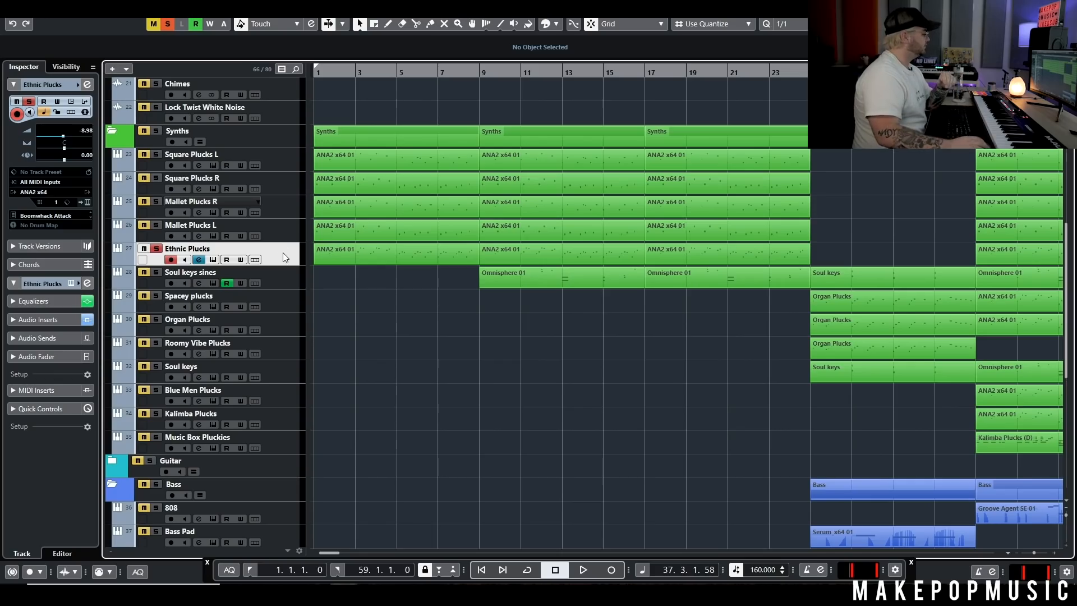
Step: View the Ethnic Plucks track's instrument and play the soloed track from the song start
click(212, 259)
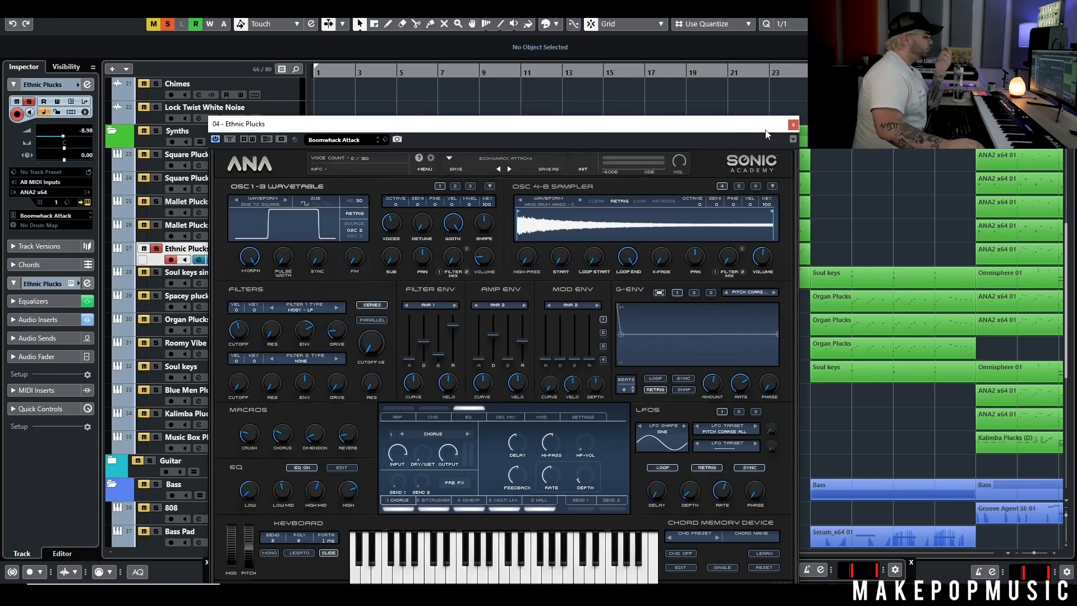
click(792, 125)
key(Home)
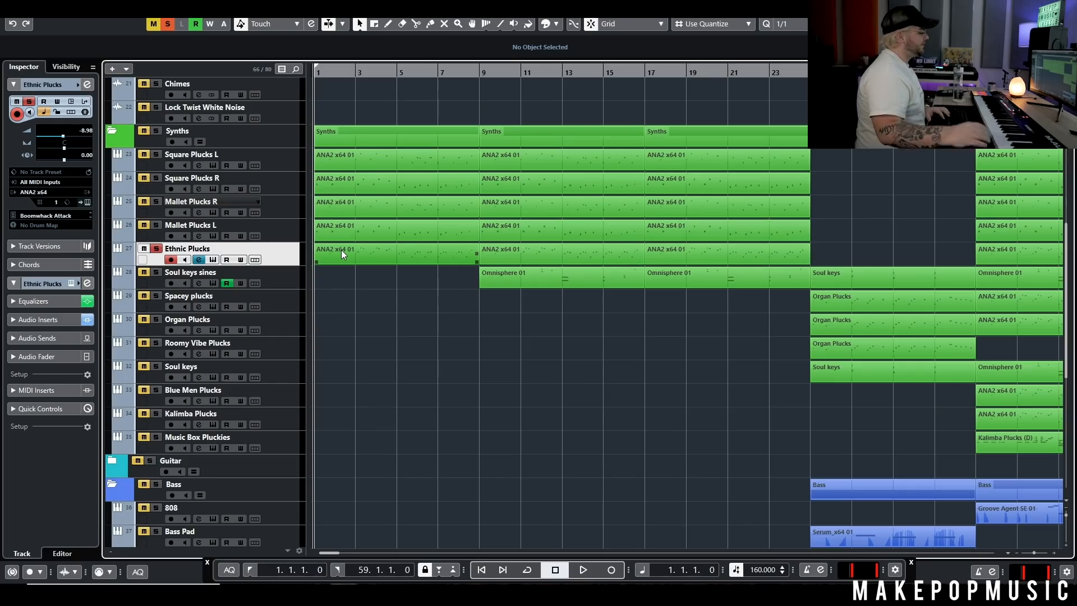
key(space)
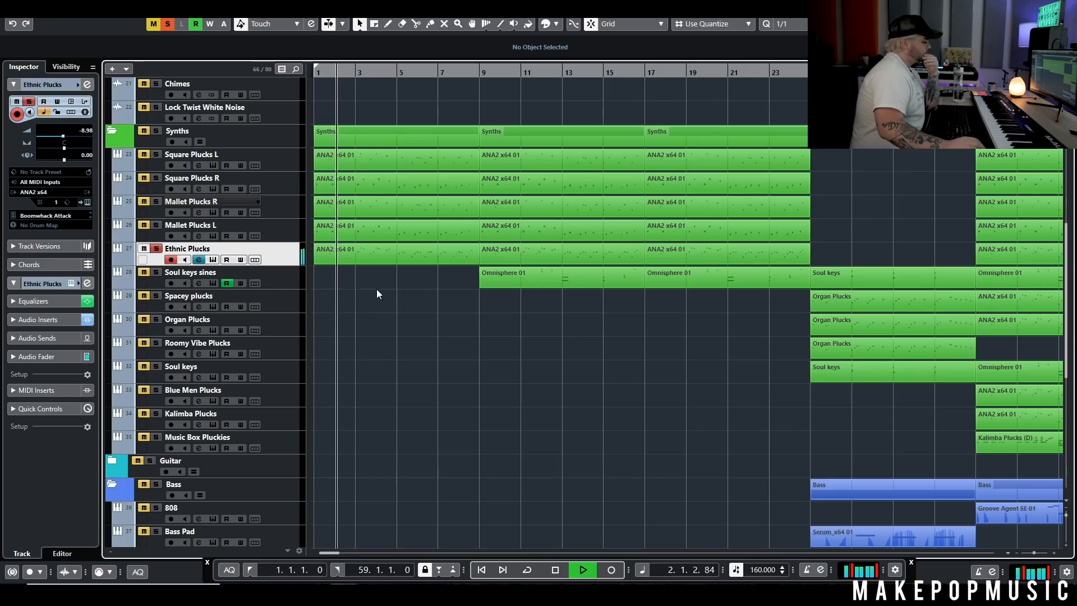
Step: Open the first Ethnic Plucks part in the key editor and examine its notes across all eight bars during playback
double_click(402, 259)
scroll(634, 382, down, 1)
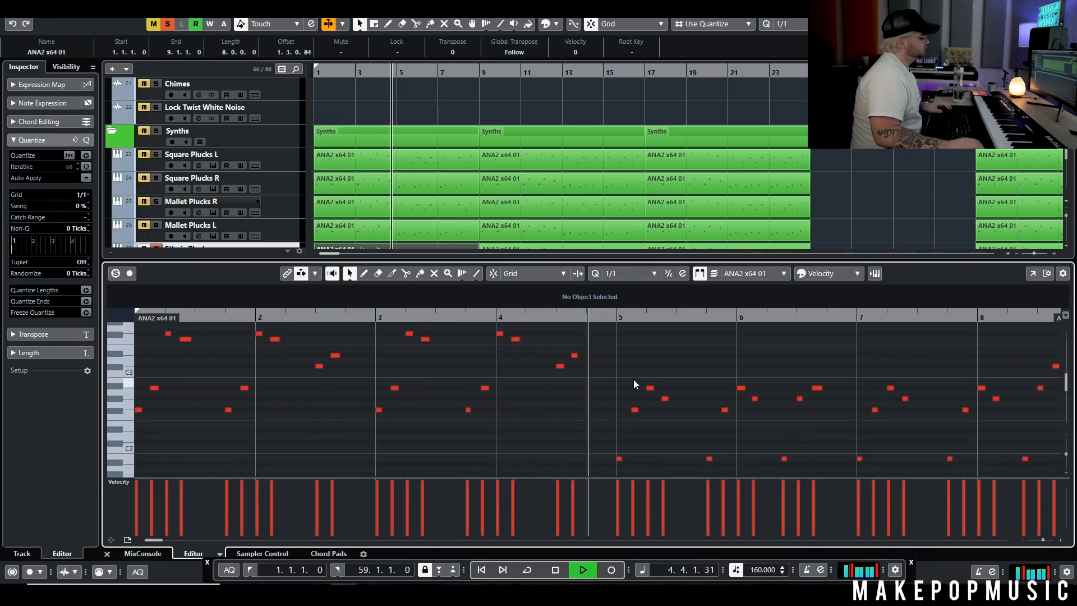
scroll(651, 377, down, 1)
scroll(815, 377, down, 1)
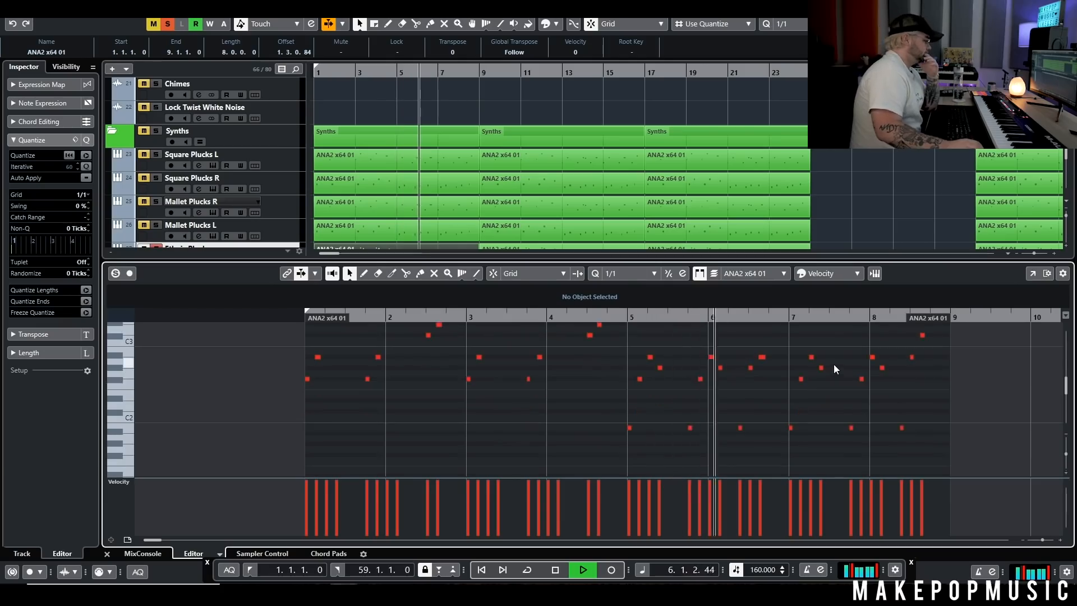
scroll(833, 369, up, 1)
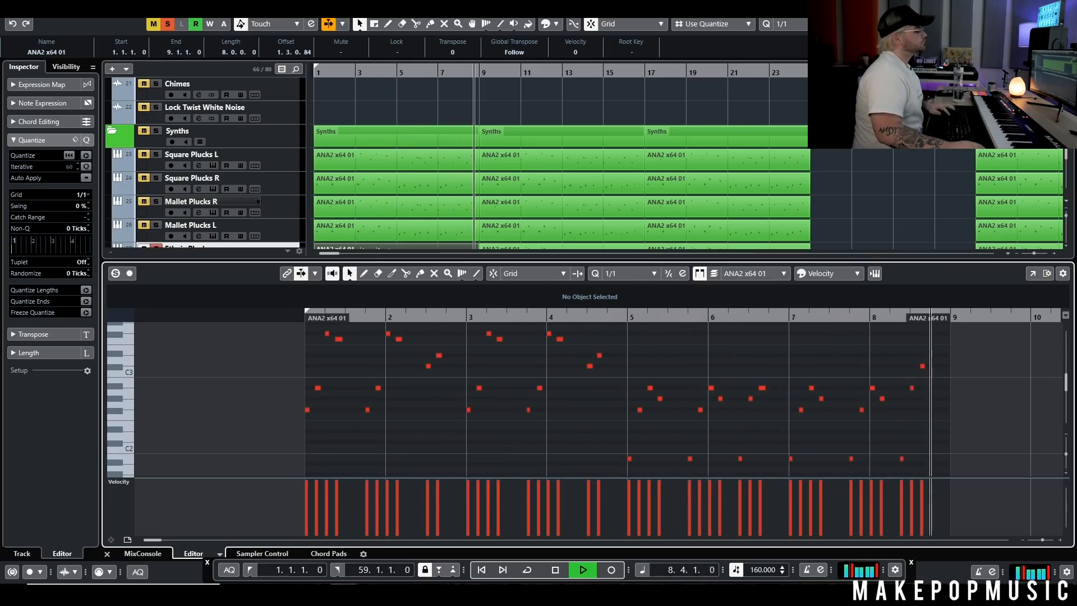
key(space)
key(Return)
Step: Remove the solo from Ethnic Plucks, solo Square Plucks L and Square Plucks R instead, and select both tracks
click(156, 342)
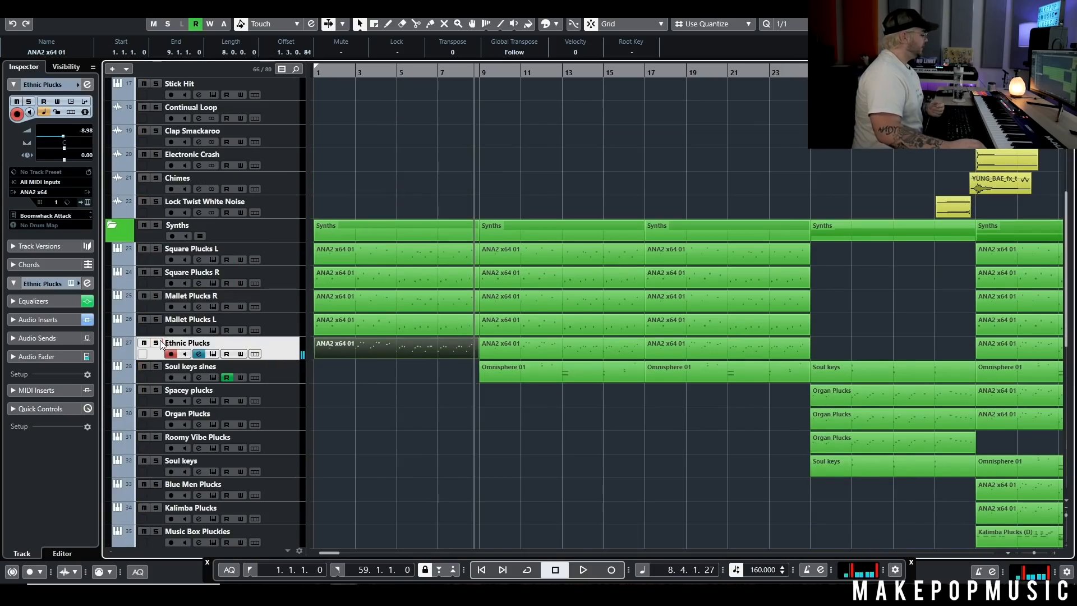
click(156, 248)
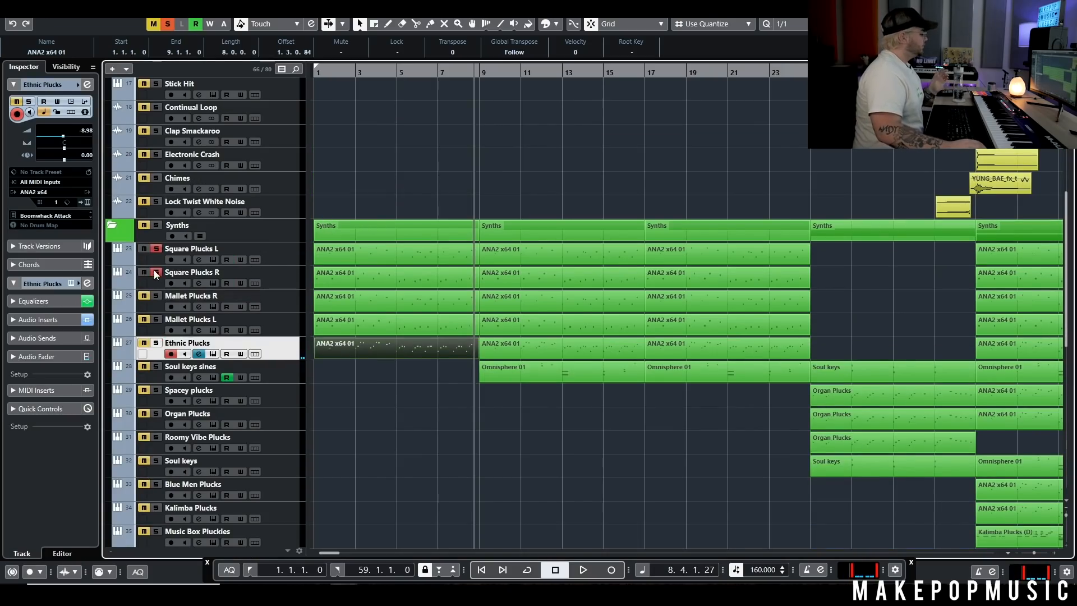
click(276, 253)
click(285, 279)
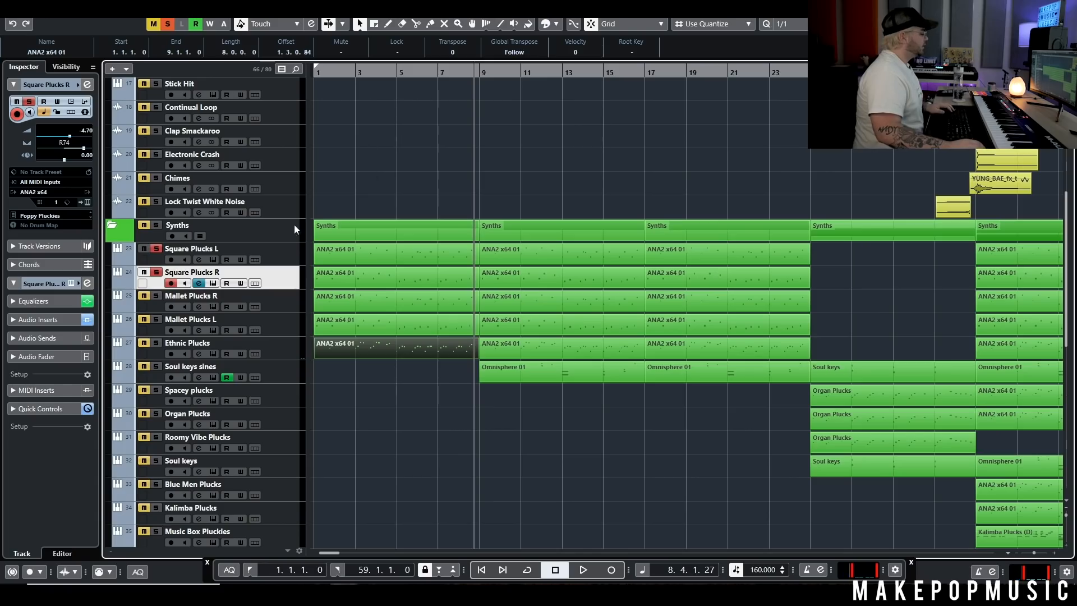
ctrl+click(288, 248)
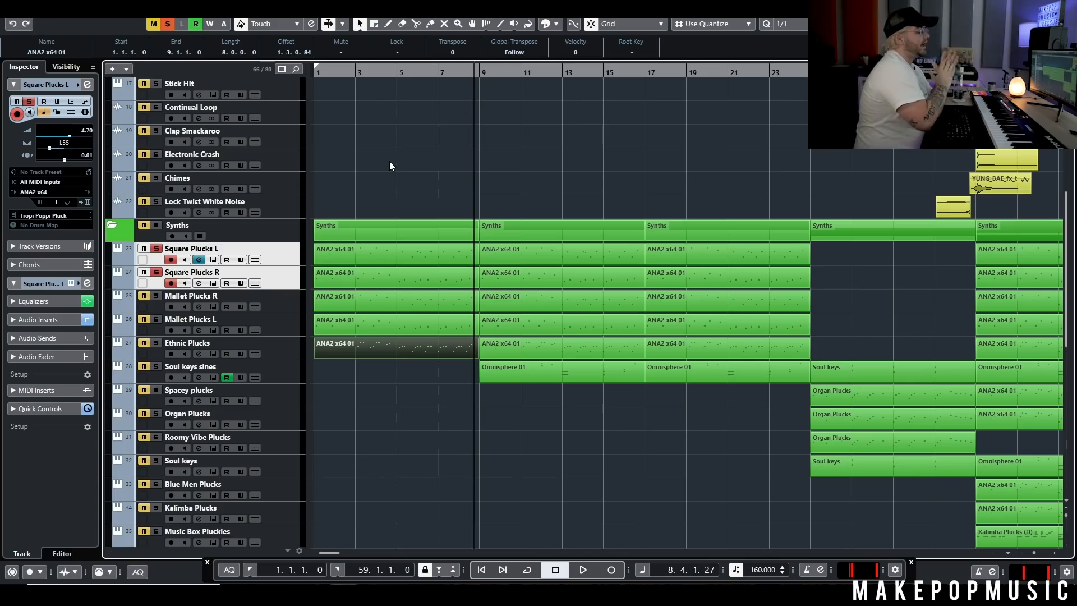
click(345, 136)
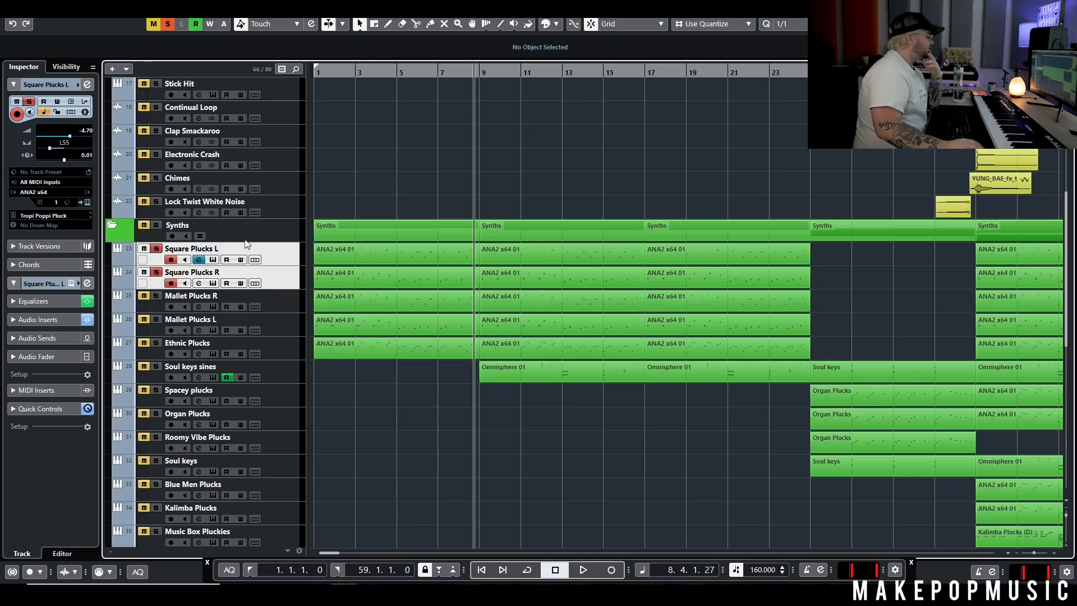
Step: Open the first Square Plucks L and R parts together in the key editor and audition their opening notes
double_click(362, 259)
scroll(385, 234, down, 3)
shift+click(399, 208)
scroll(153, 421, up, 2)
scroll(153, 421, left, 2)
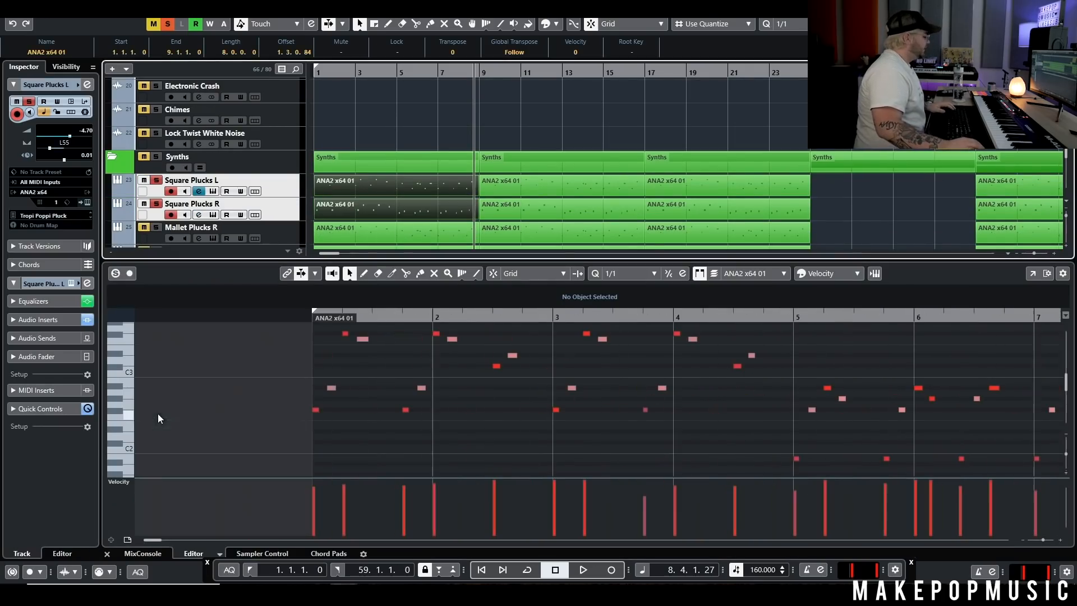
click(315, 410)
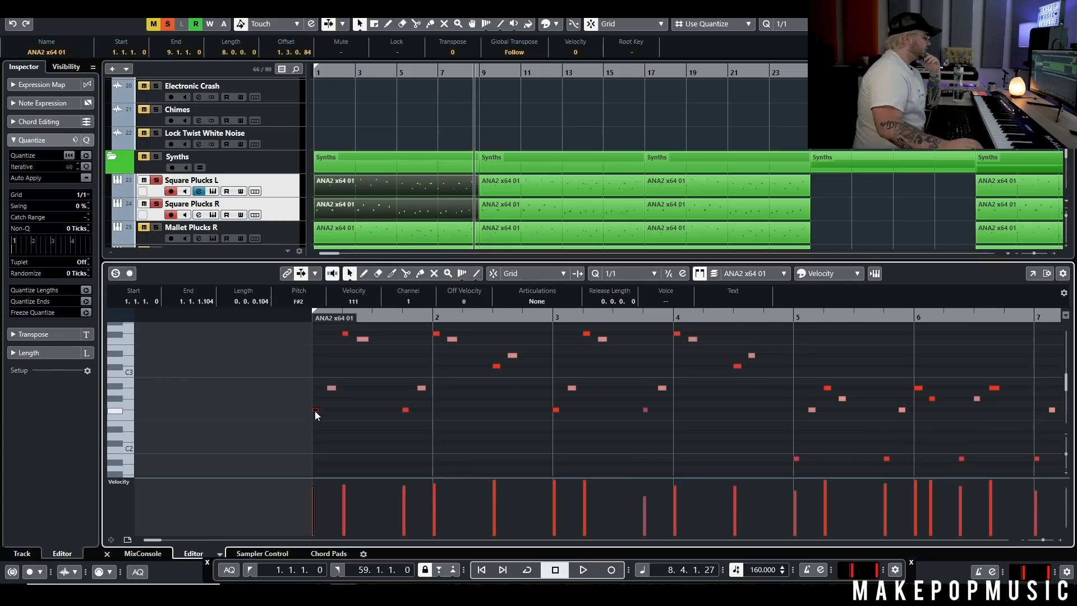
click(331, 389)
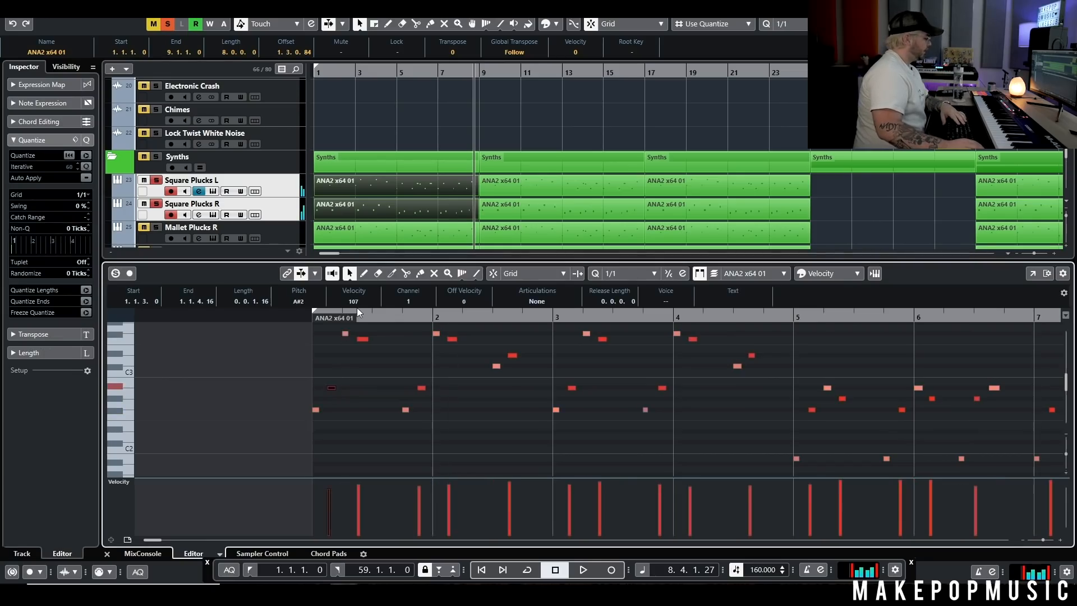
click(359, 339)
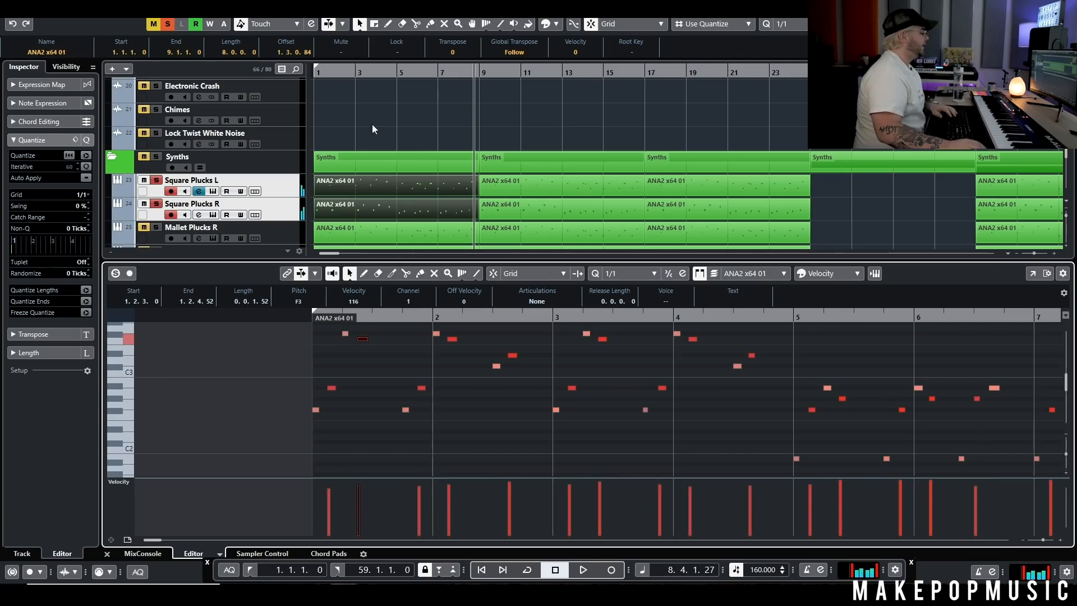
Step: View the Square Plucks L instrument and play the two soloed Square Plucks tracks from the song start
click(212, 191)
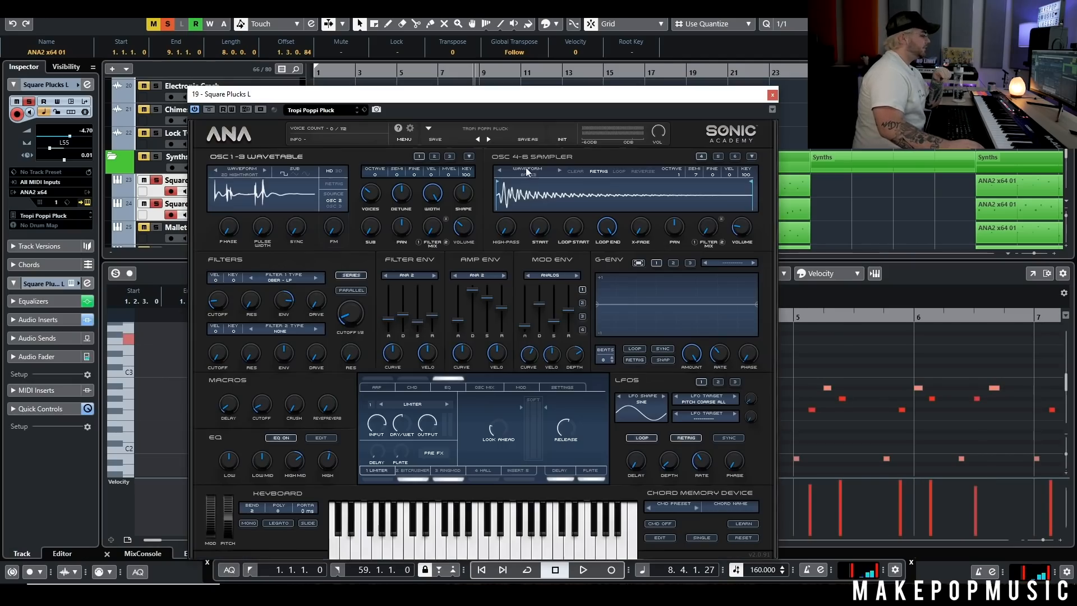
click(772, 95)
key(Home)
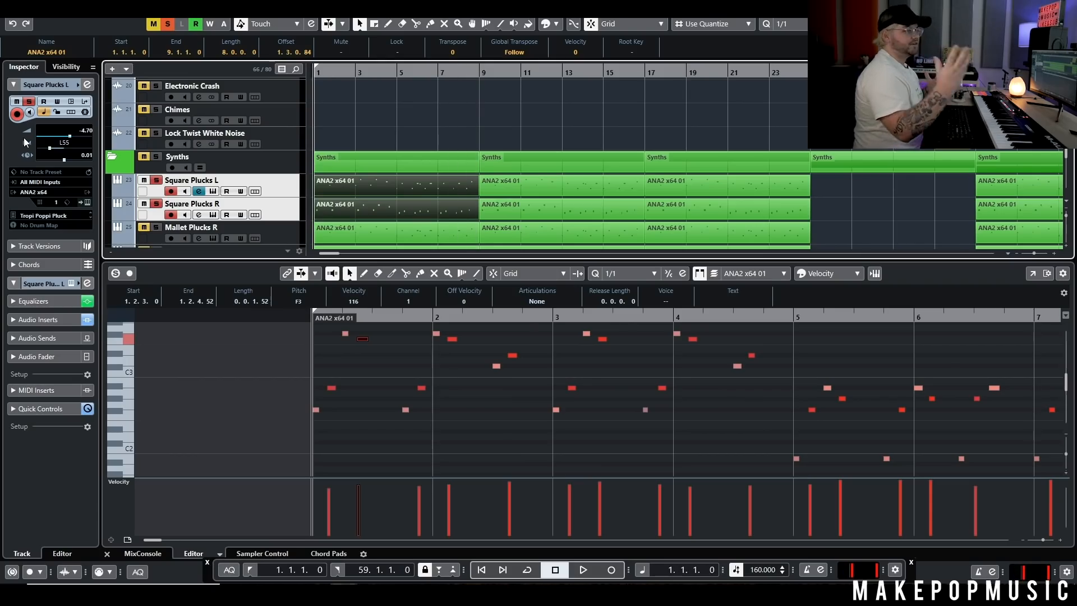
key(space)
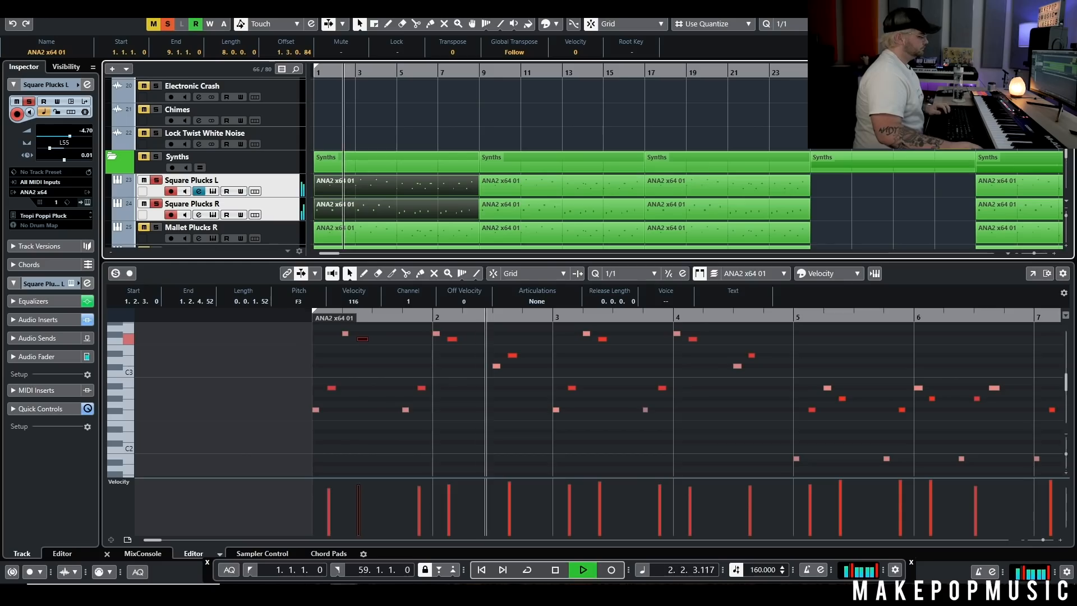
key(Return)
key(space)
Step: Solo Ethnic Plucks along with Square Plucks L and R and play the three tracks from the song start
click(156, 204)
click(156, 180)
click(157, 204)
click(156, 181)
click(156, 274)
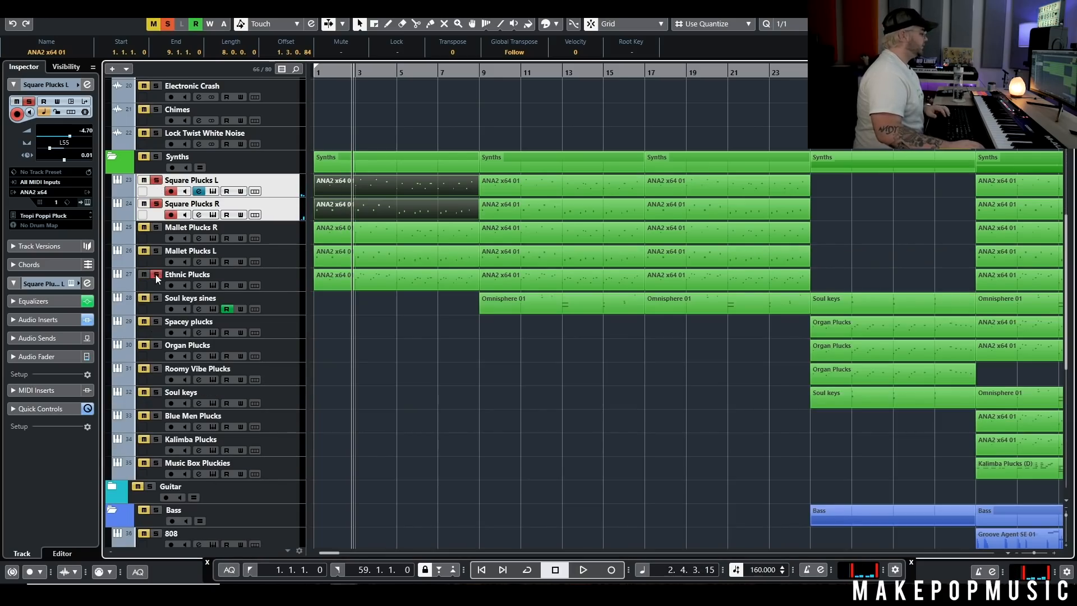
key(Home)
key(space)
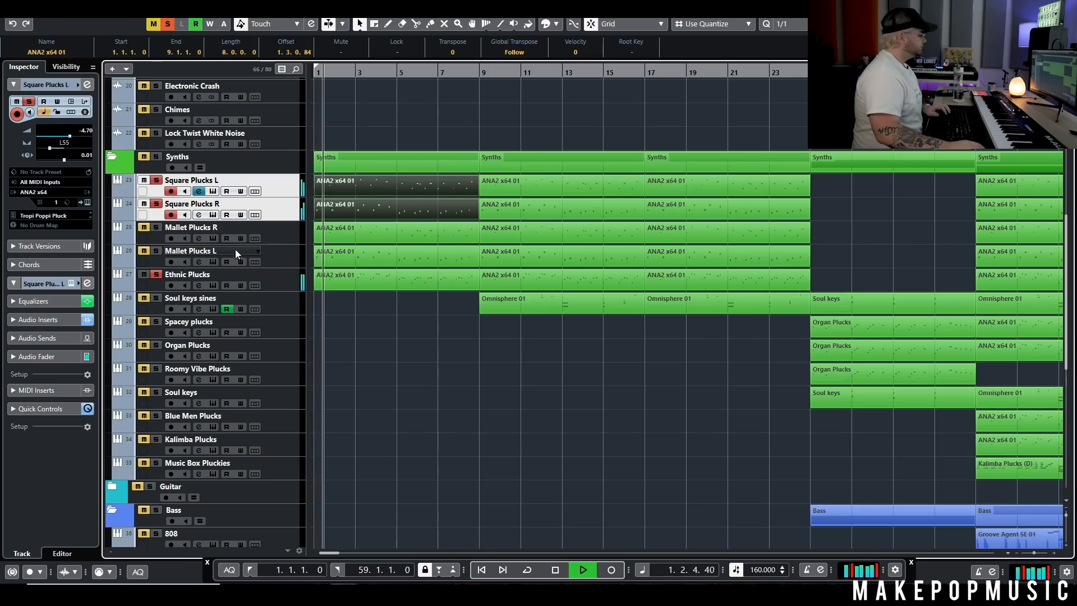
key(space)
Step: Clear all track solos and view the Omnisphere patch on the Mallet Plucks R track
click(156, 251)
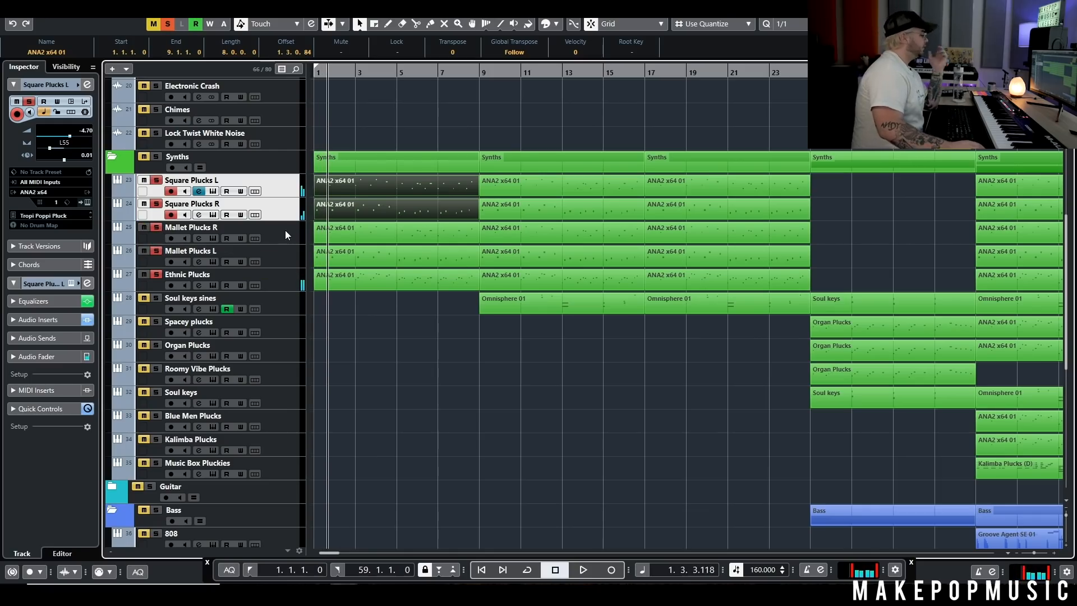
click(285, 230)
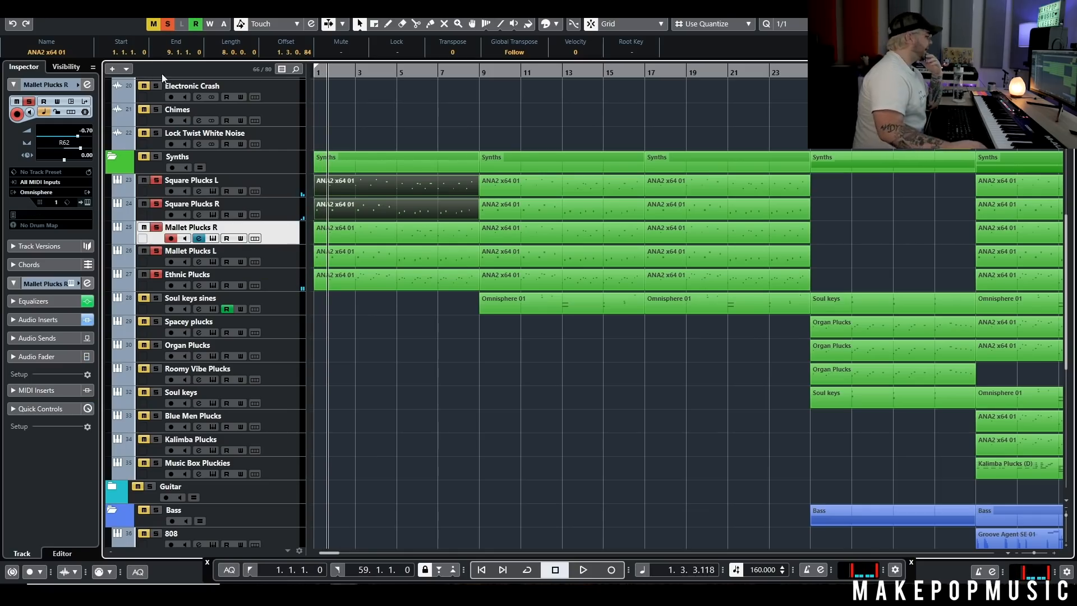
click(167, 24)
click(212, 238)
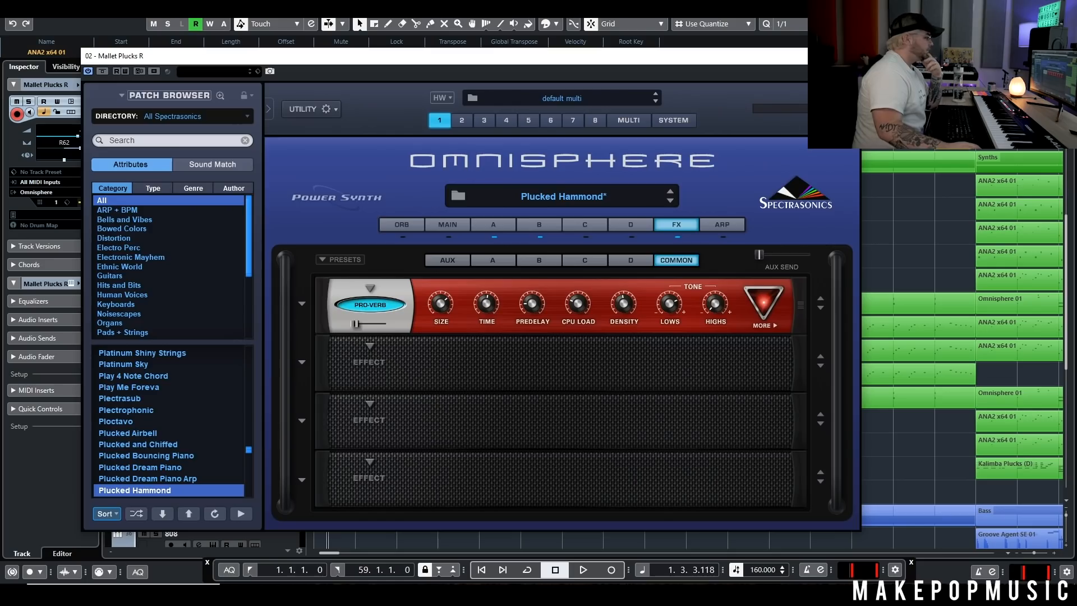
click(847, 56)
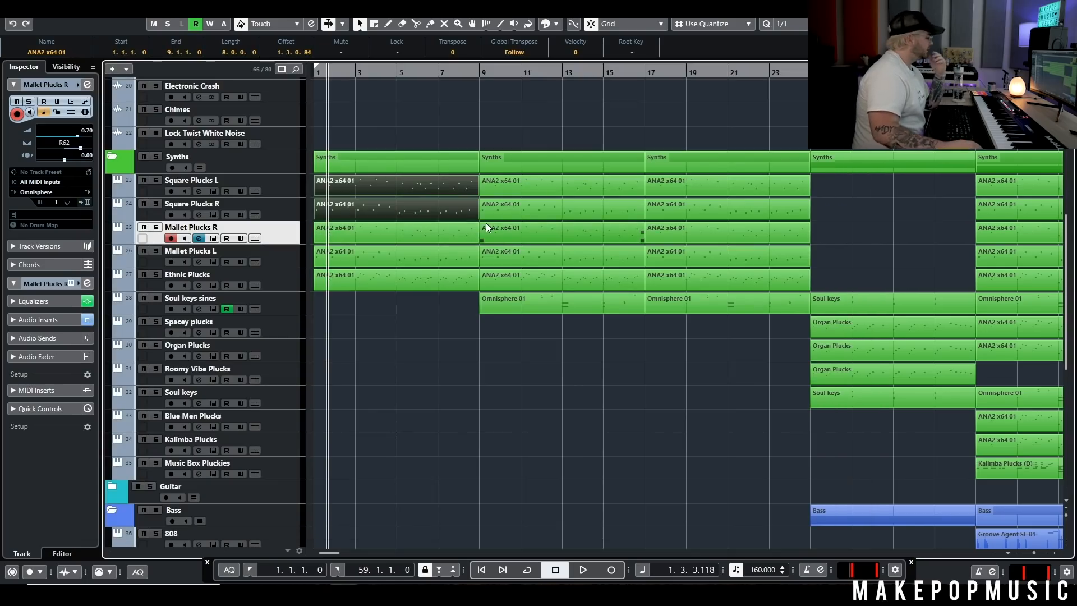
Step: Solo Mallet Plucks R and L and play them, adding Square Plucks L and R to the solo during playback
click(156, 227)
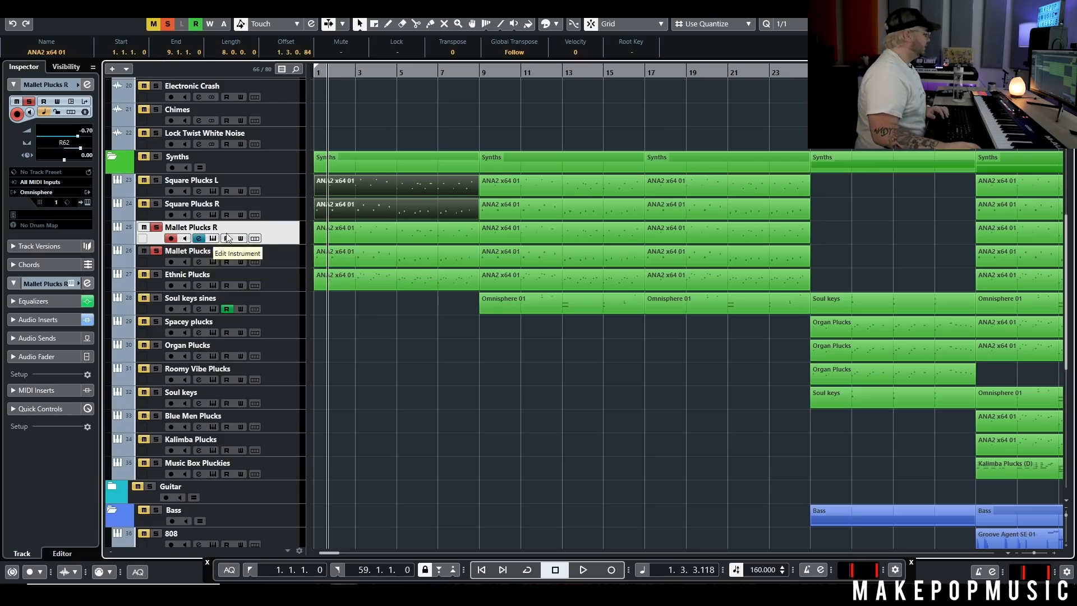
key(space)
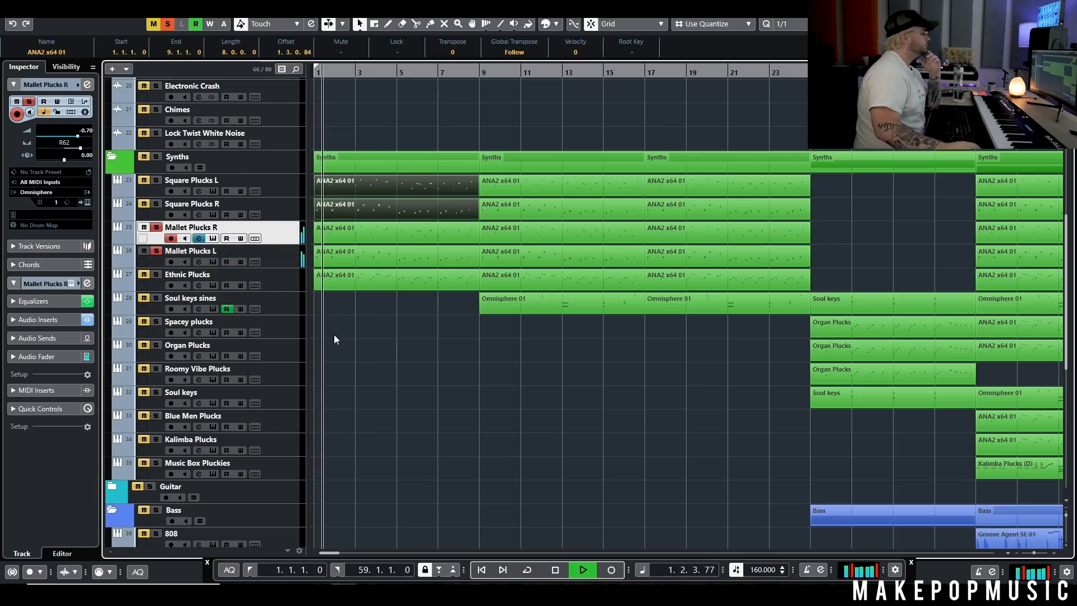
click(157, 203)
click(157, 181)
key(space)
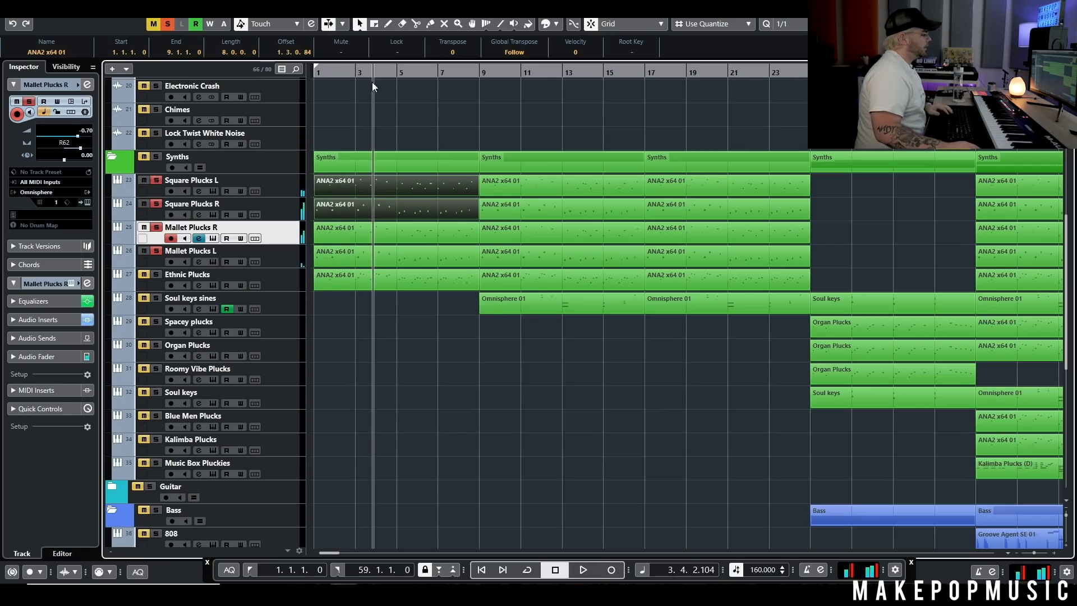
Step: Add Ethnic Plucks to the soloed Square and Mallet Plucks and play all five tracks from the song start
click(317, 71)
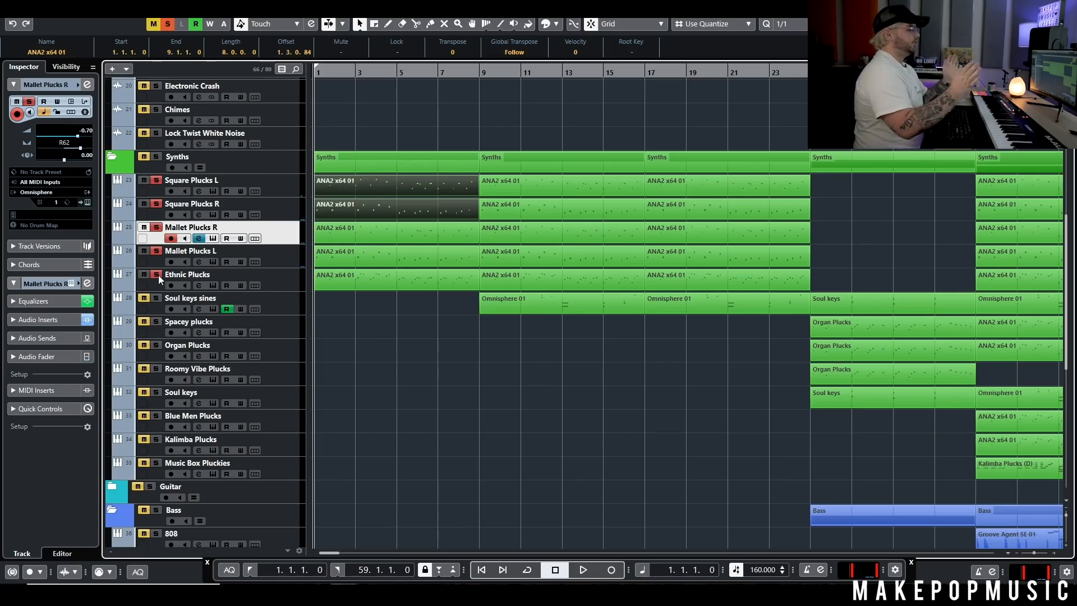
key(space)
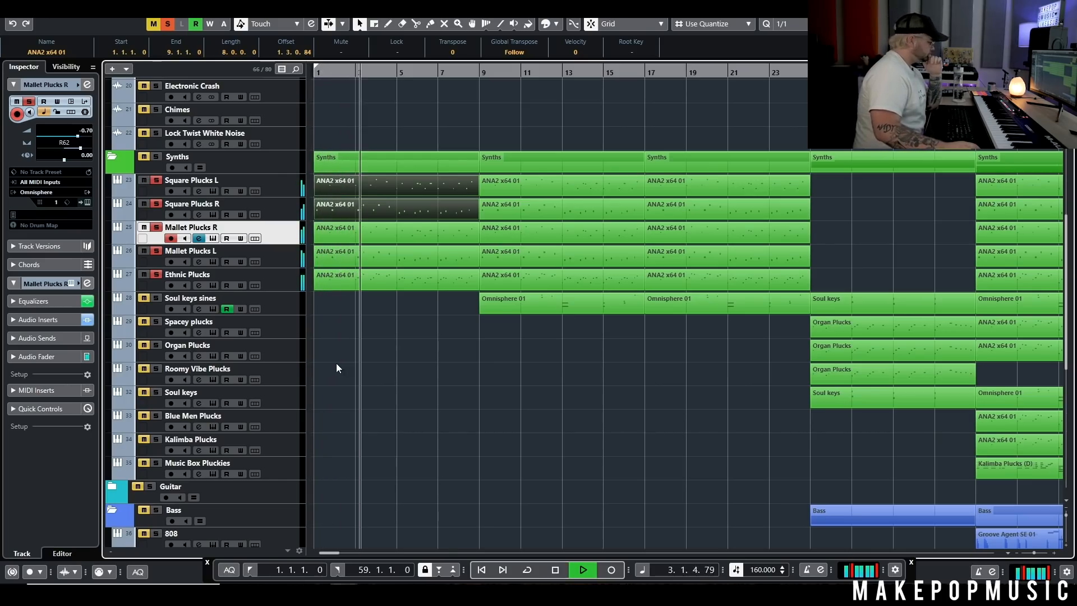
key(space)
Step: Clear all track solos and play the arrangement from bar 8 to hear the drums enter with the synths
click(171, 25)
scroll(584, 253, up, 3)
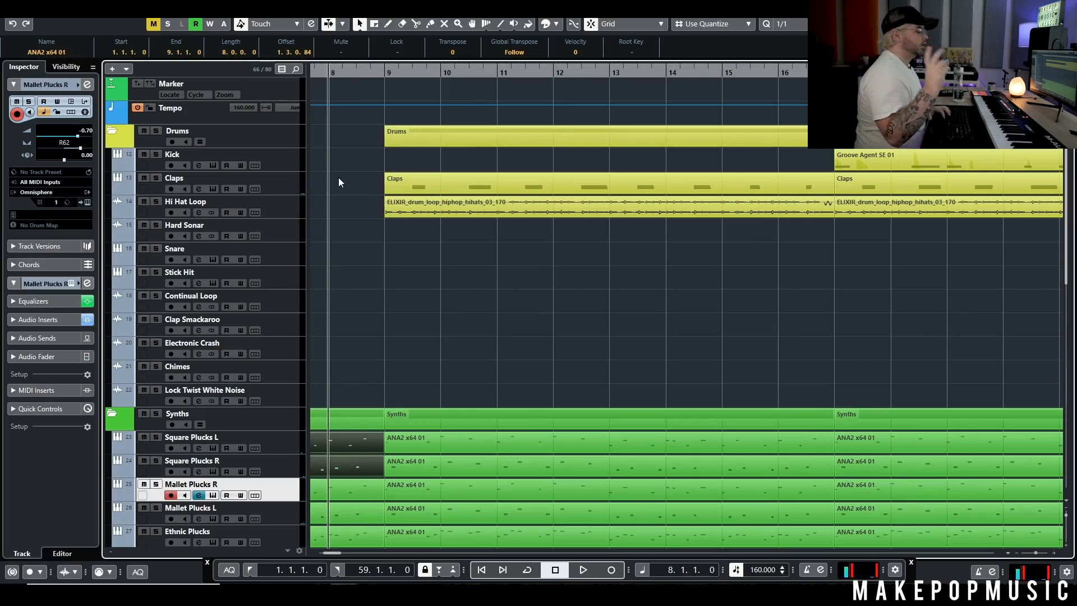
key(space)
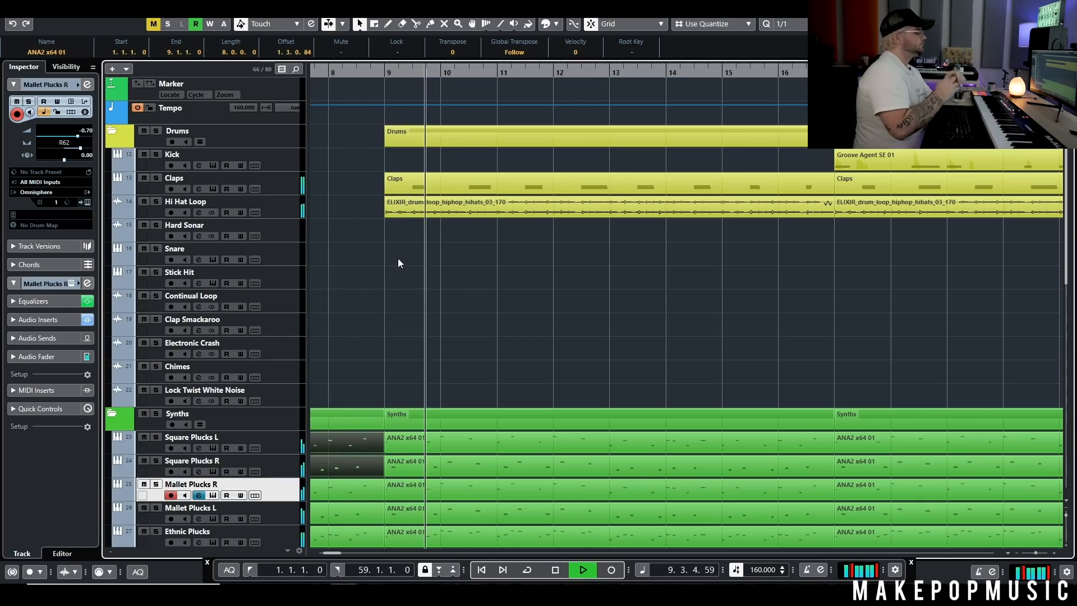
scroll(405, 275, down, 4)
scroll(452, 227, up, 4)
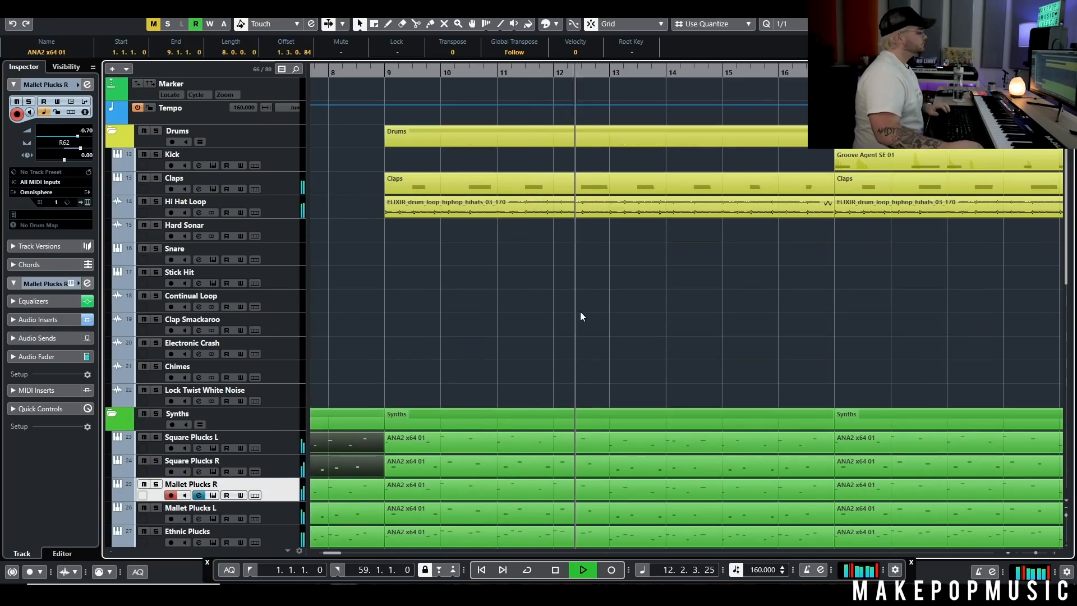
key(space)
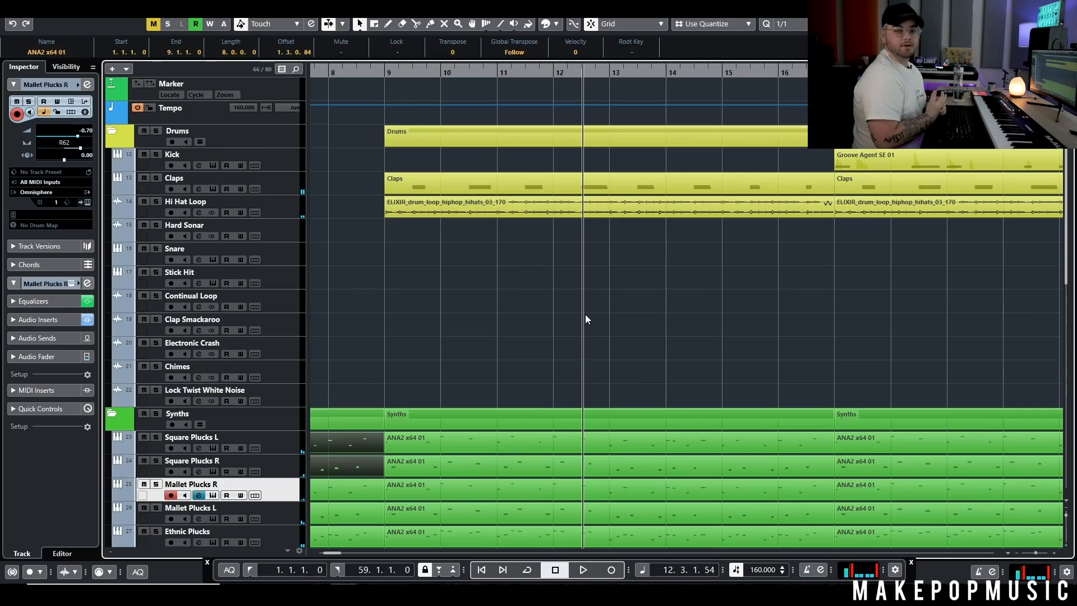
Step: Select the Soul keys sines track and open its Omnisphere instrument
scroll(584, 317, down, 4)
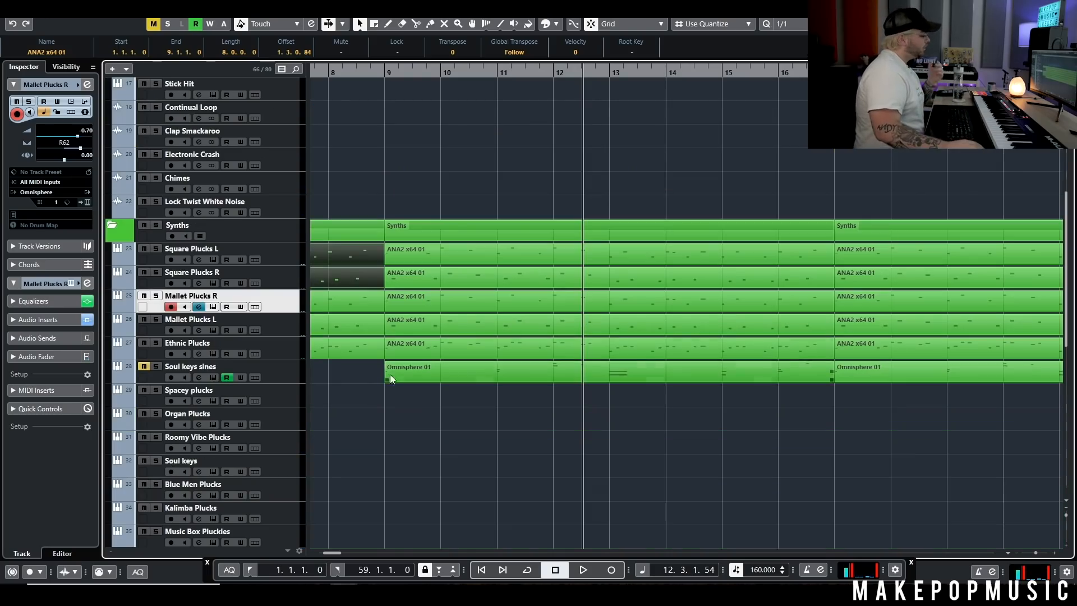
click(277, 379)
click(212, 377)
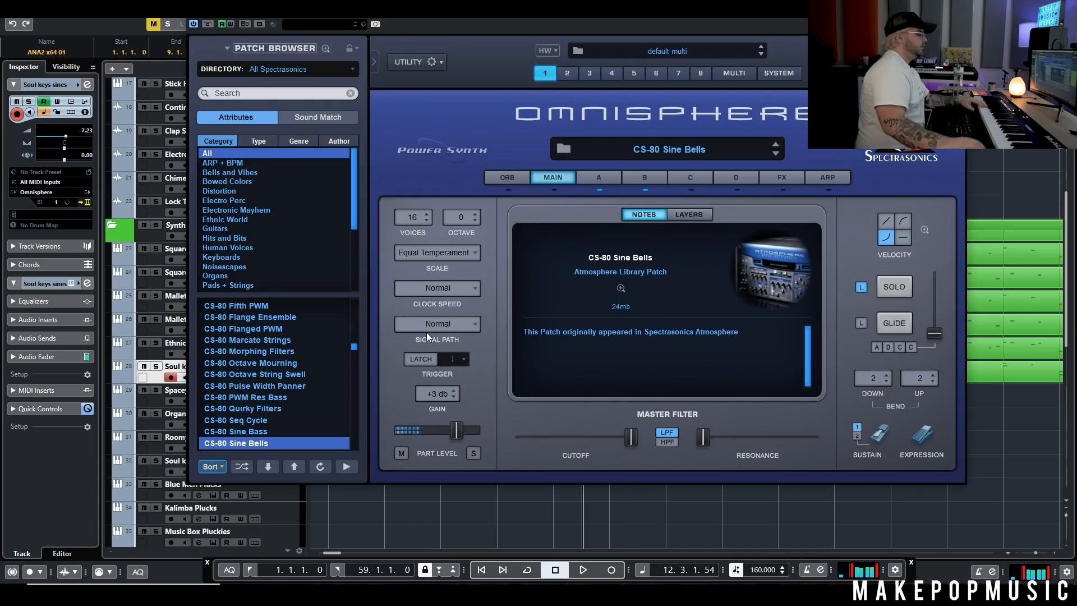
Step: Close Omnisphere, solo the Soul keys sines track and play it from bar 9
click(954, 9)
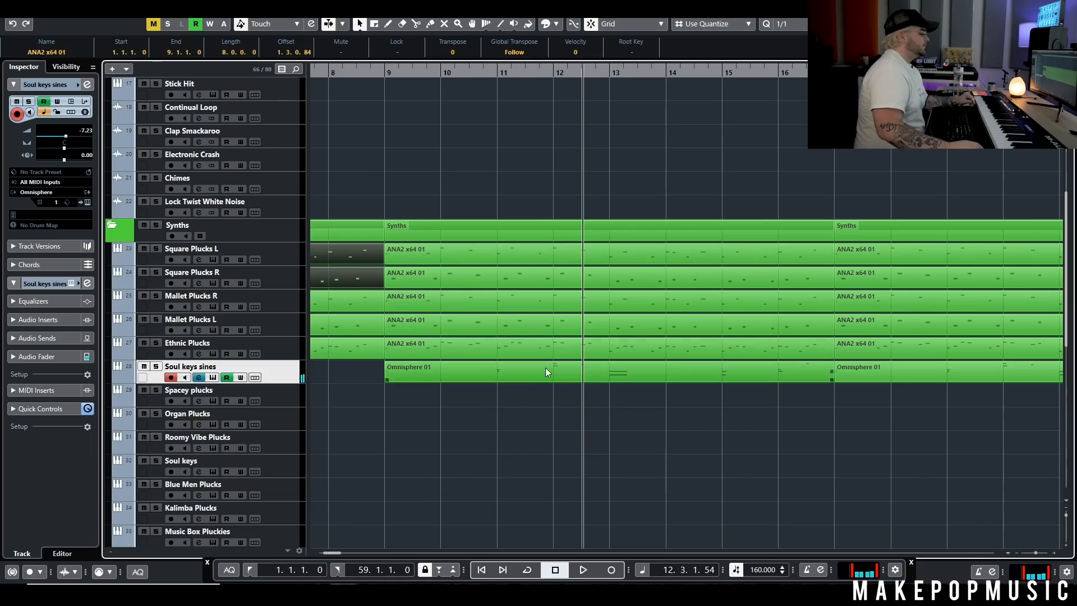
click(510, 333)
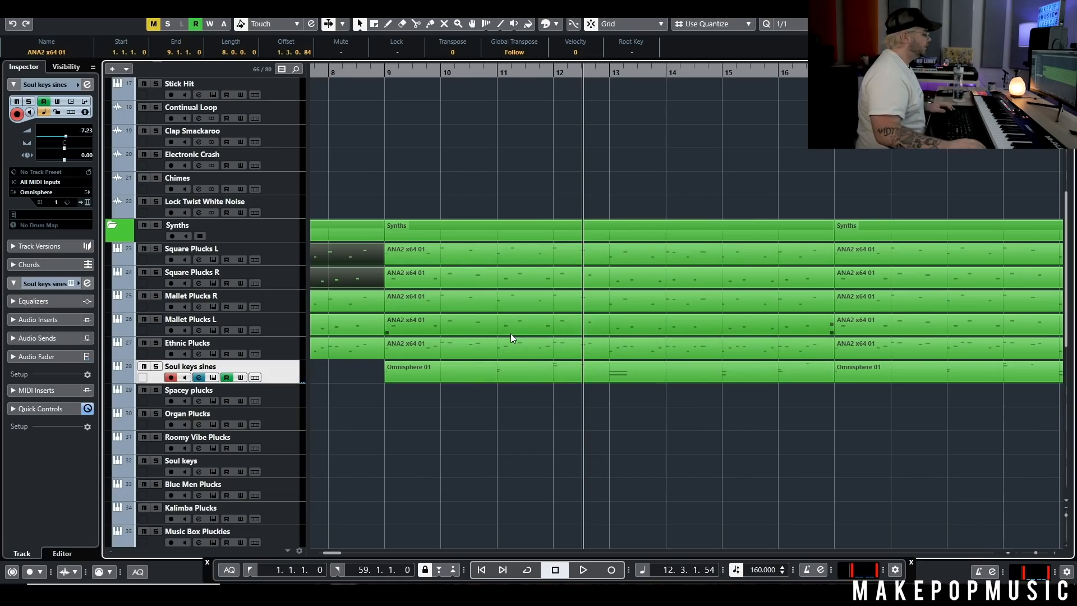
scroll(510, 333, down, 2)
click(443, 76)
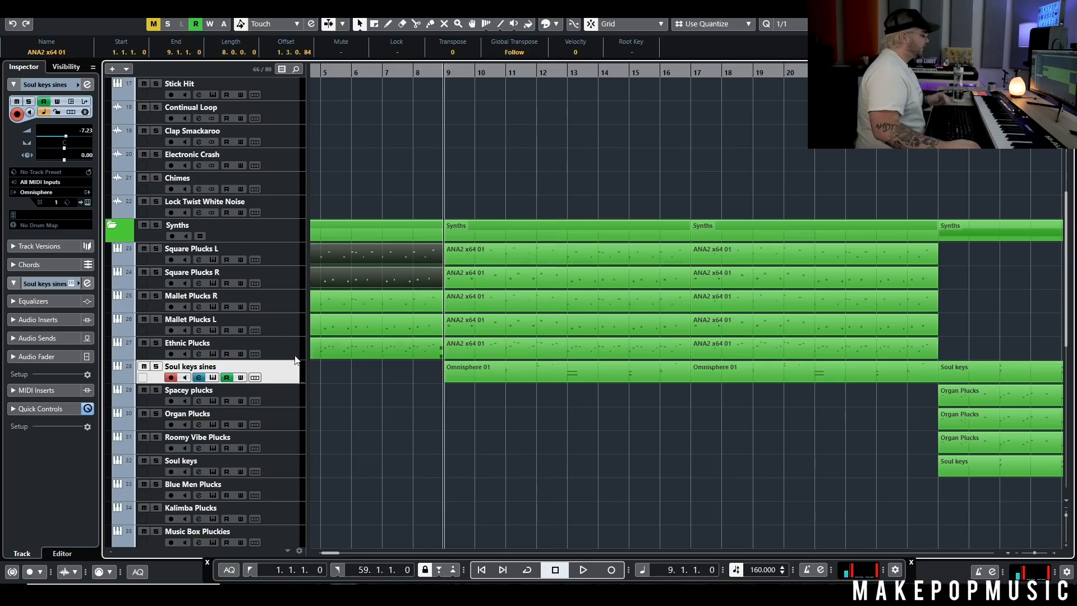
click(156, 366)
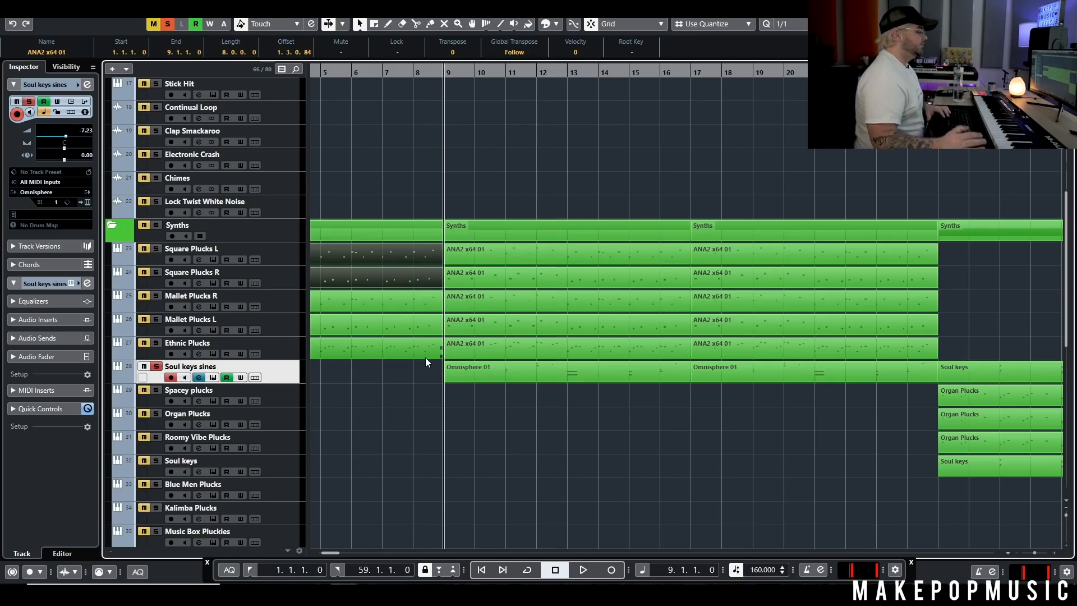
key(space)
click(503, 378)
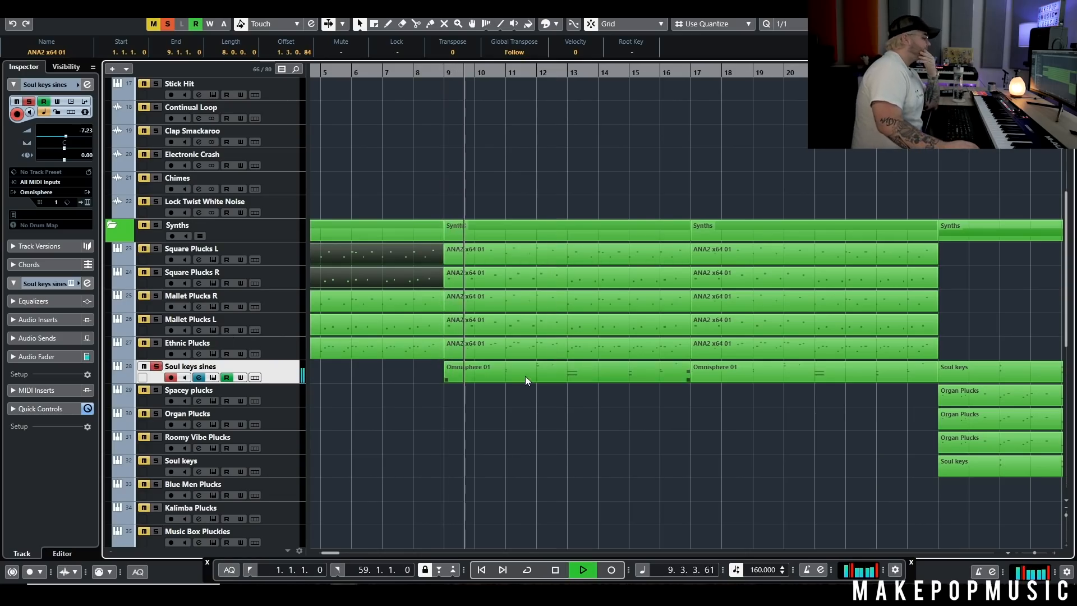
click(558, 417)
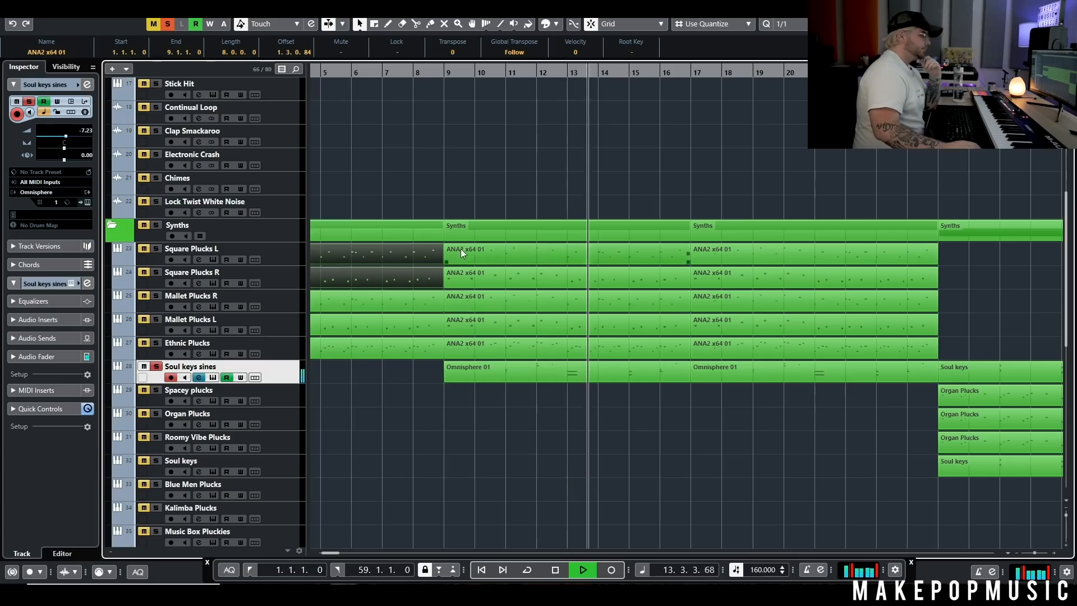
key(space)
Step: Unsolo Soul keys sines and play the full arrangement from bar 9
click(156, 366)
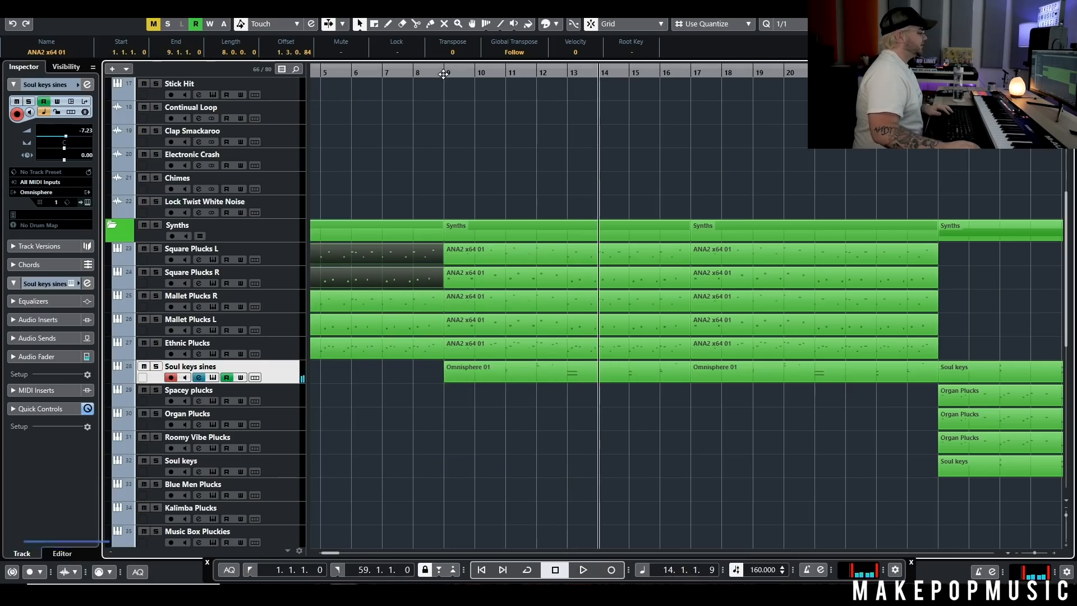
click(445, 73)
key(space)
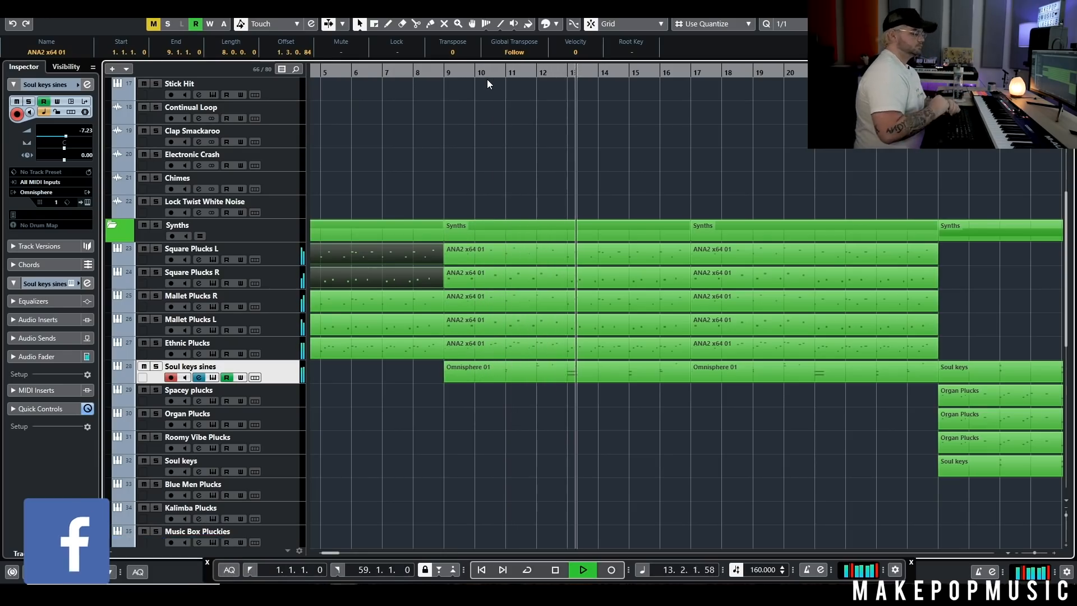
key(space)
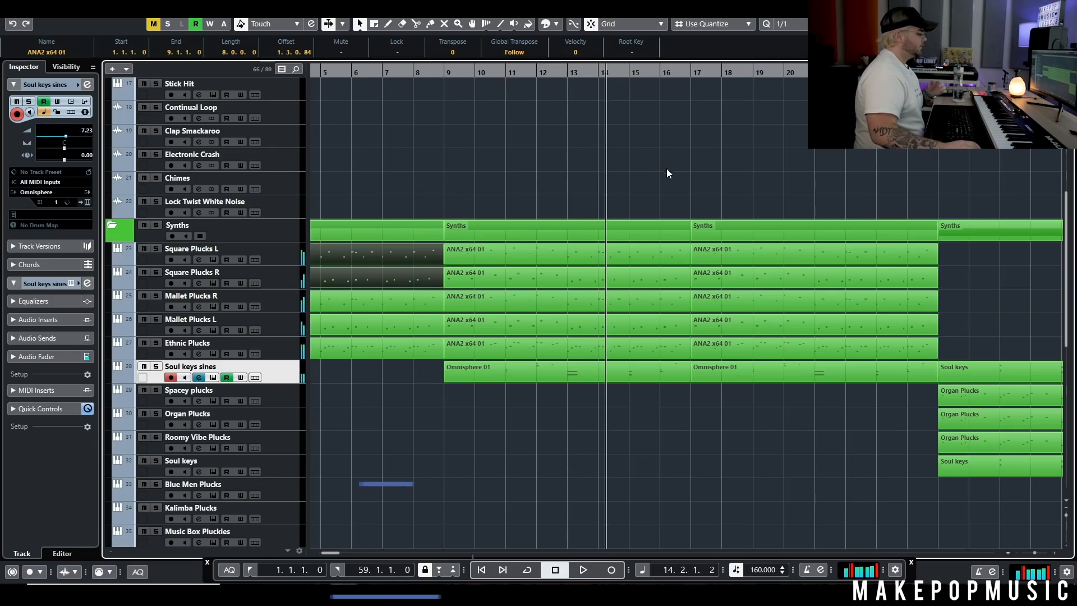
Step: Inspect the Kick track's Groove Agent SE kit and play the arrangement from bar 17
scroll(664, 166, up, 4)
click(684, 70)
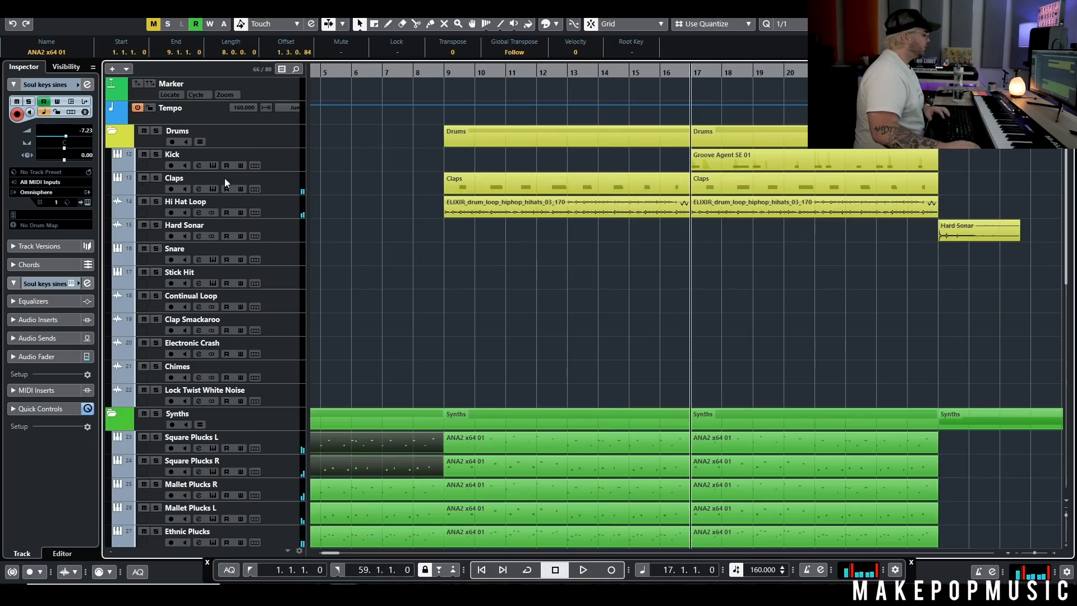
click(212, 166)
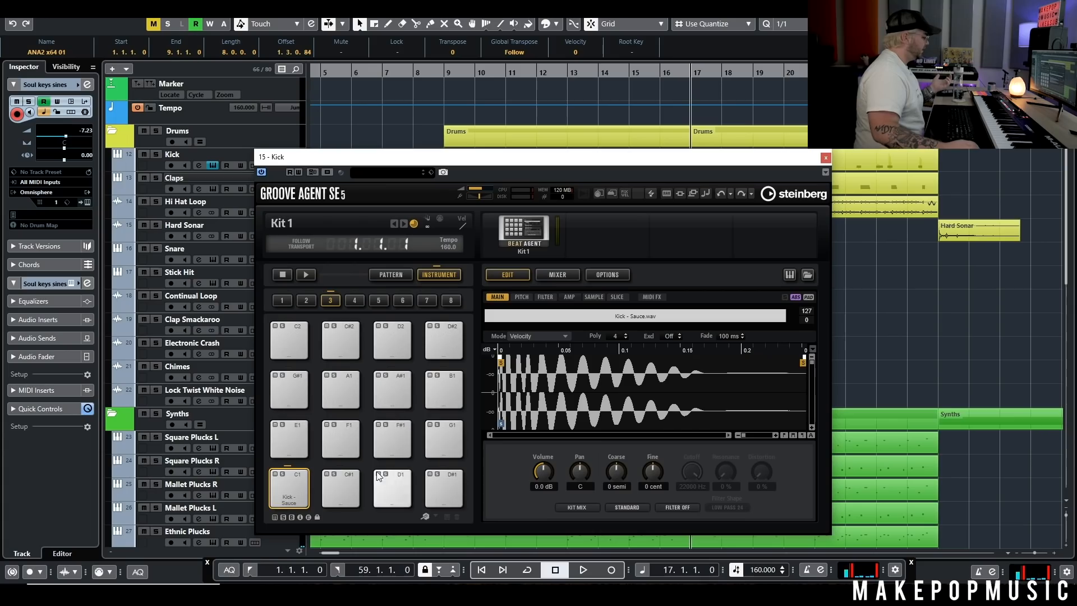
click(826, 157)
key(space)
scroll(793, 274, down, 3)
scroll(785, 235, up, 3)
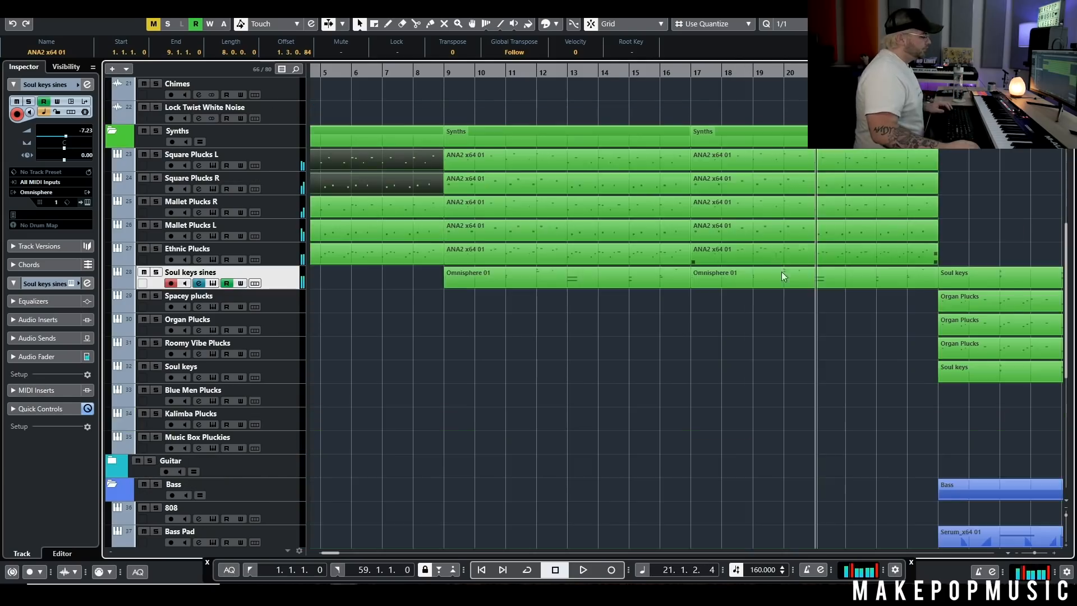
Step: Solo Kick, Claps, Hi Hat Loop and Continual Loop and play them together from bar 33
key(g)
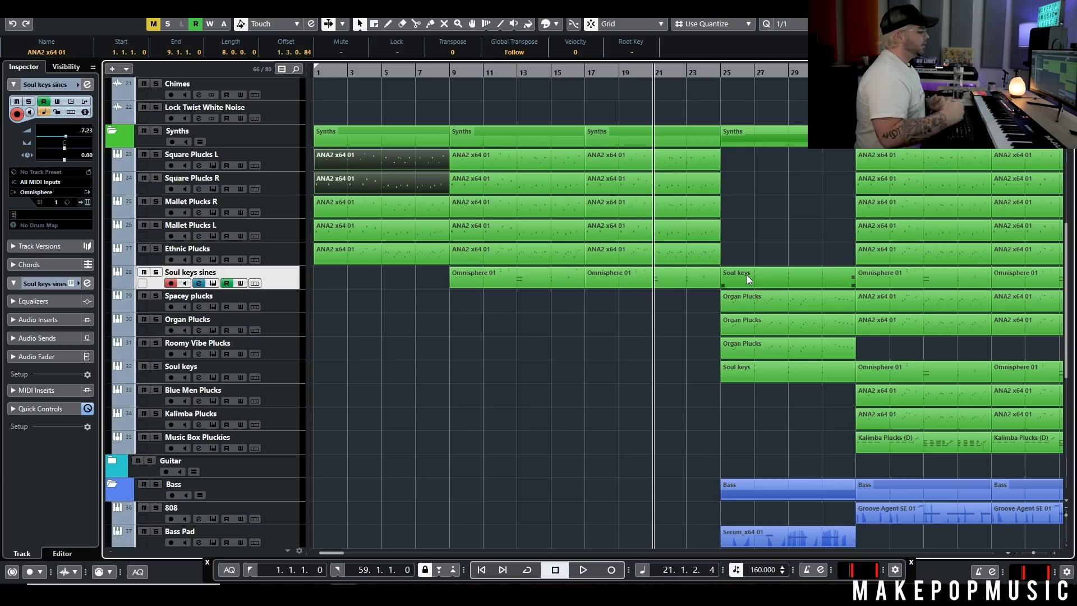
scroll(744, 263, down, 2)
scroll(647, 177, up, 6)
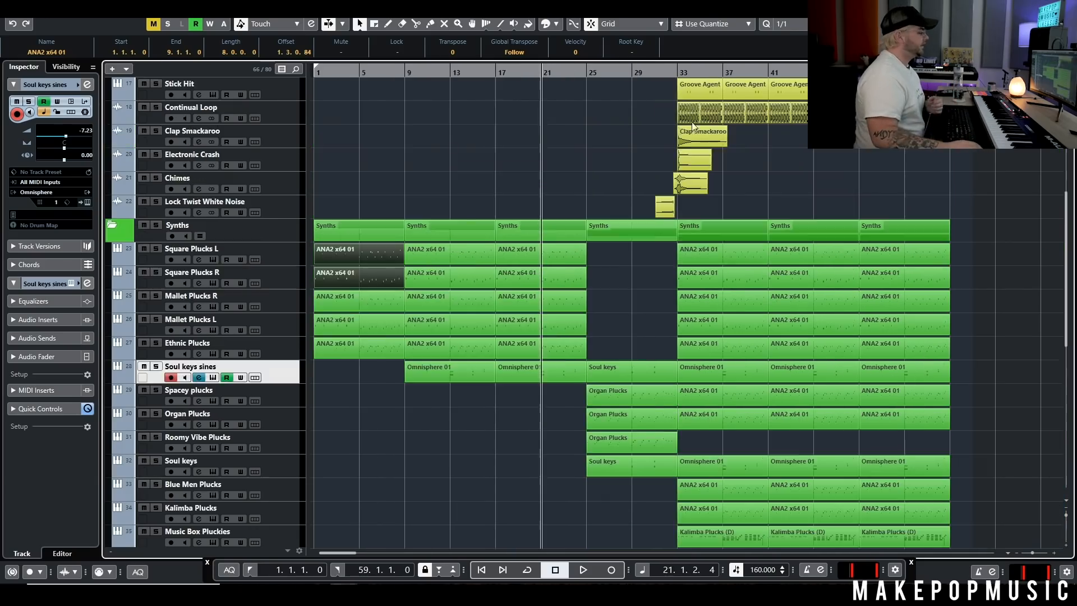
scroll(646, 180, down, 2)
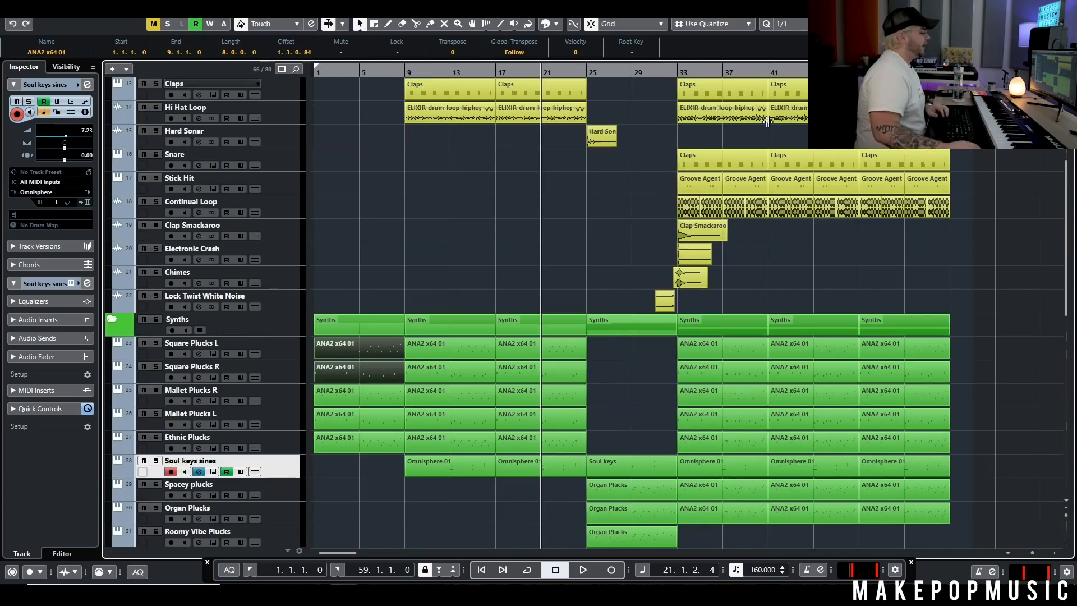
click(675, 69)
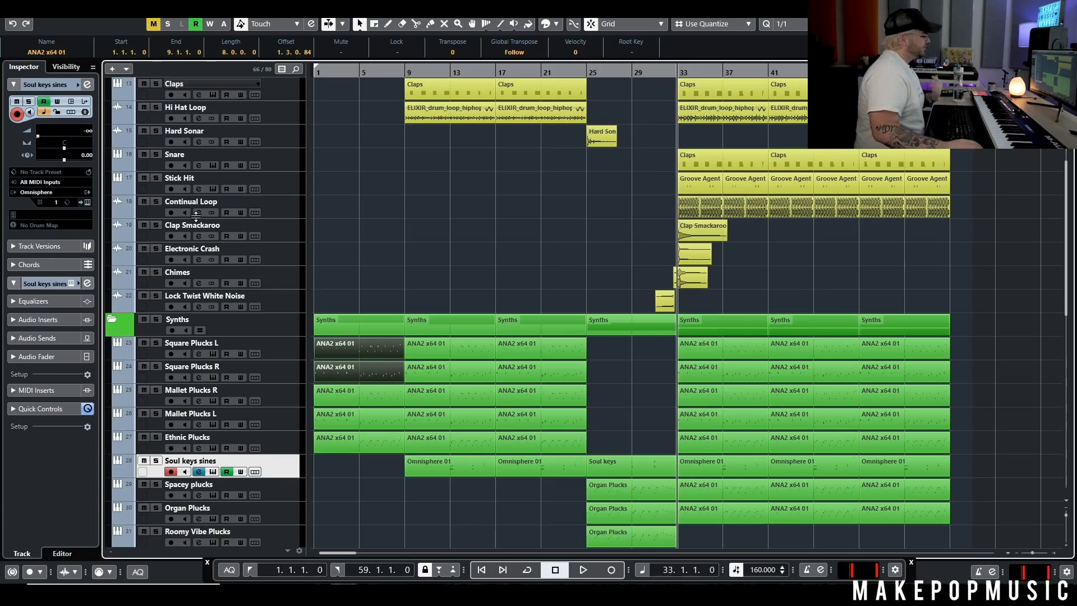
scroll(242, 203, up, 3)
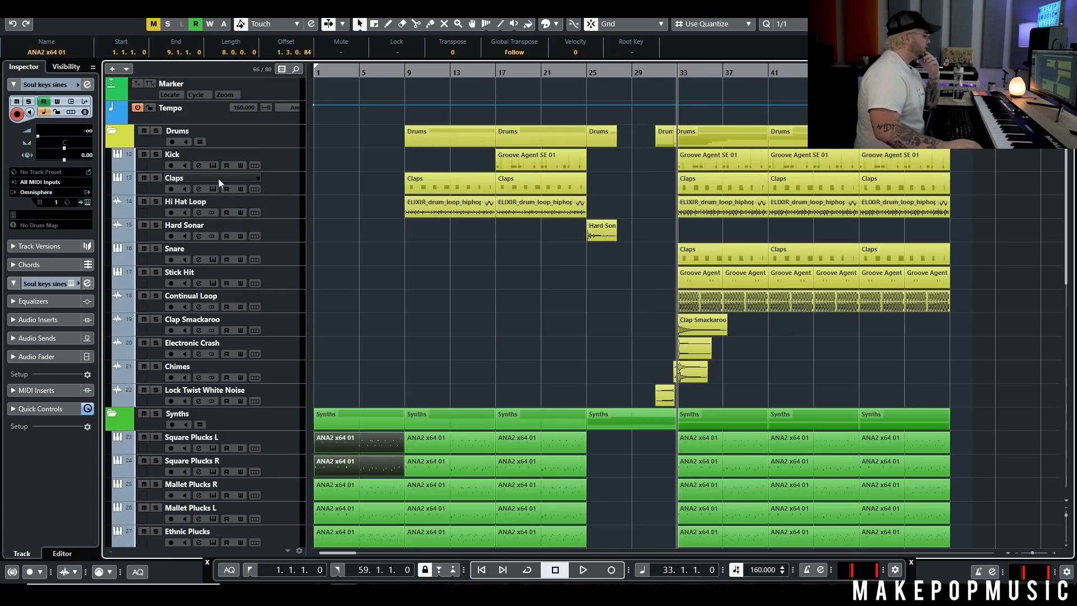
click(151, 162)
drag(155, 156, 153, 199)
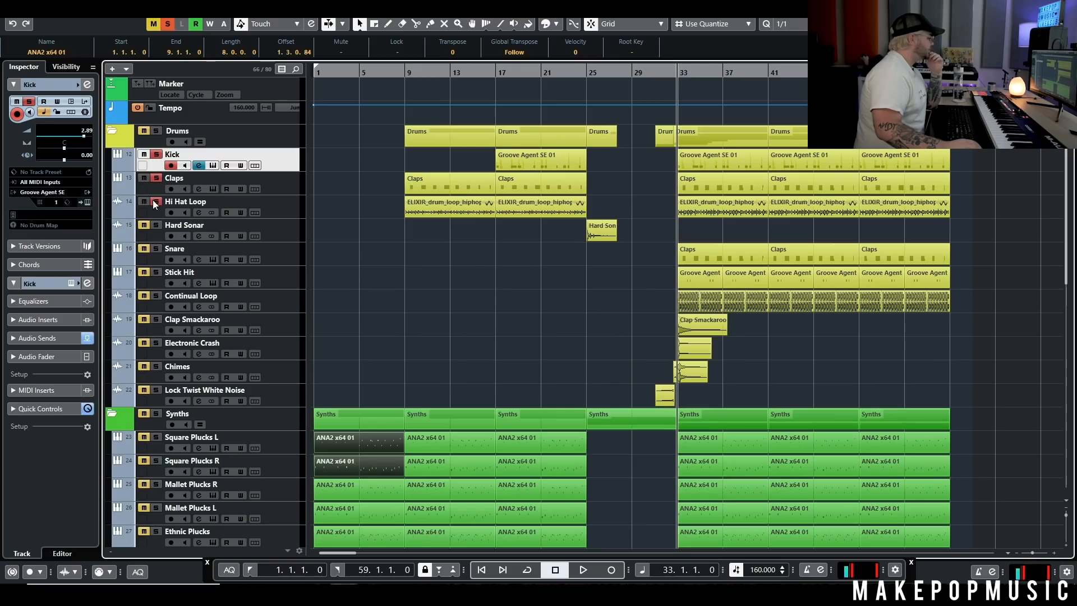
click(205, 308)
drag(494, 272, 486, 379)
key(space)
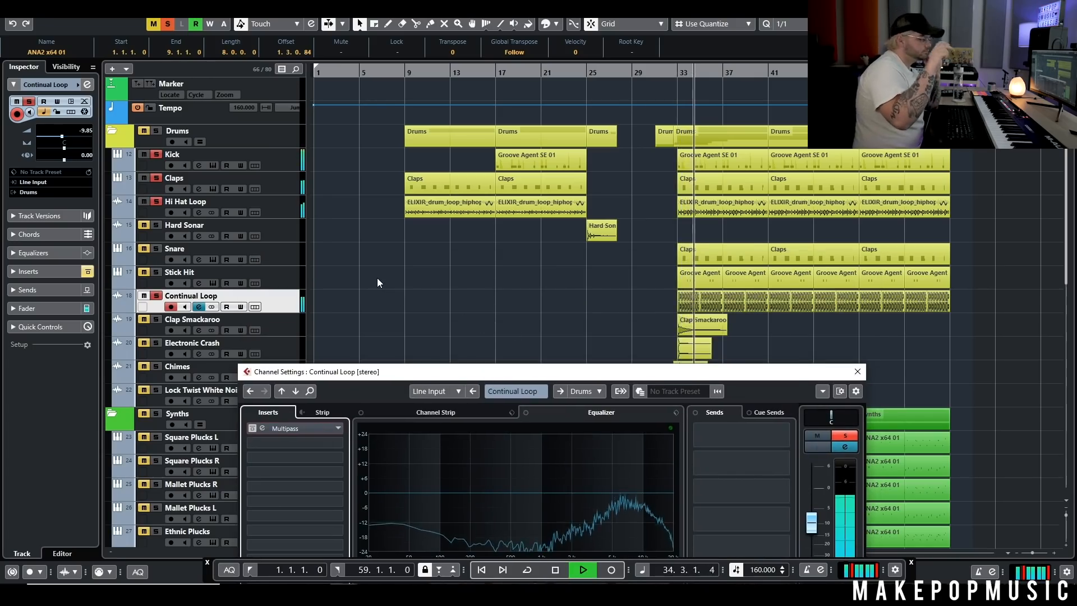
key(space)
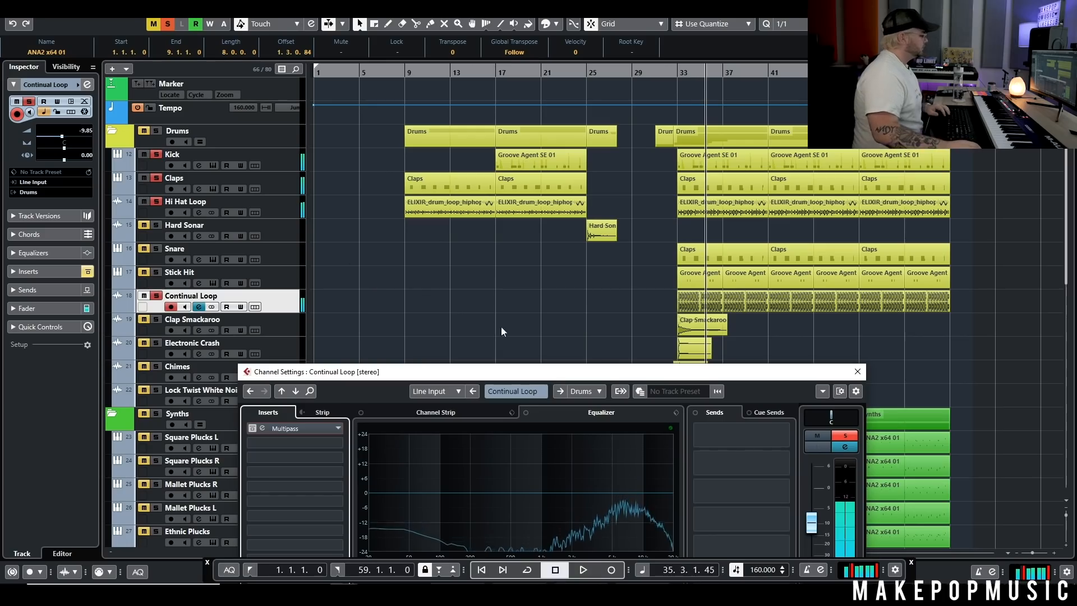
Step: Inspect the Multipass insert on the Continual Loop channel, and close the plug-in and channel settings
click(175, 44)
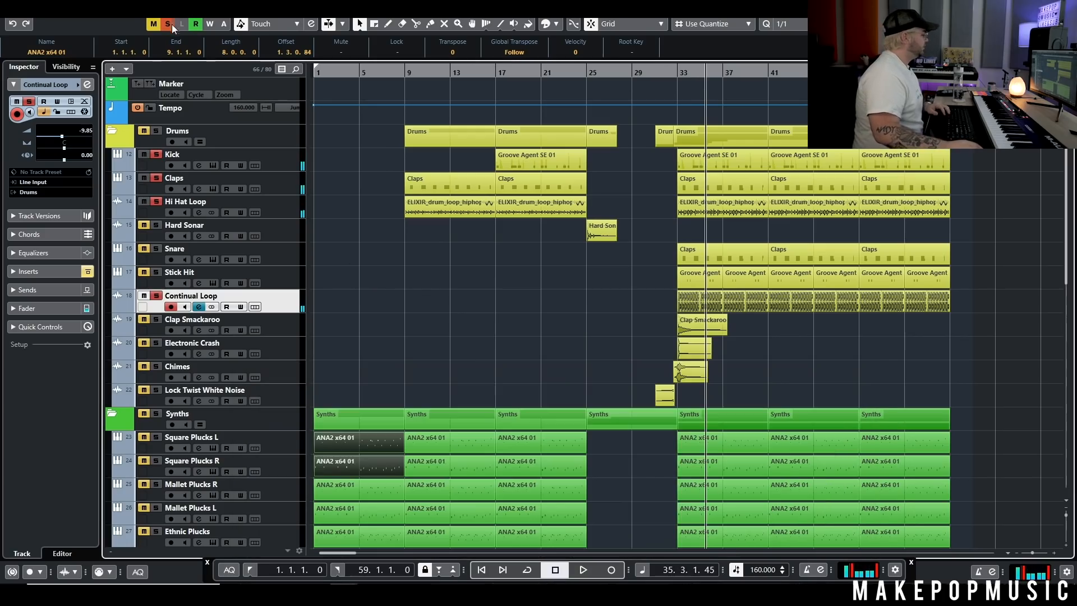
click(198, 306)
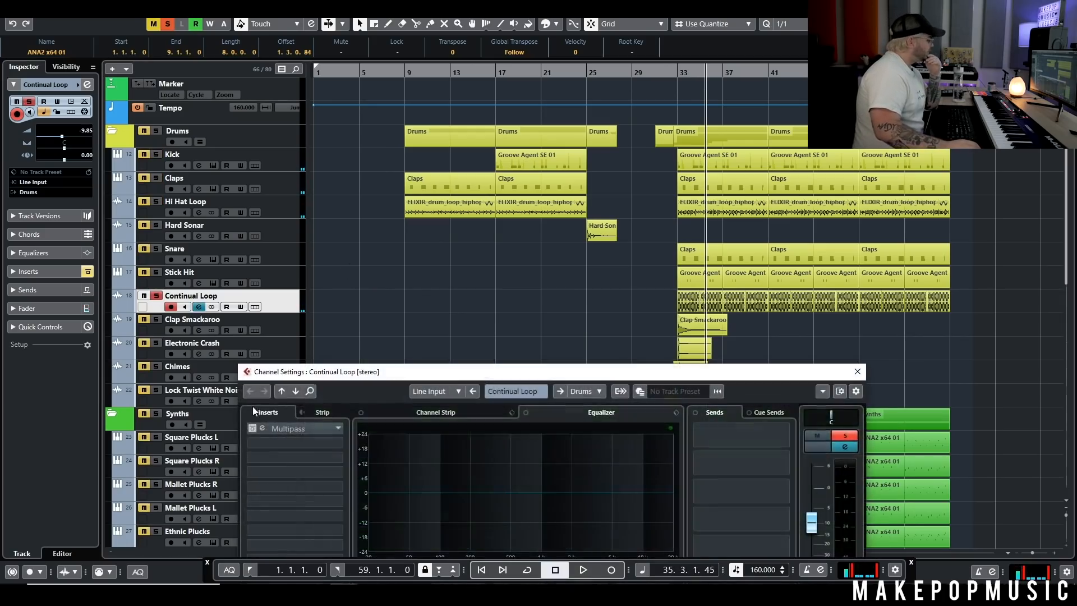
click(253, 428)
click(285, 428)
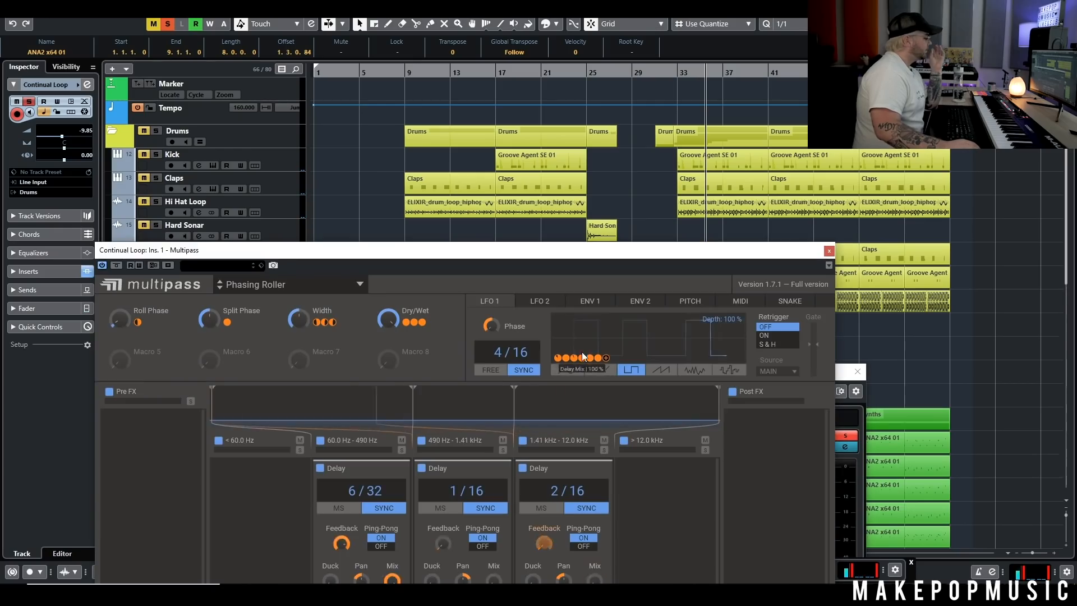
click(832, 252)
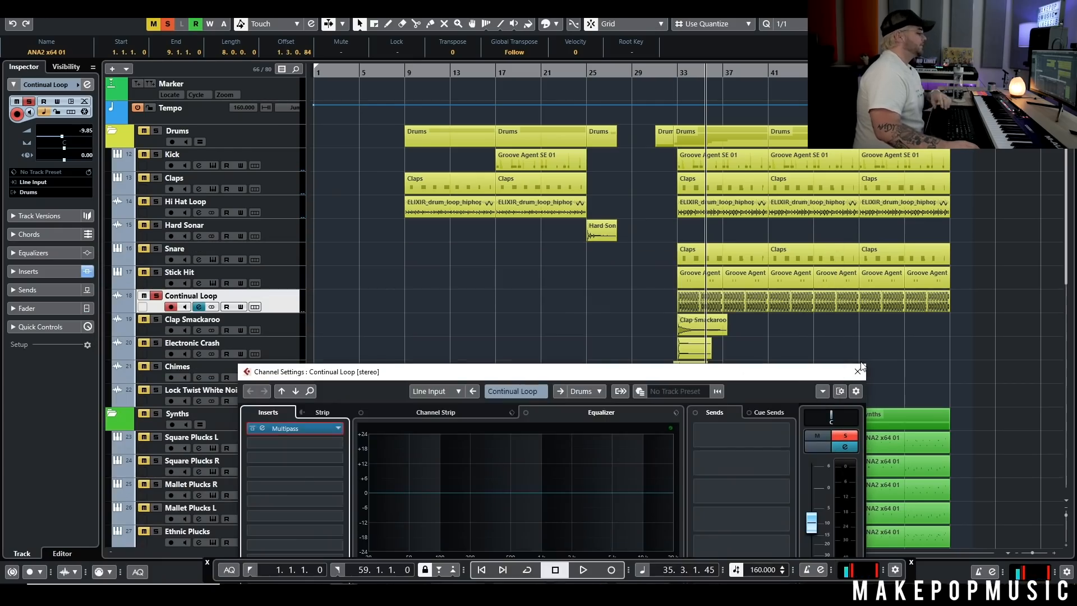
click(862, 369)
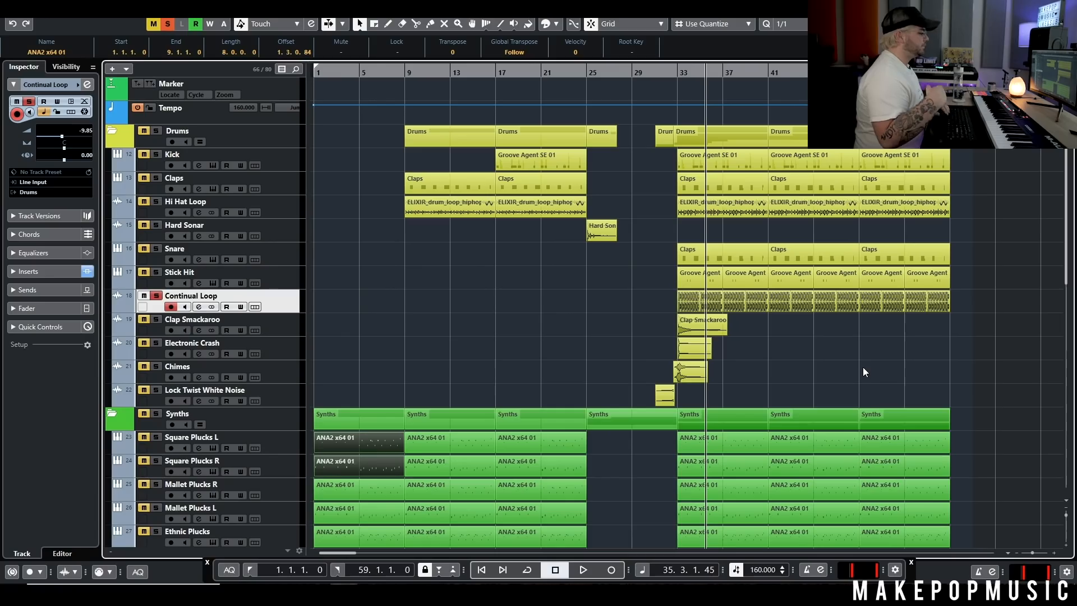
Step: Play Continual Loop alone and add Kick, Claps and Hi Hat Loop to the solo during playback
key(space)
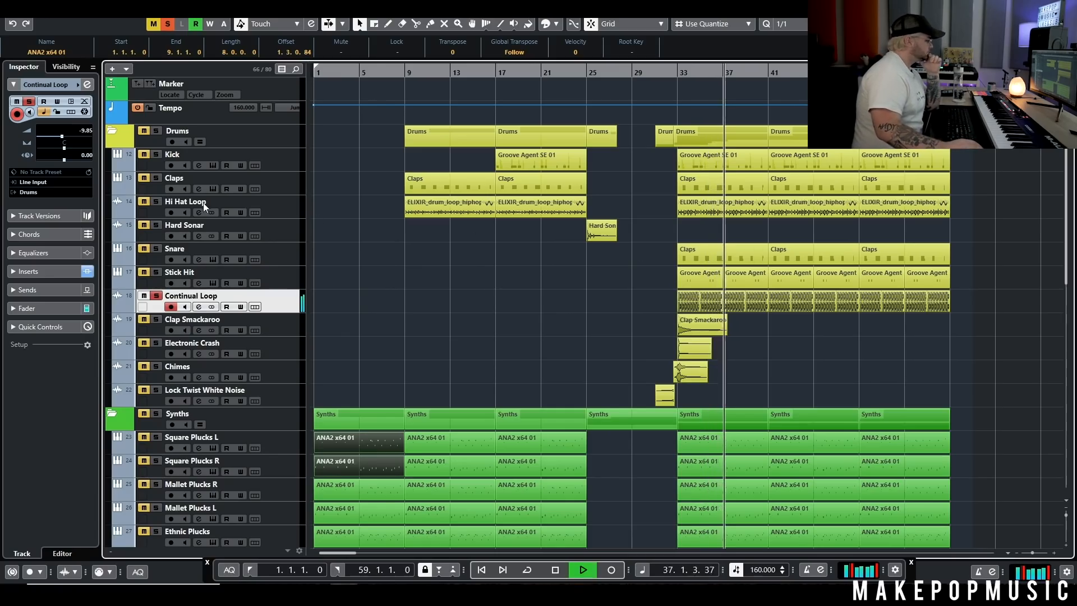
click(156, 157)
click(158, 177)
click(159, 201)
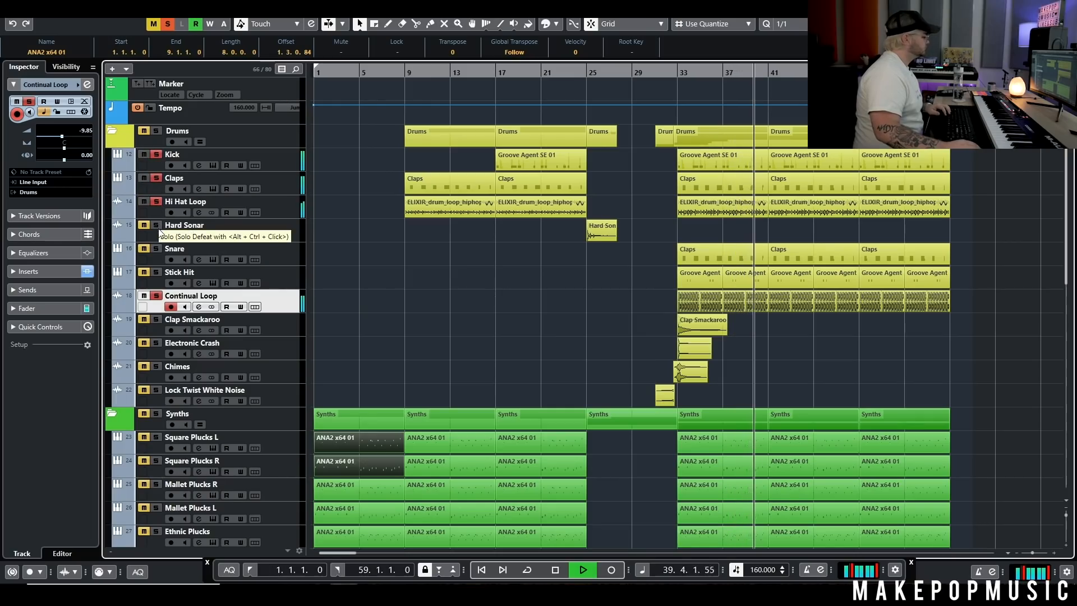
key(space)
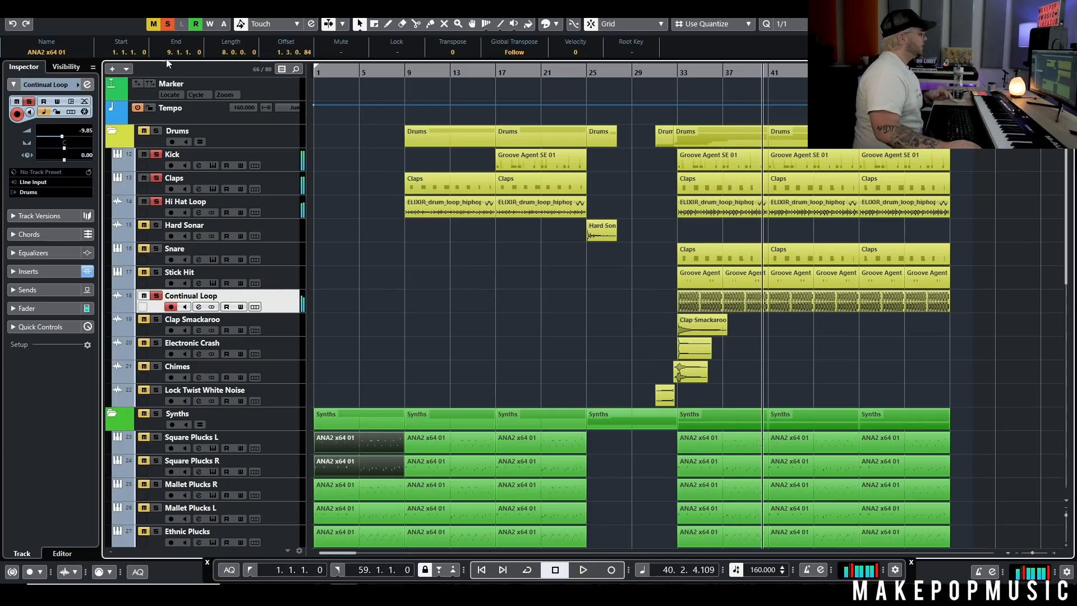
Step: Clear the existing solos, play the Snare track soloed from bar 33 and inspect its Groove Agent SE kit
click(167, 25)
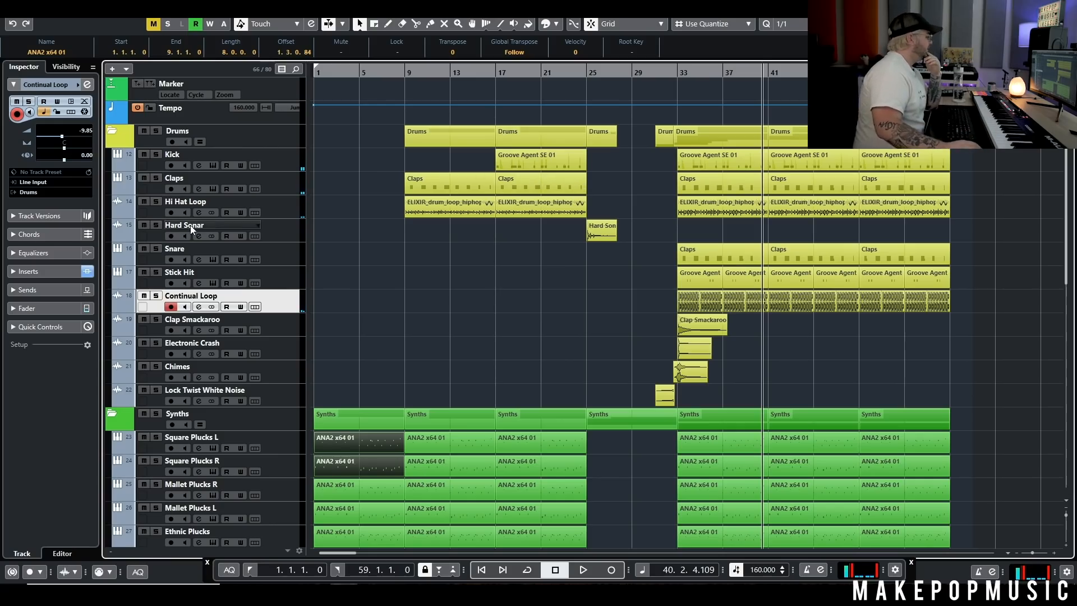
click(157, 248)
click(673, 73)
key(space)
click(214, 250)
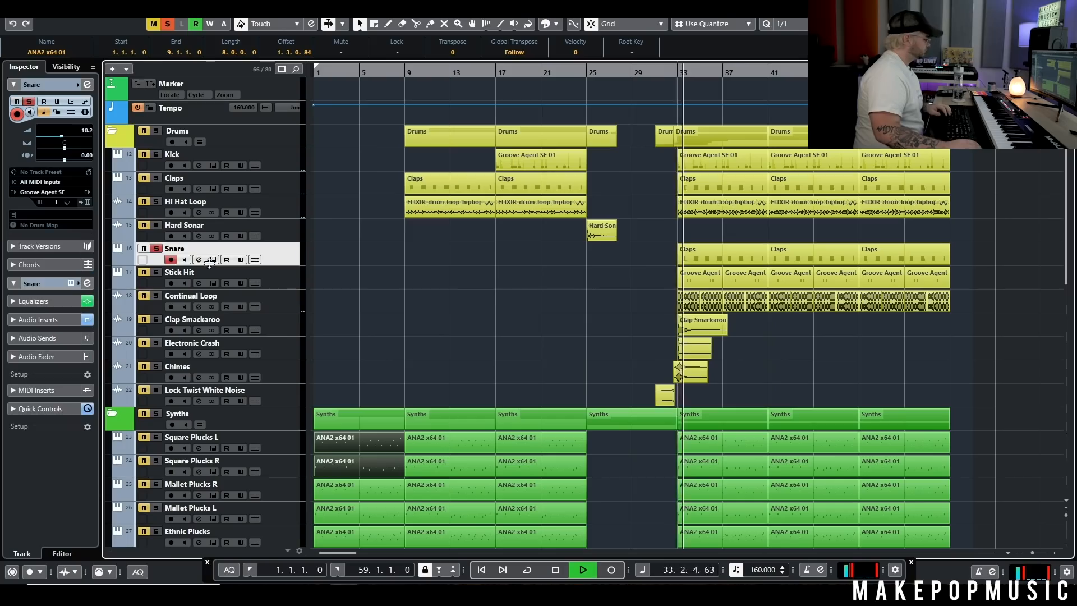
click(213, 259)
key(space)
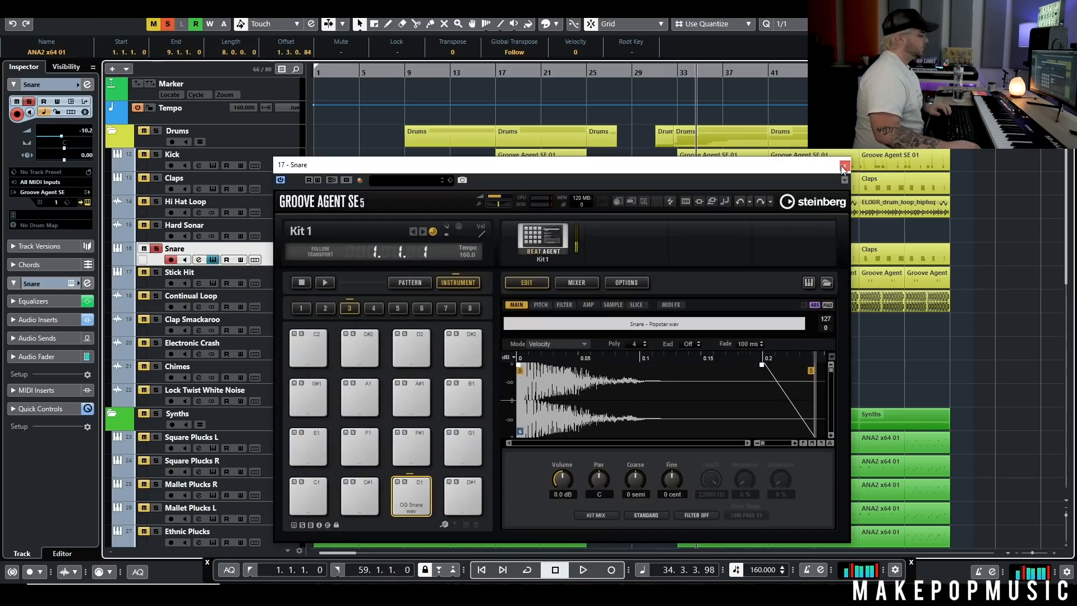
click(845, 165)
Step: Switch the solo from Snare to Stick Hit, check its instrument and play the Stick Hit part alone
click(155, 248)
click(156, 272)
click(275, 281)
click(213, 283)
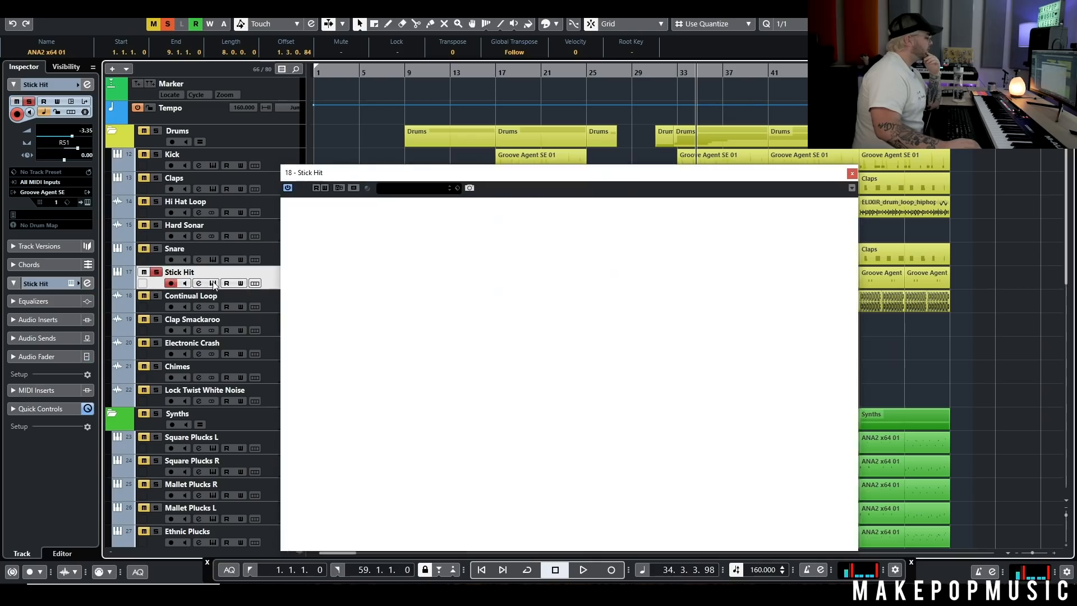
click(851, 173)
key(space)
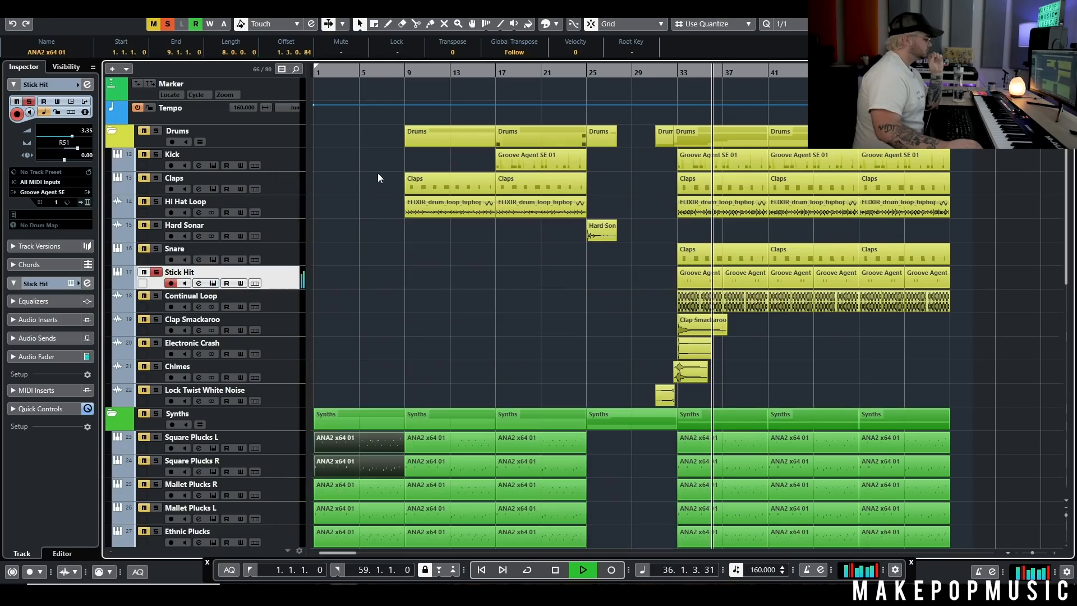
key(space)
Step: Add Kick, Claps, Hi Hat Loop, Snare and Continual Loop to the soloed Stick Hit and play from bar 33
drag(156, 156, 157, 201)
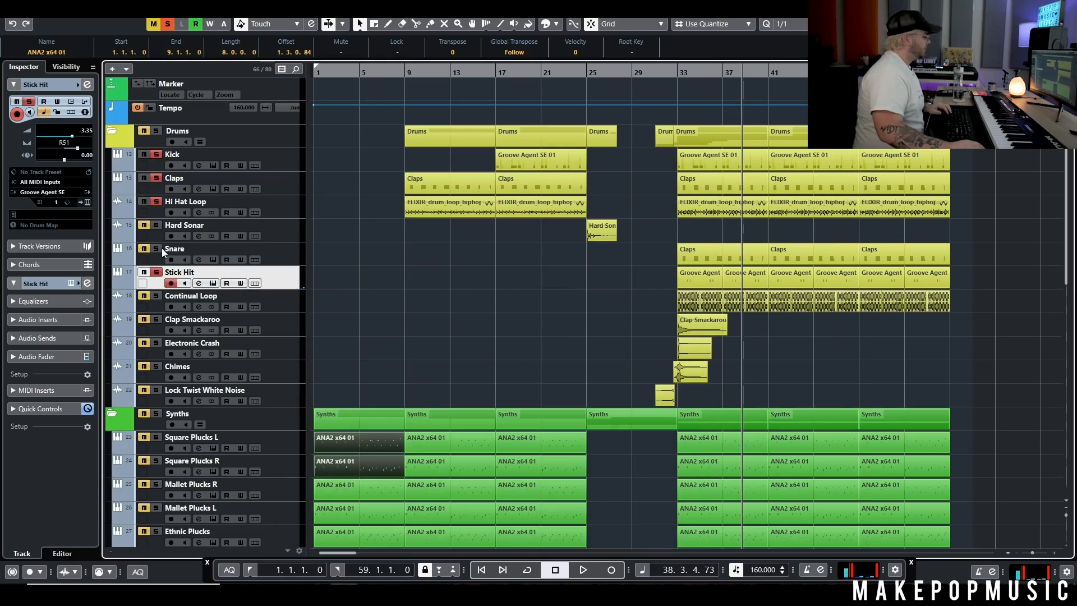
click(675, 73)
key(space)
scroll(728, 166, down, 2)
scroll(725, 167, up, 2)
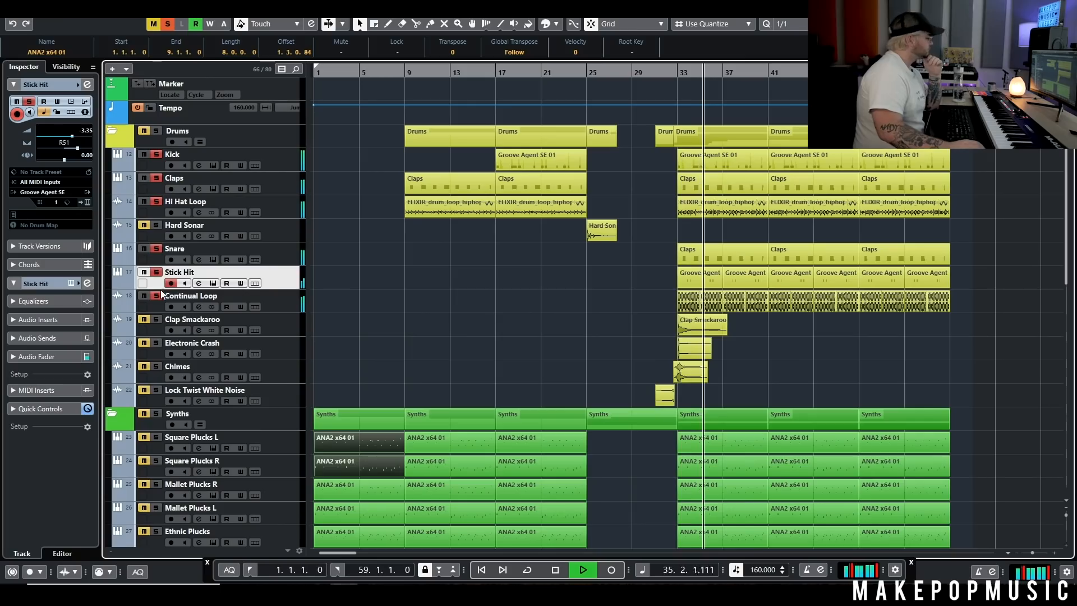
Step: Solo Clap Smackaroo and Electronic Crash, play from bar 32, and add the tracks from Square Plucks L to Soul keys sines plus 808
key(space)
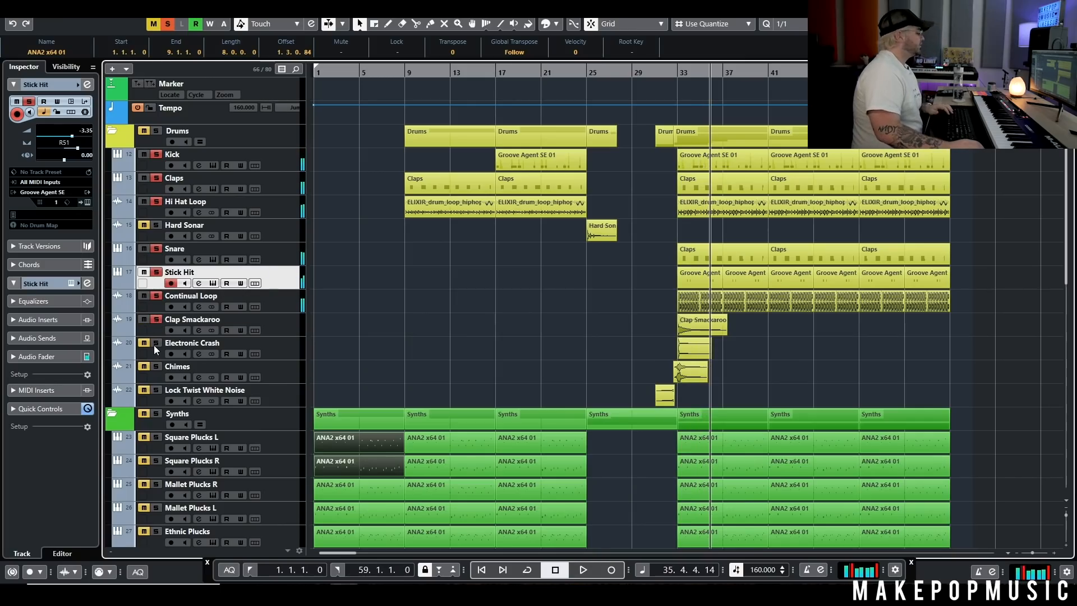
click(665, 72)
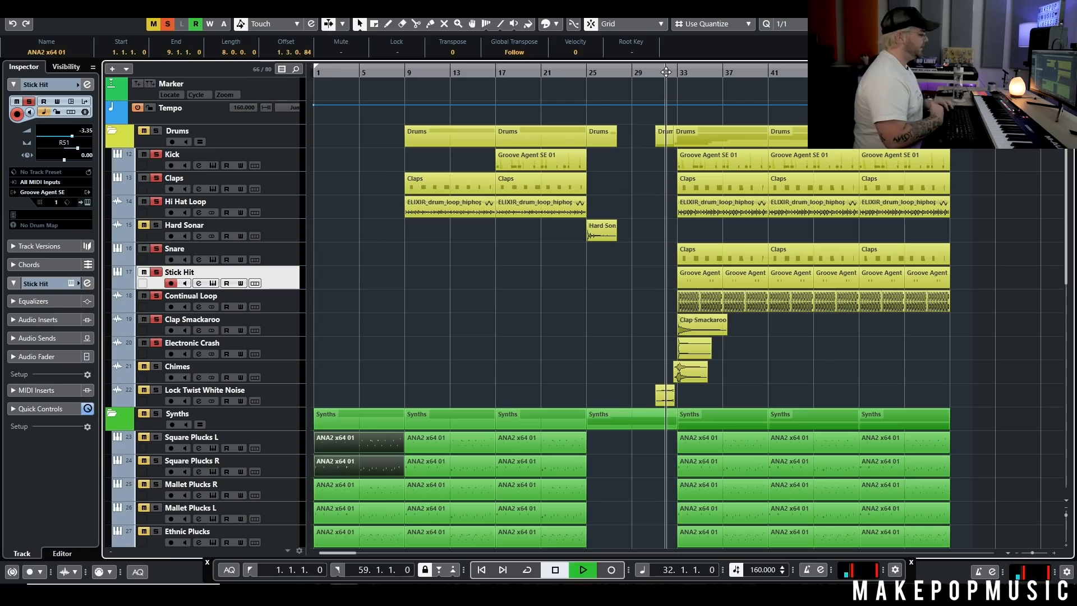
scroll(721, 163, down, 4)
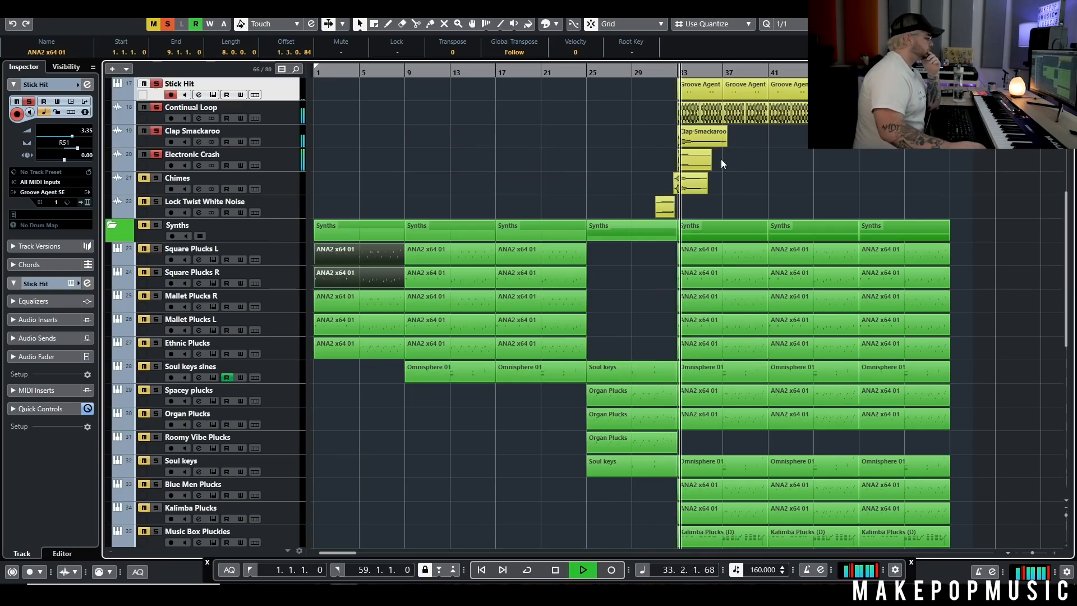
click(155, 248)
click(156, 271)
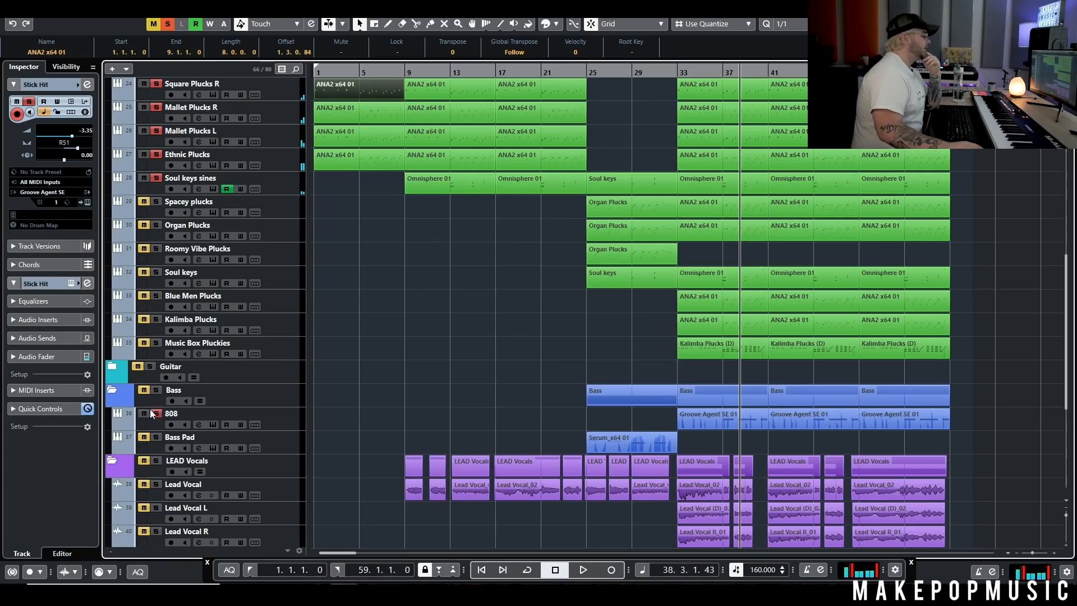
Step: Select the 808 track and inspect its Serum instrument, then close the plug-in window
click(281, 415)
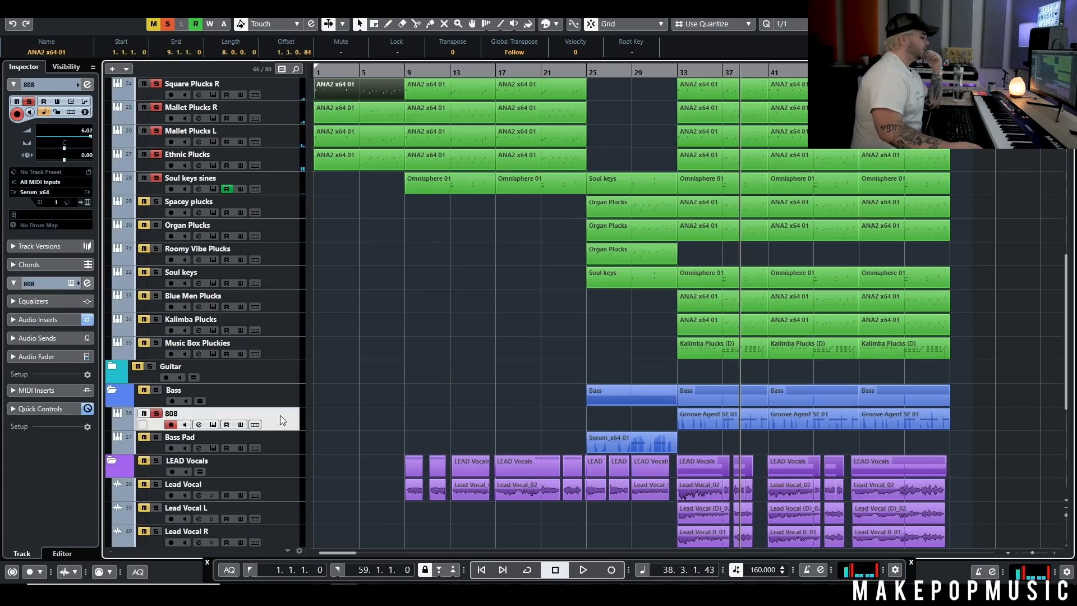
click(214, 424)
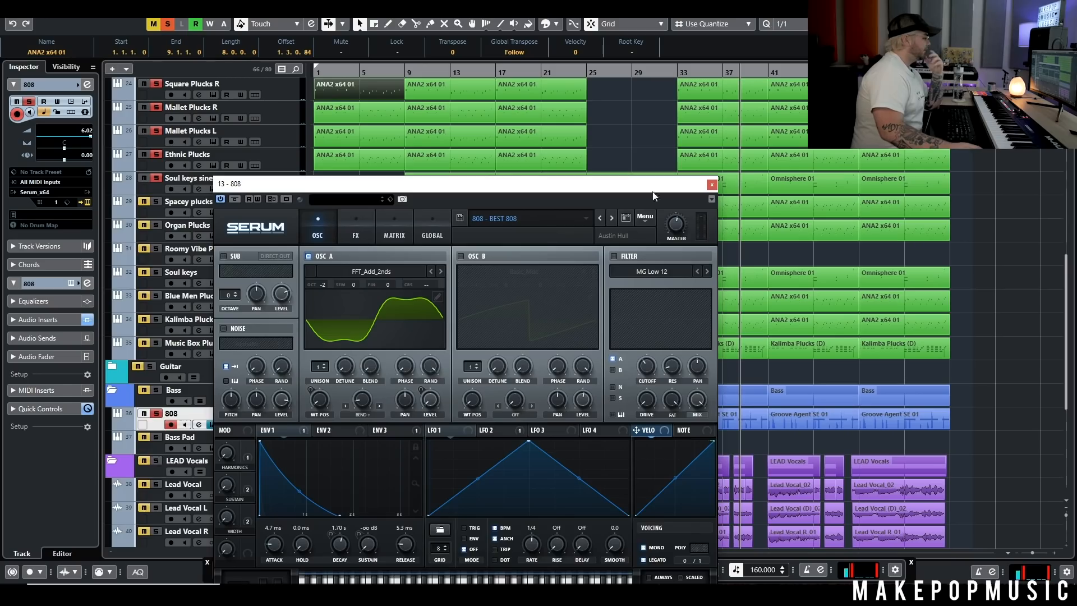
drag(653, 196, 550, 202)
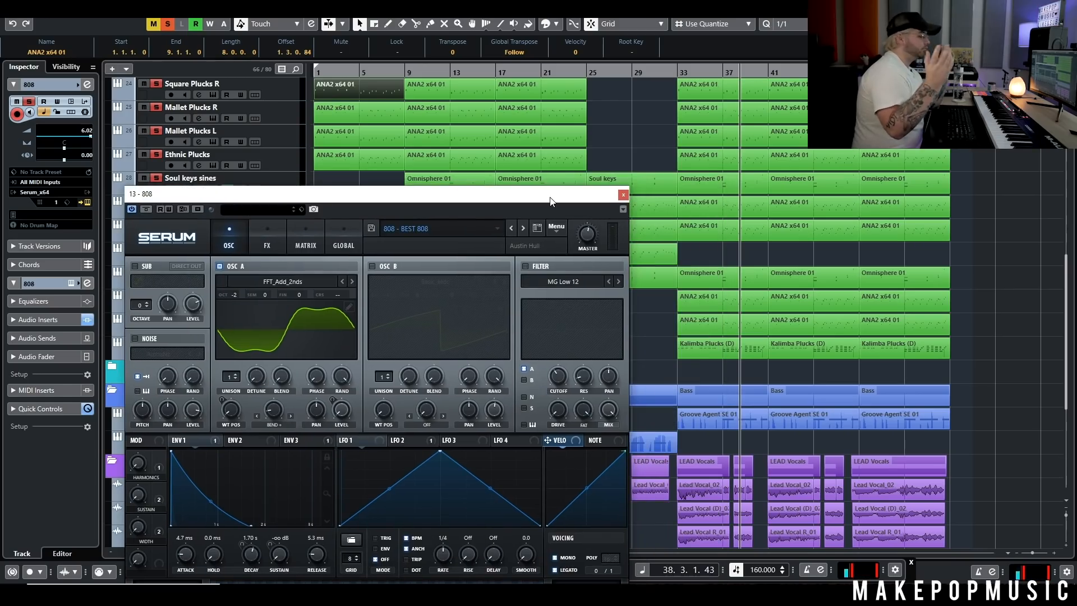
click(622, 195)
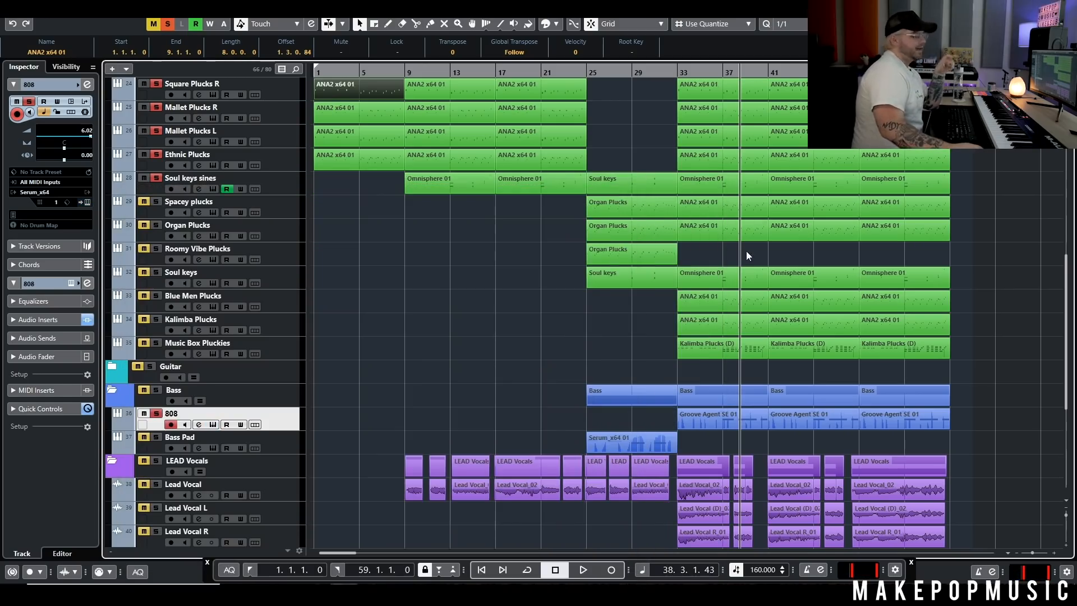
Step: Play the soloed drums, plucks, Soul keys sines and 808 together from bar 33
click(674, 73)
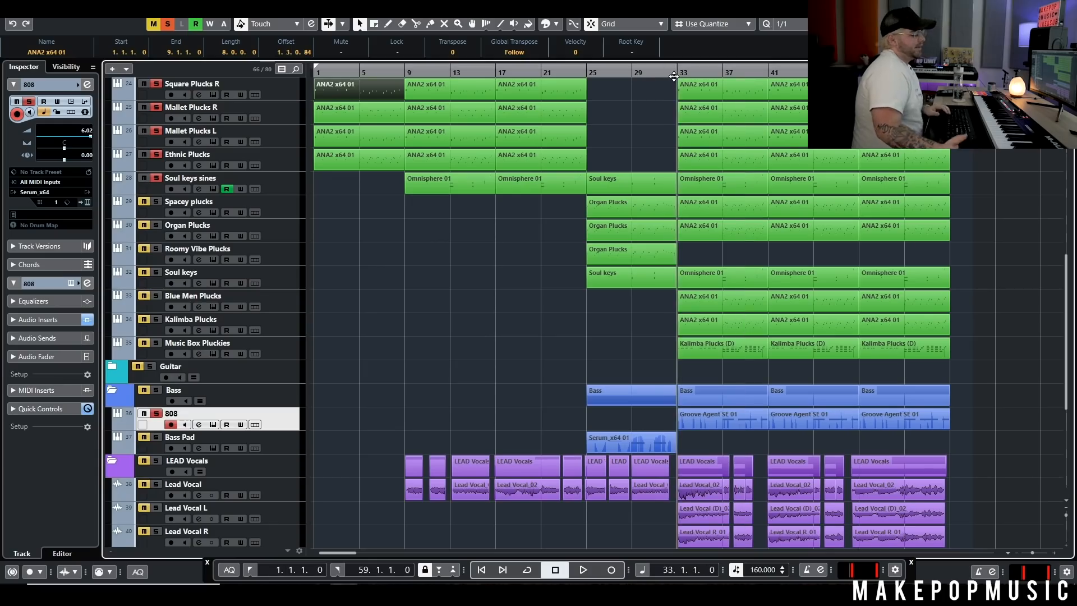
key(space)
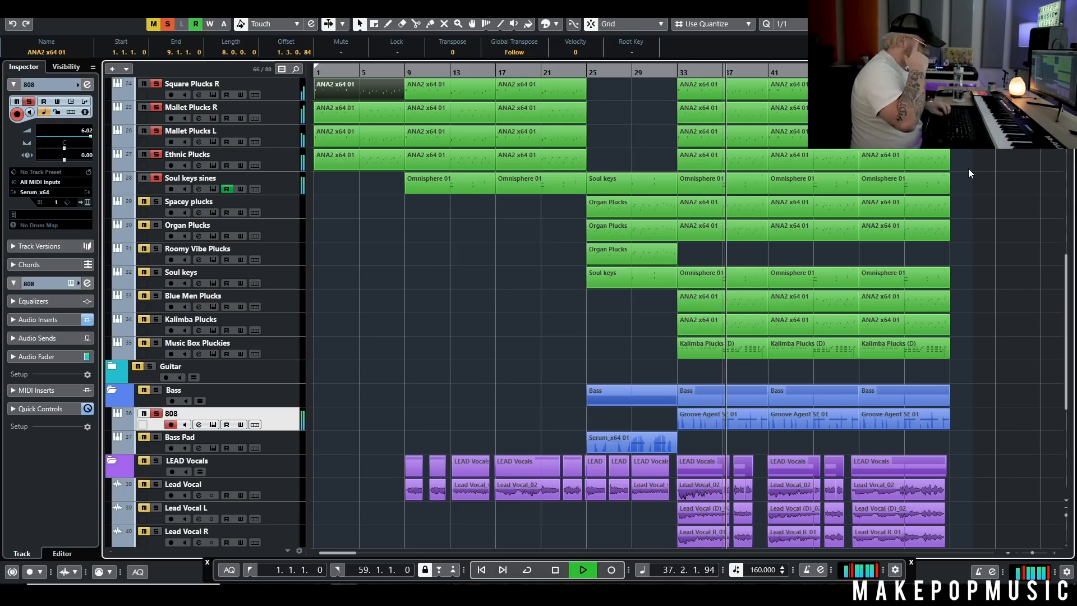
key(space)
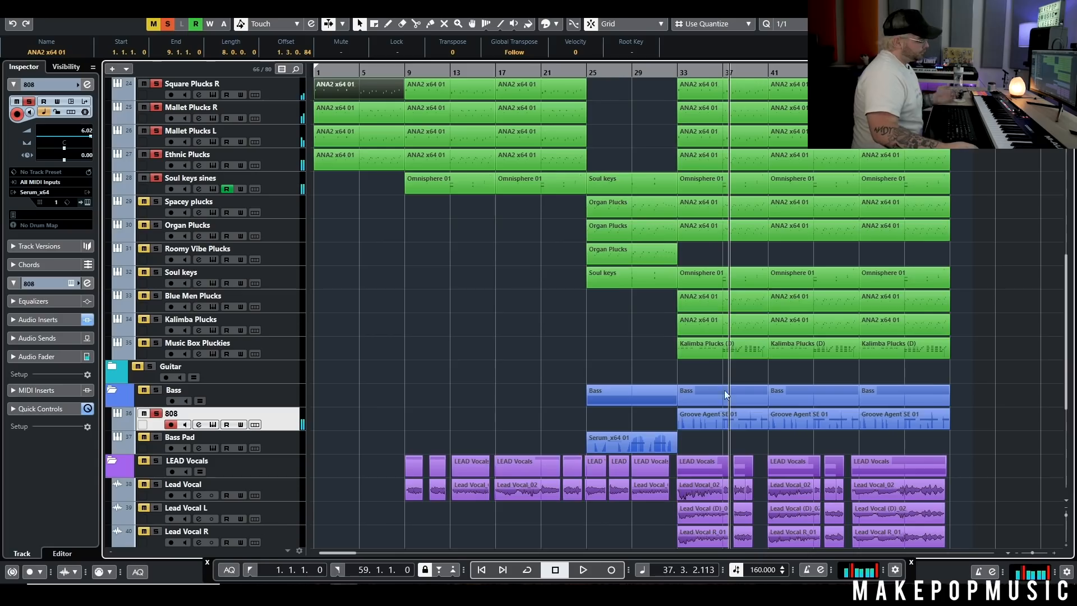
Step: Place the playhead at bar 37 and open the 808 part starting at bar 33 to examine its notes
scroll(722, 442, up, 5)
click(723, 72)
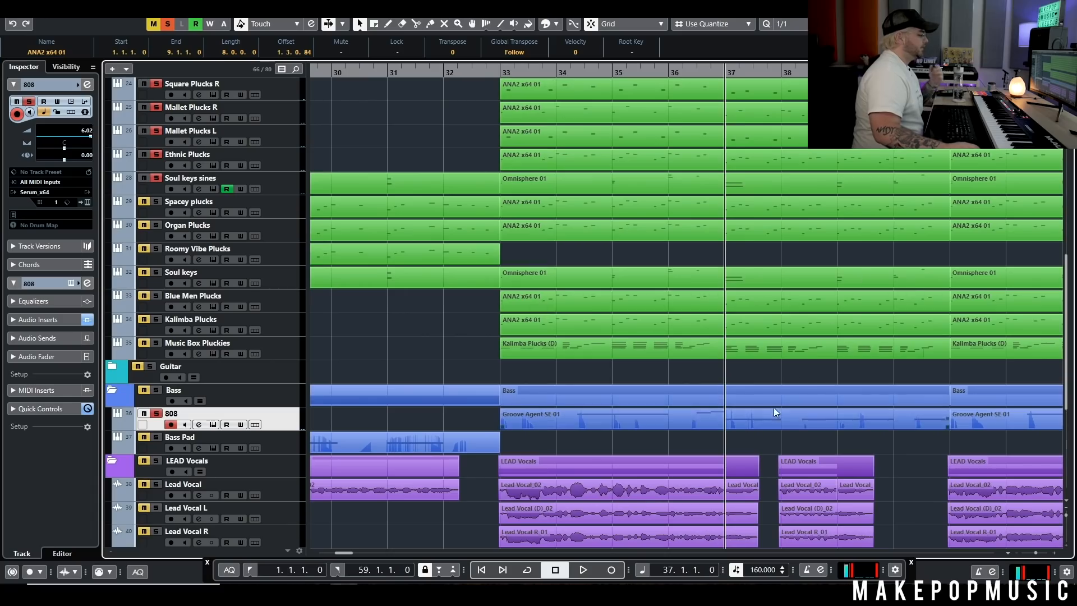
double_click(627, 419)
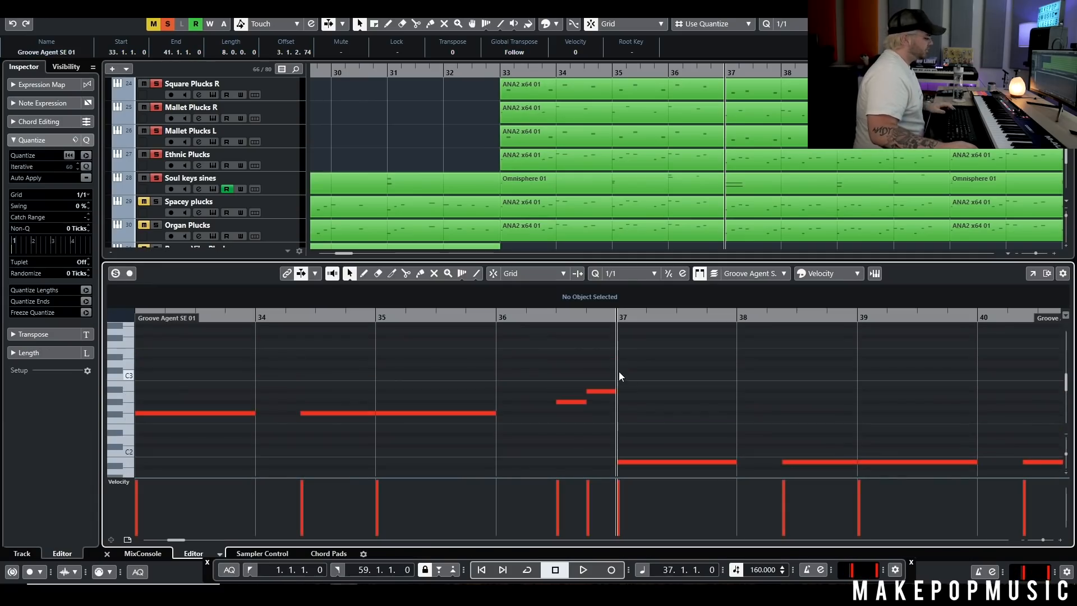
scroll(596, 378, down, 5)
scroll(600, 377, down, 4)
scroll(616, 373, up, 5)
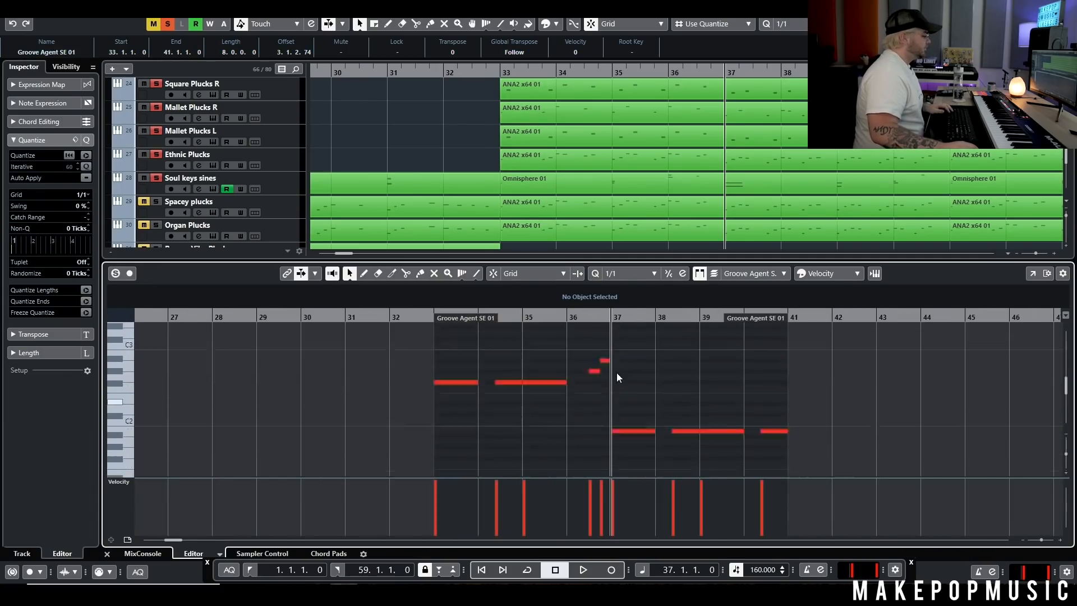
Step: Play the 808 notes leading into bar 37 and close the note editor
click(559, 317)
key(space)
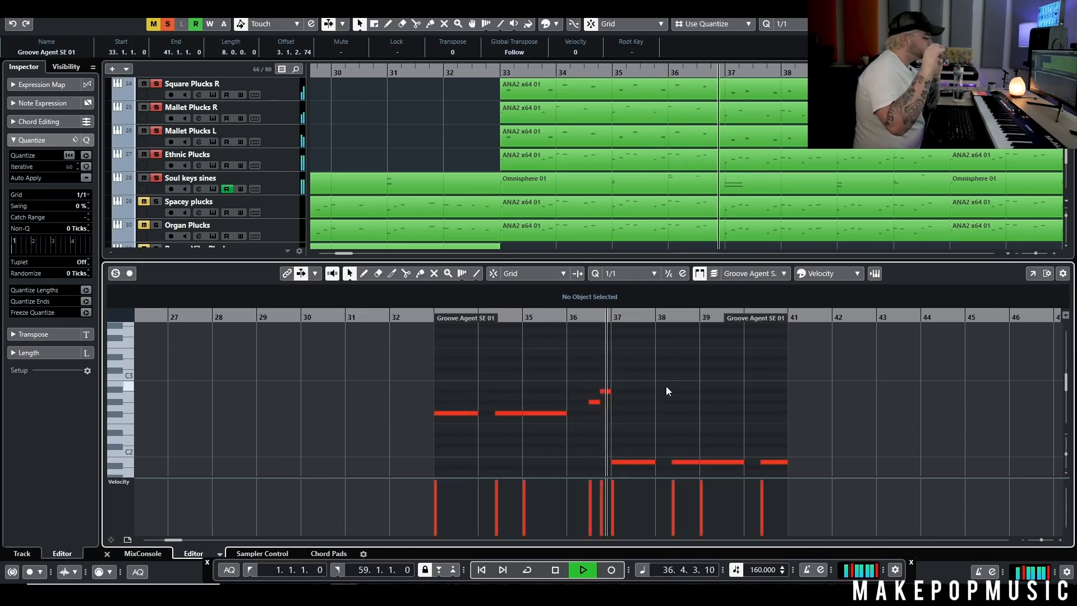
key(space)
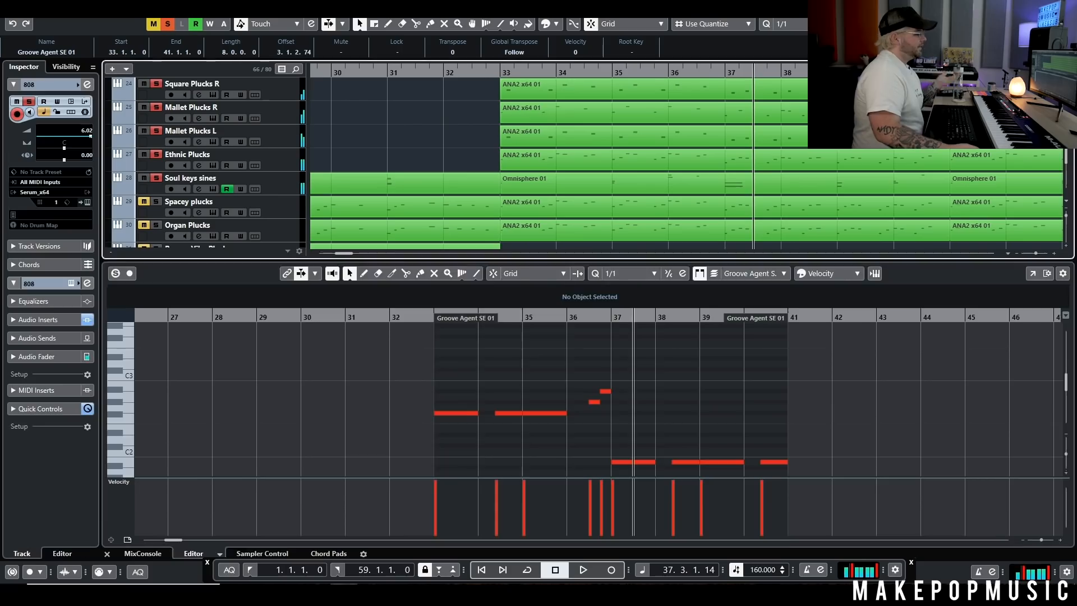
key(Return)
Step: Solo Soul keys, move the track directly below Soul keys sines and open its Omnisphere instrument
scroll(740, 132, down, 1)
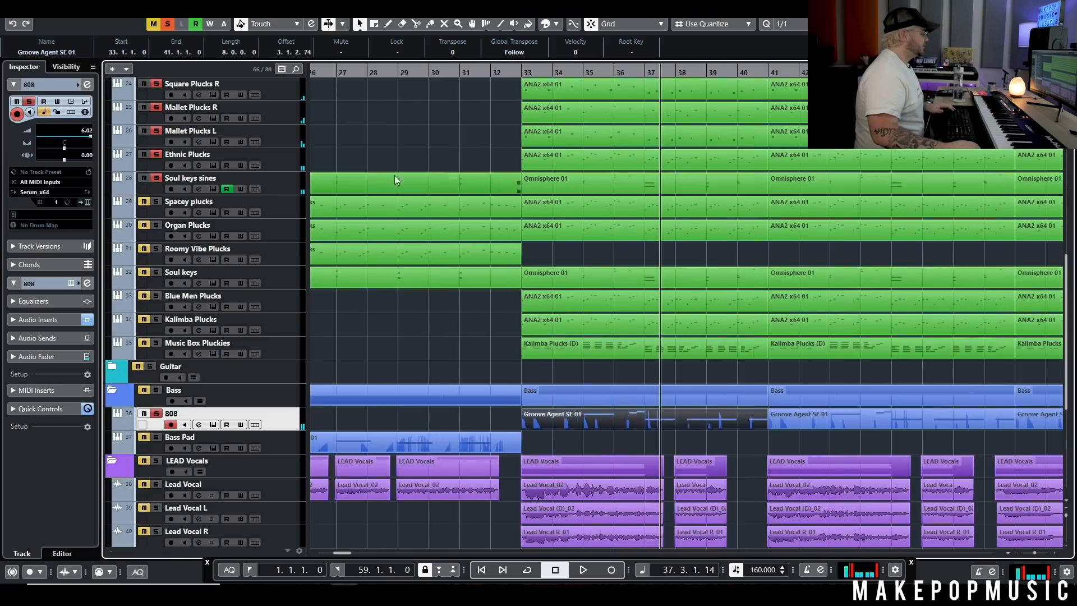
scroll(404, 174, down, 3)
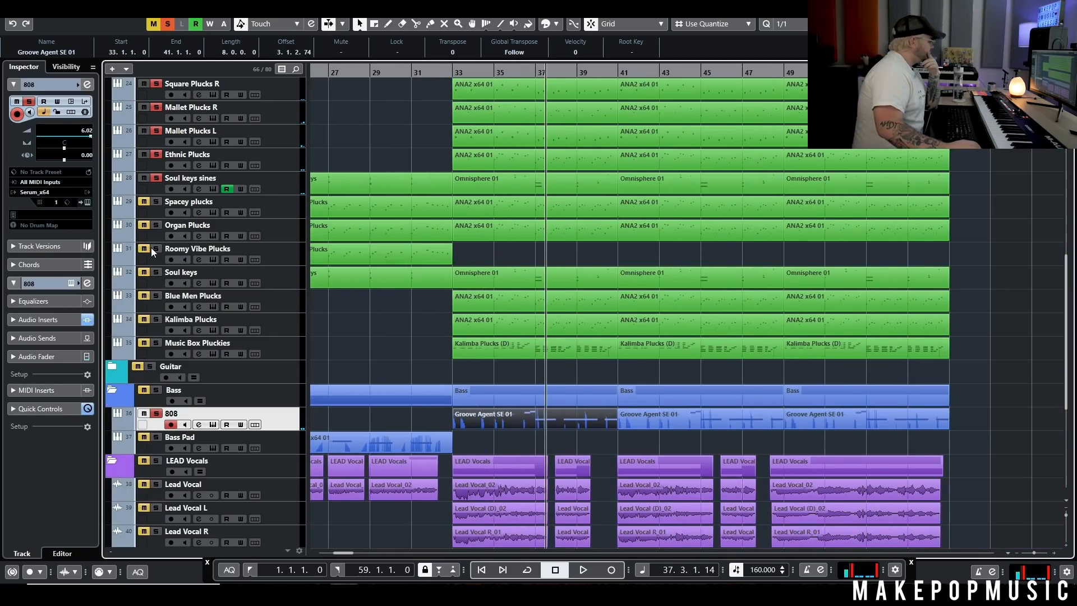
drag(270, 279, 281, 210)
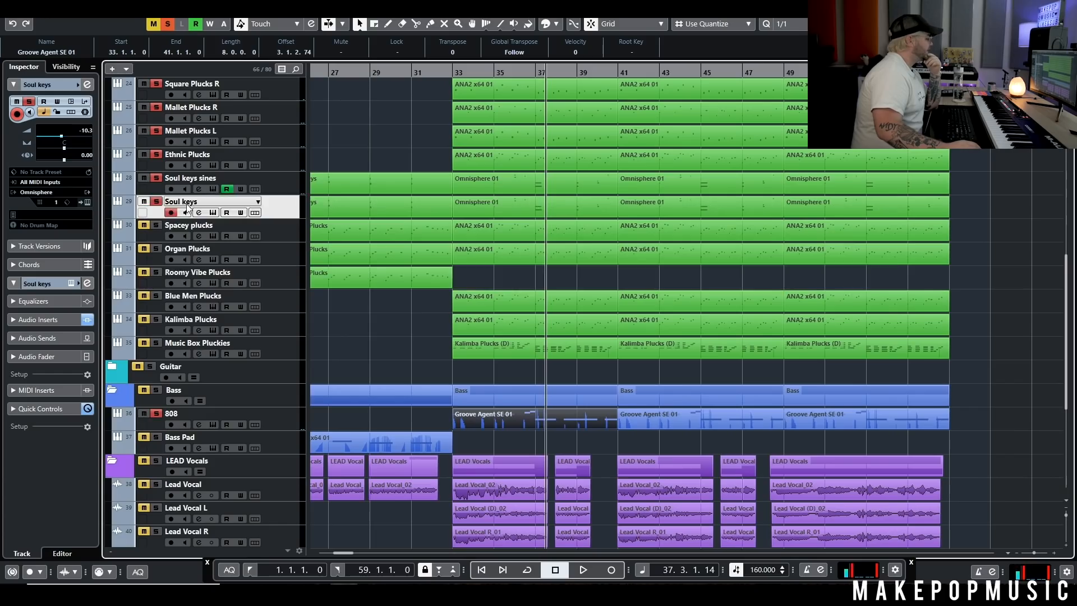
click(212, 212)
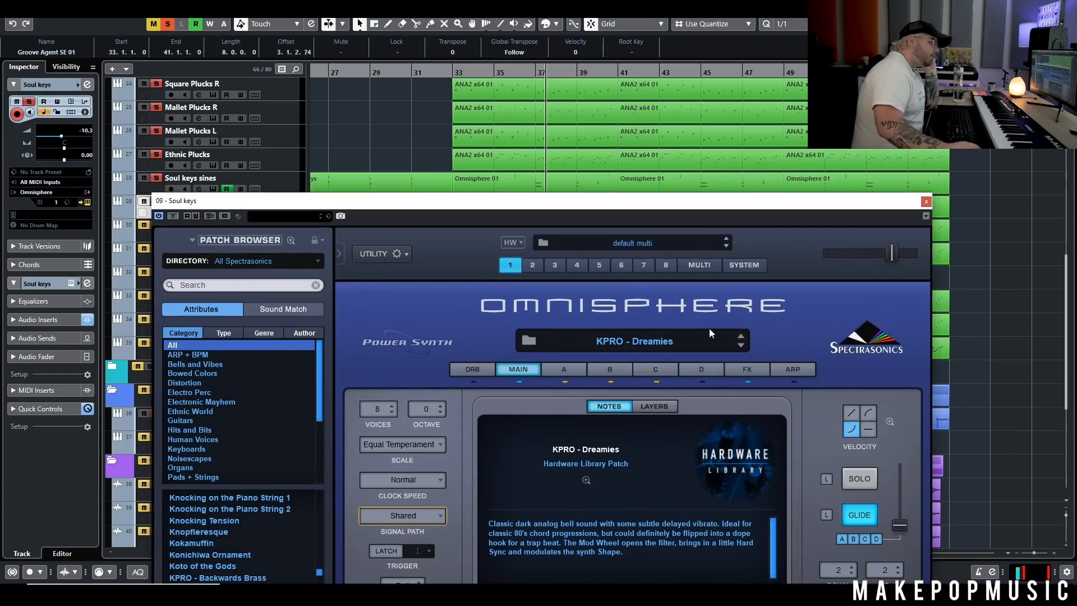
Step: Clear the existing solos, play Soul keys alone from bar 33 and close its Omnisphere window
click(167, 24)
drag(169, 204, 182, 273)
click(156, 202)
click(452, 72)
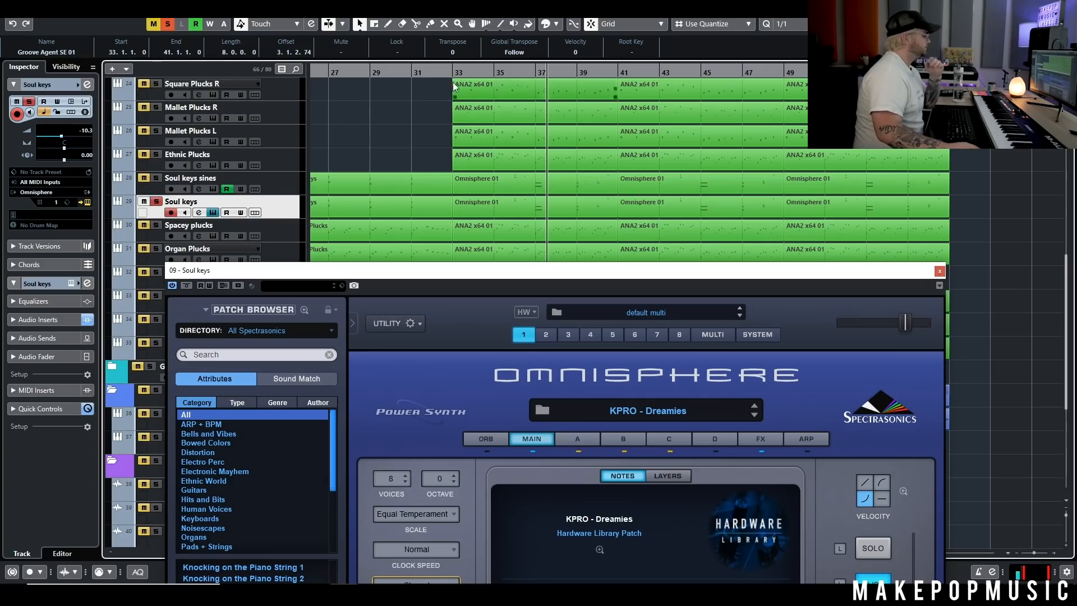
key(space)
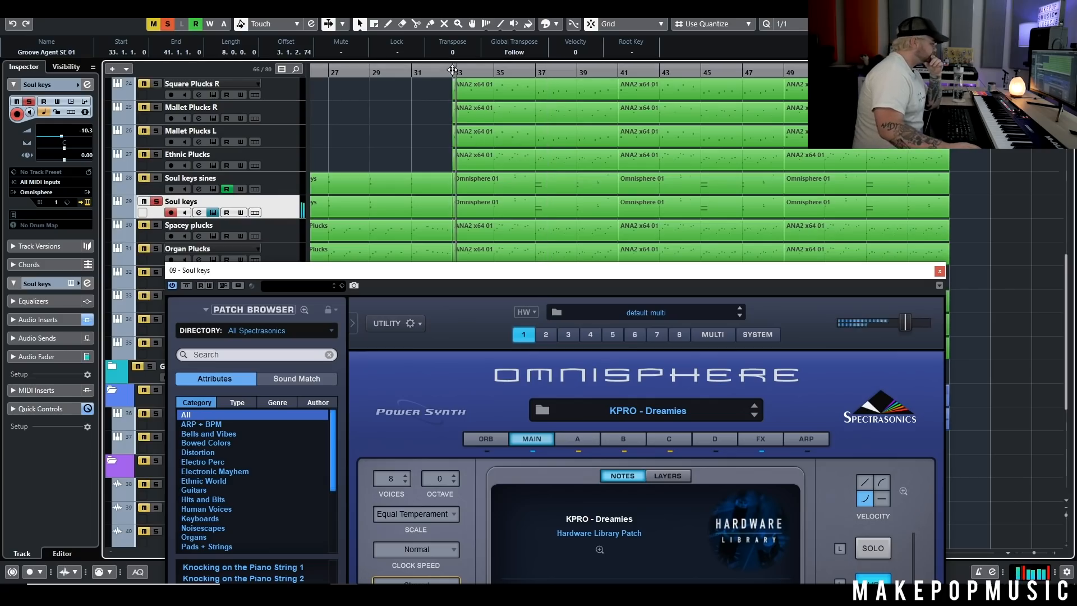
click(940, 272)
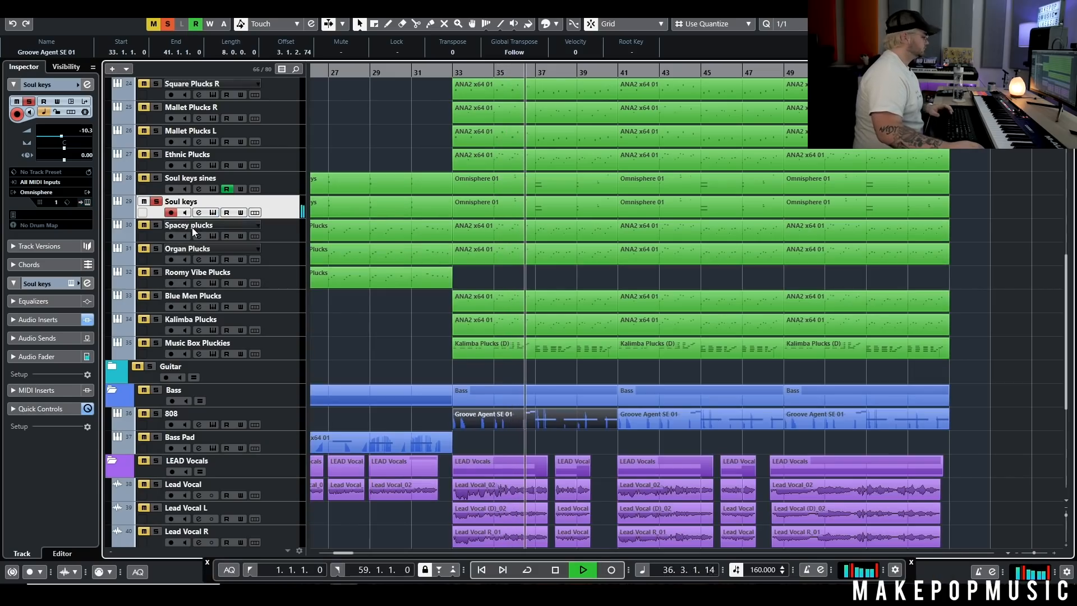
key(space)
Step: Switch the solo from Soul keys to Spacey plucks, turn on cycle playback and return the playhead to bar 33
click(155, 202)
click(156, 225)
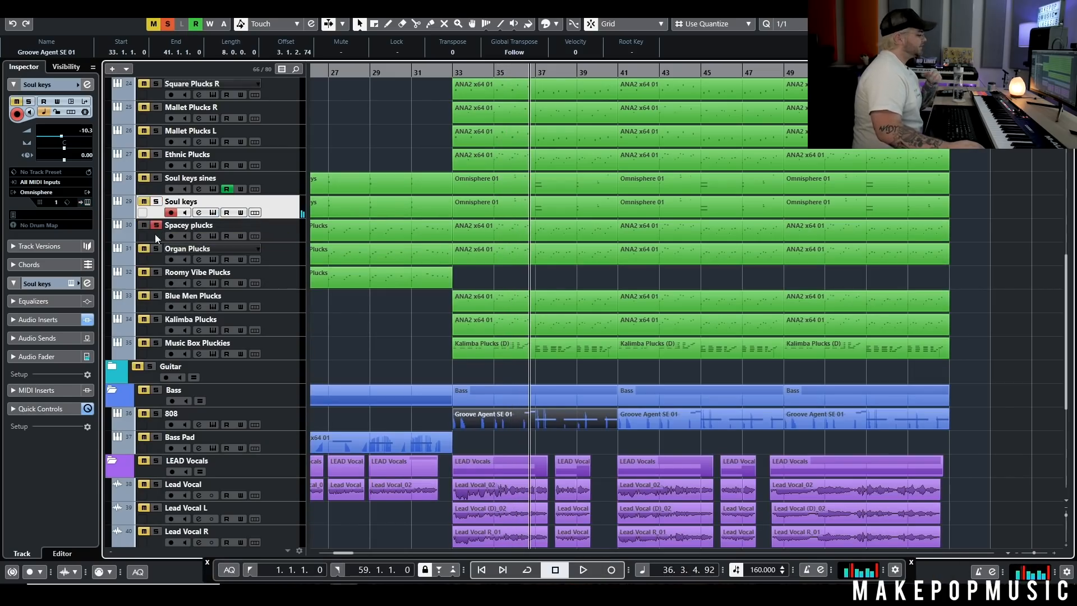
click(235, 236)
key(KP_Divide)
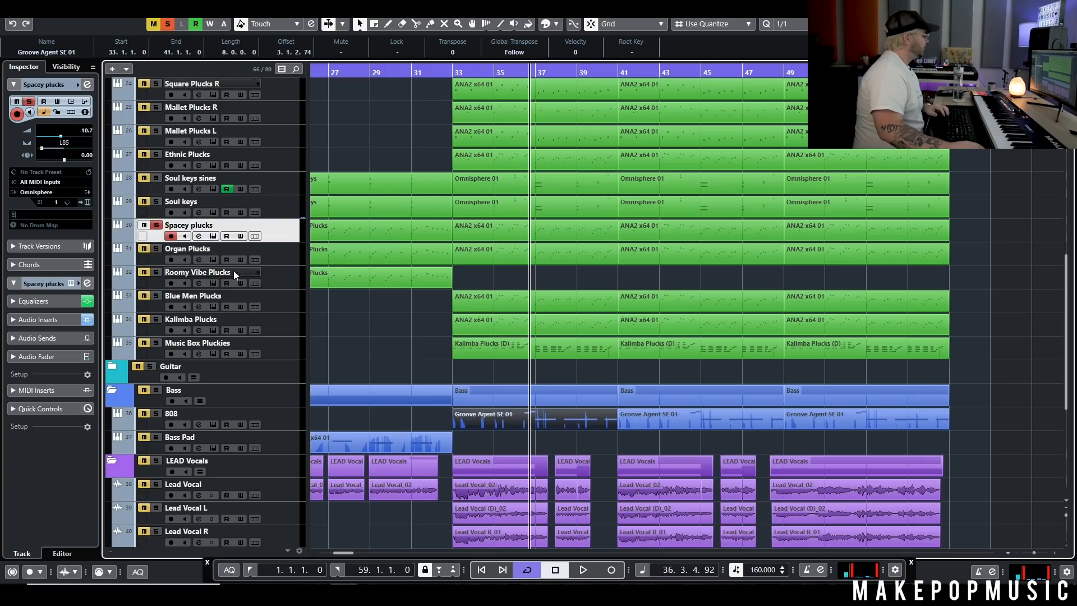
click(443, 75)
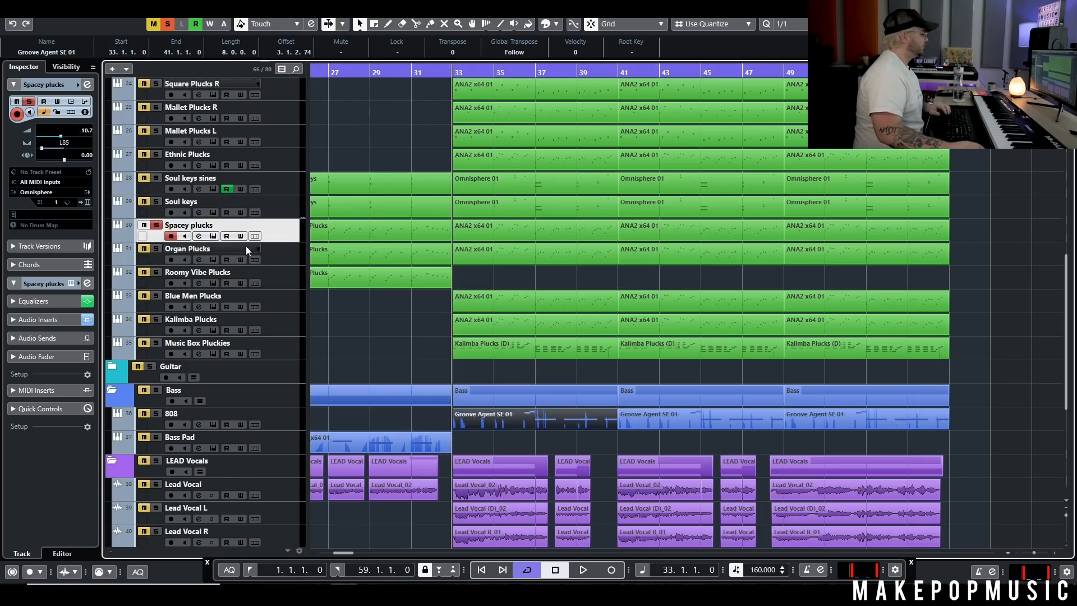
Step: Check the Spacey plucks channel settings and Omnisphere patch, and play the soloed part from bar 33
click(201, 236)
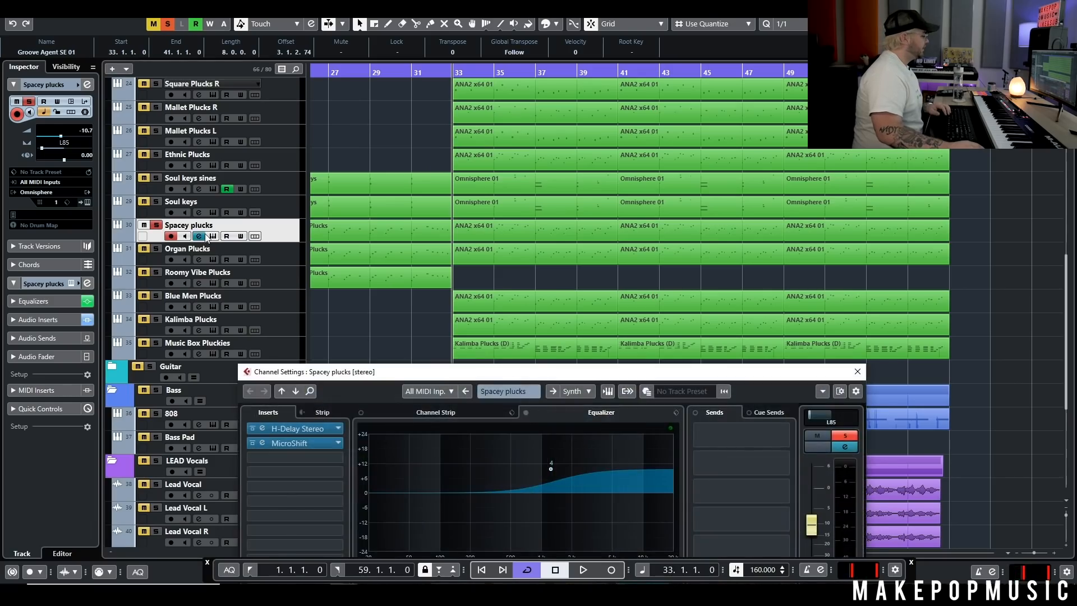
click(200, 236)
click(213, 235)
key(space)
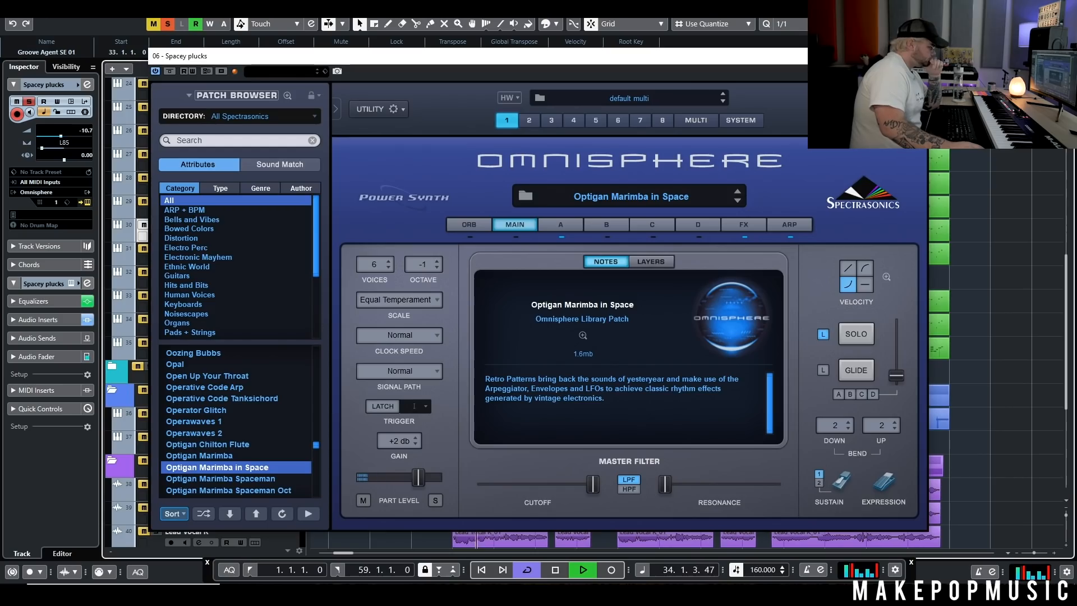
click(917, 57)
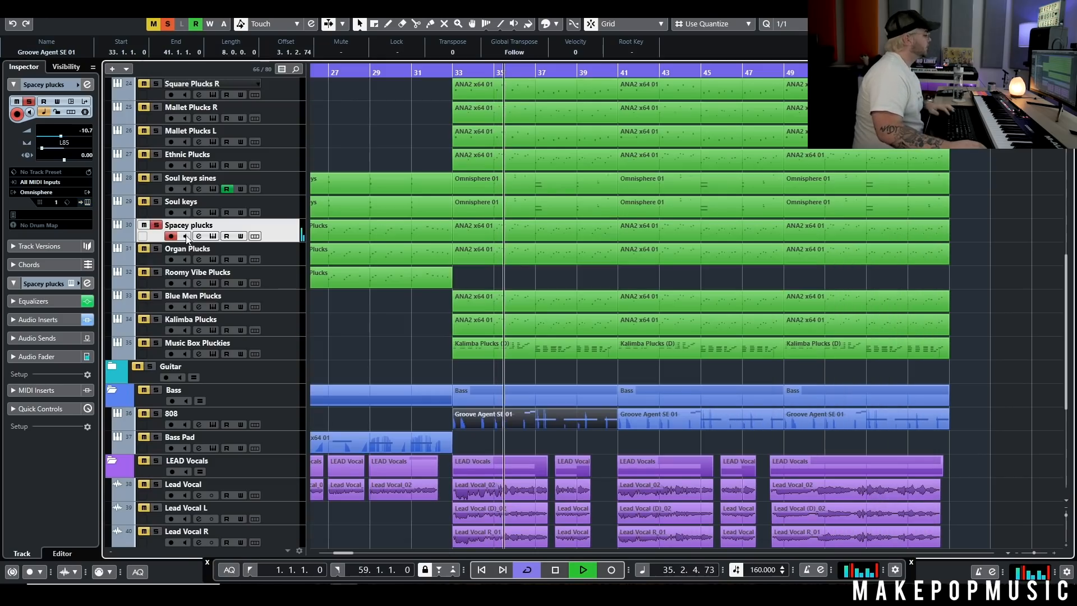
key(space)
Step: Inspect the Organ Plucks Omnisphere patch, add the track to the solo with Spacey plucks and play both
click(213, 259)
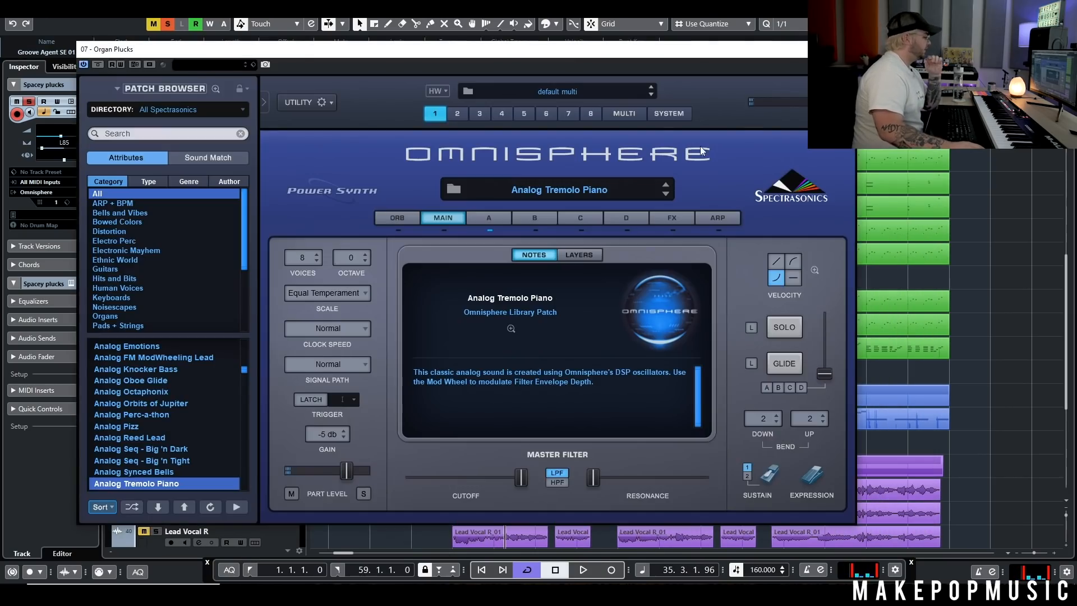
drag(798, 60, 831, 349)
click(168, 247)
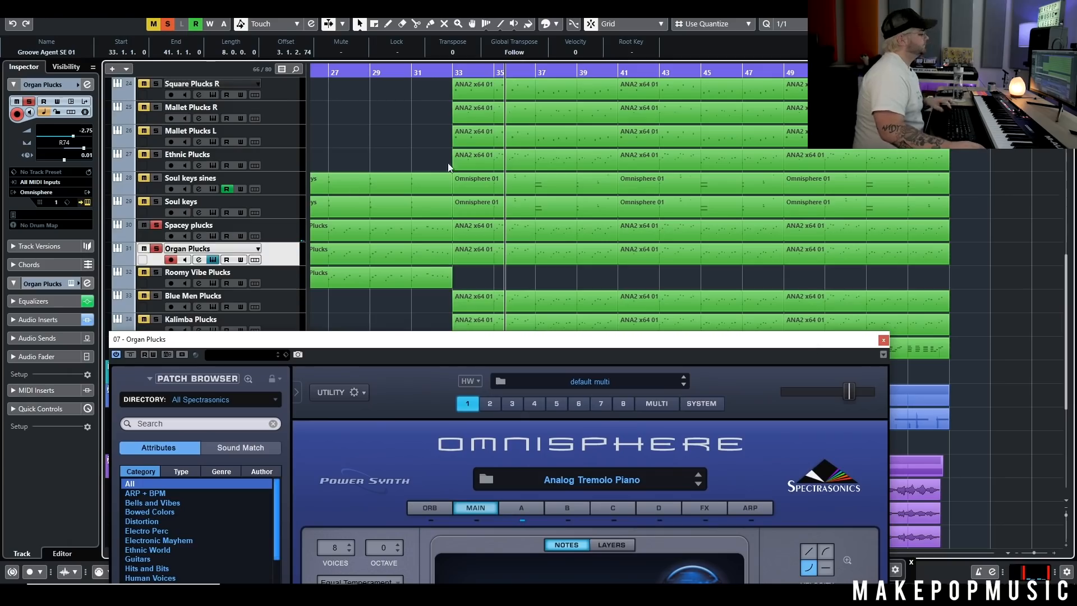
key(space)
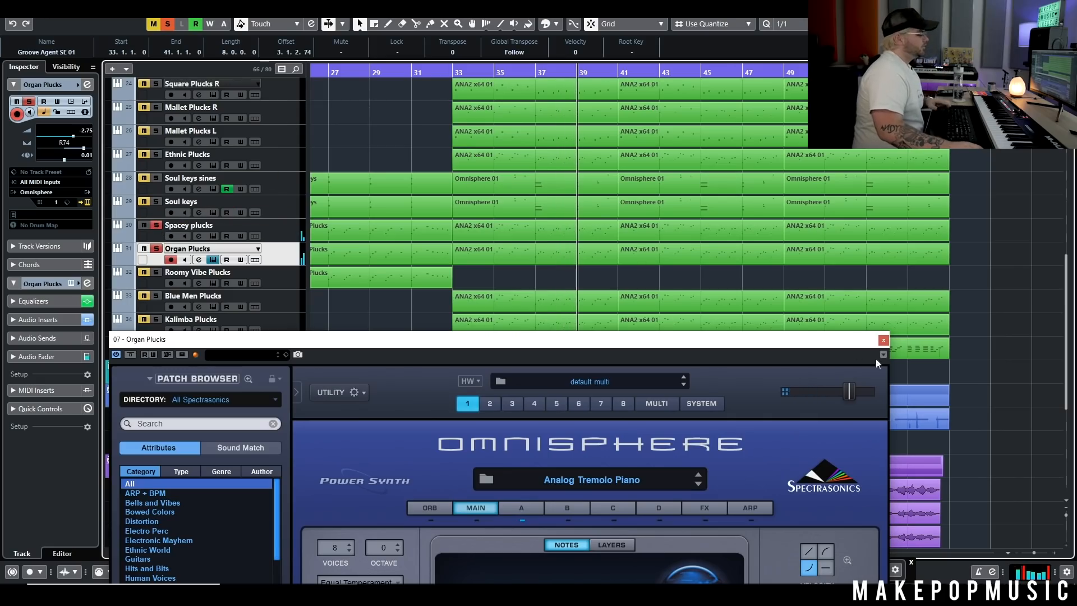
click(884, 340)
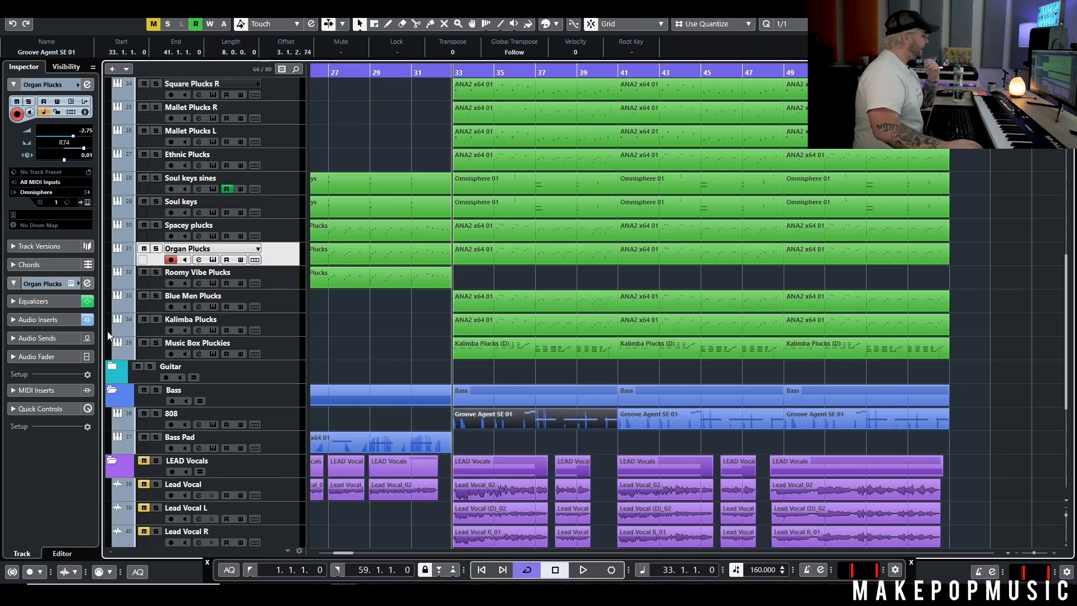
Step: Solo Blue Men Plucks on its own, select the track and play it from bar 33
click(156, 296)
click(282, 302)
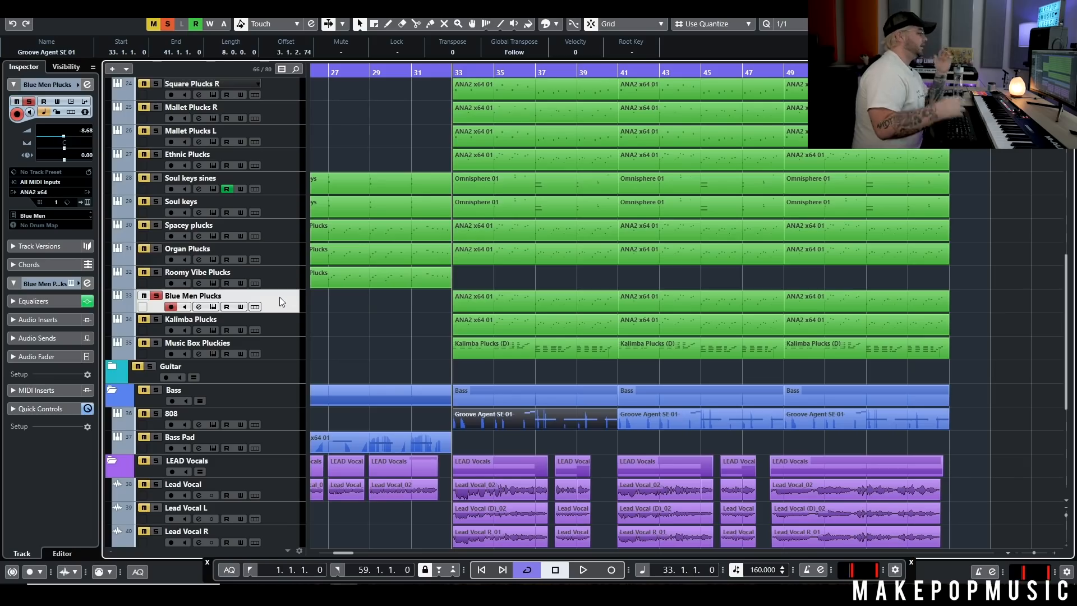
key(space)
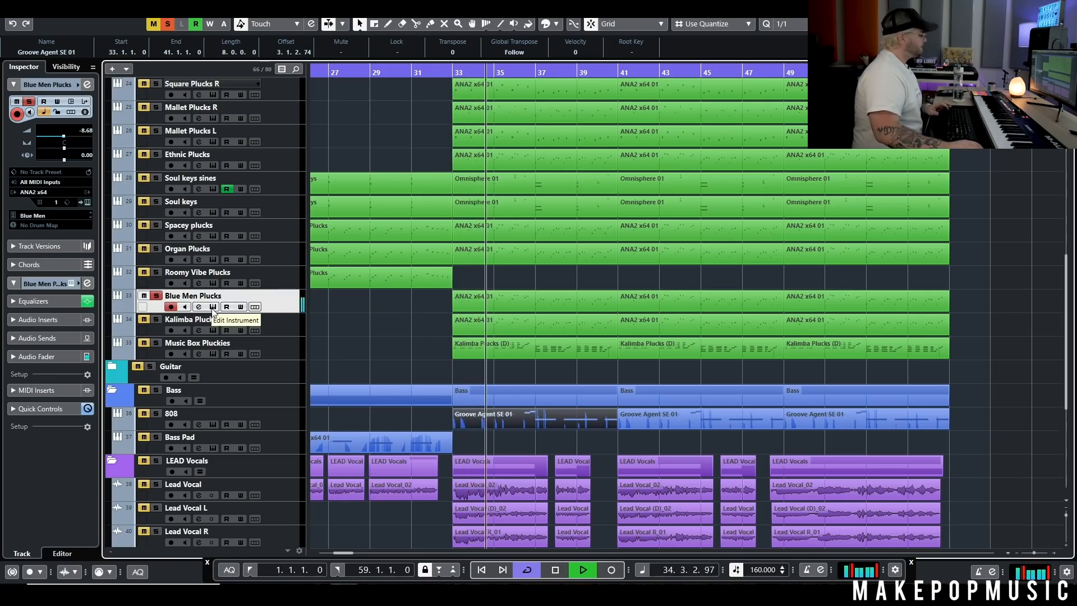
Step: Stop playback and inspect the Blue Men Plucks patch in the ANA instrument window, then close the window
key(space)
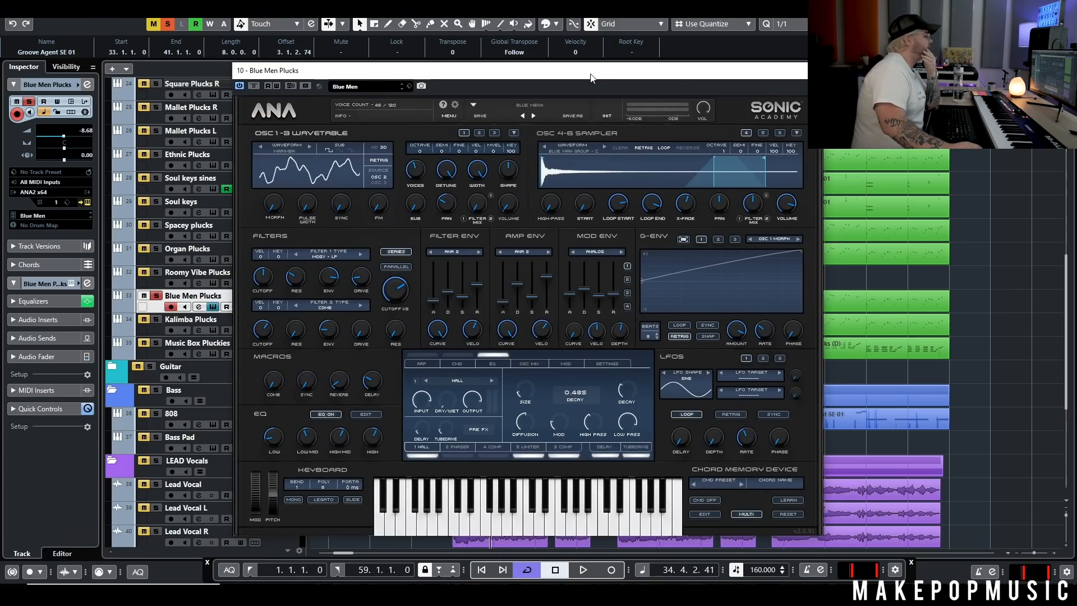
drag(591, 73, 582, 109)
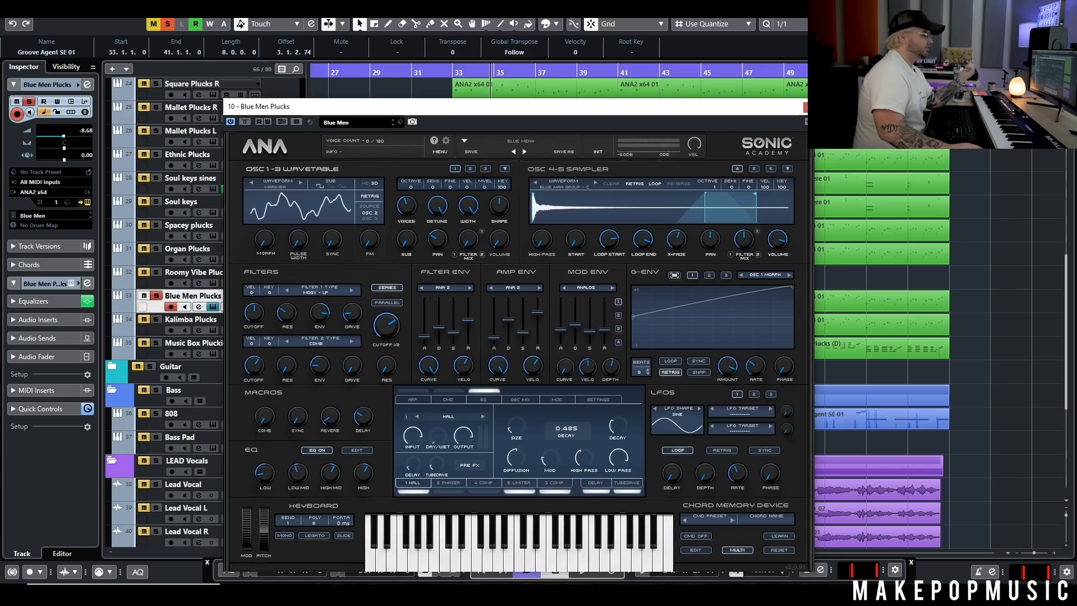
click(805, 107)
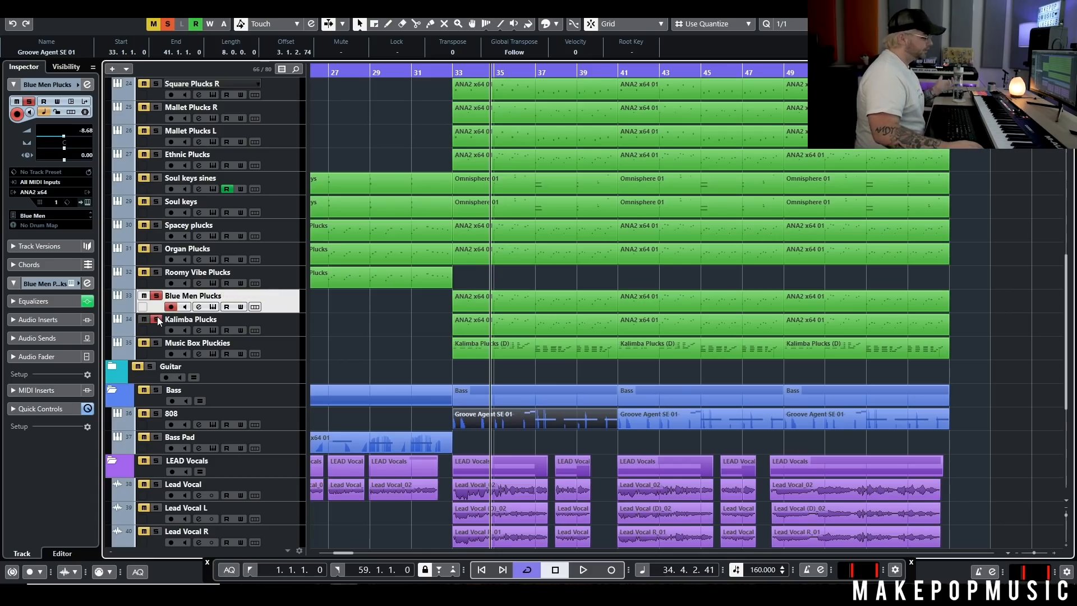
Step: Select and solo Kalimba Plucks, inspect its Rhumba Box - Main Omnisphere patch during playback, and add Blue Men Plucks to the solo
click(259, 318)
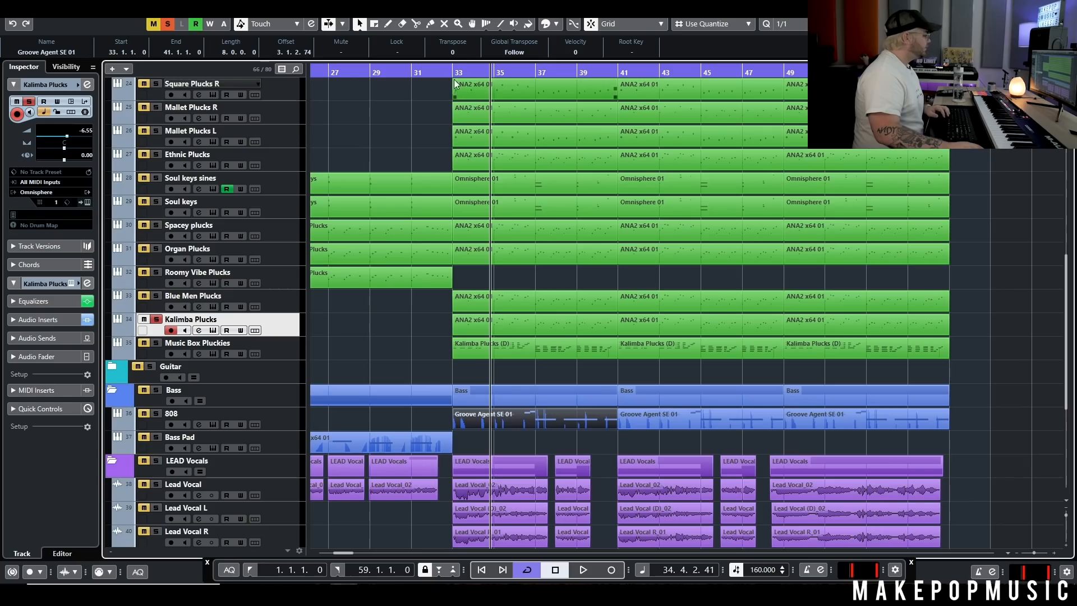
click(212, 330)
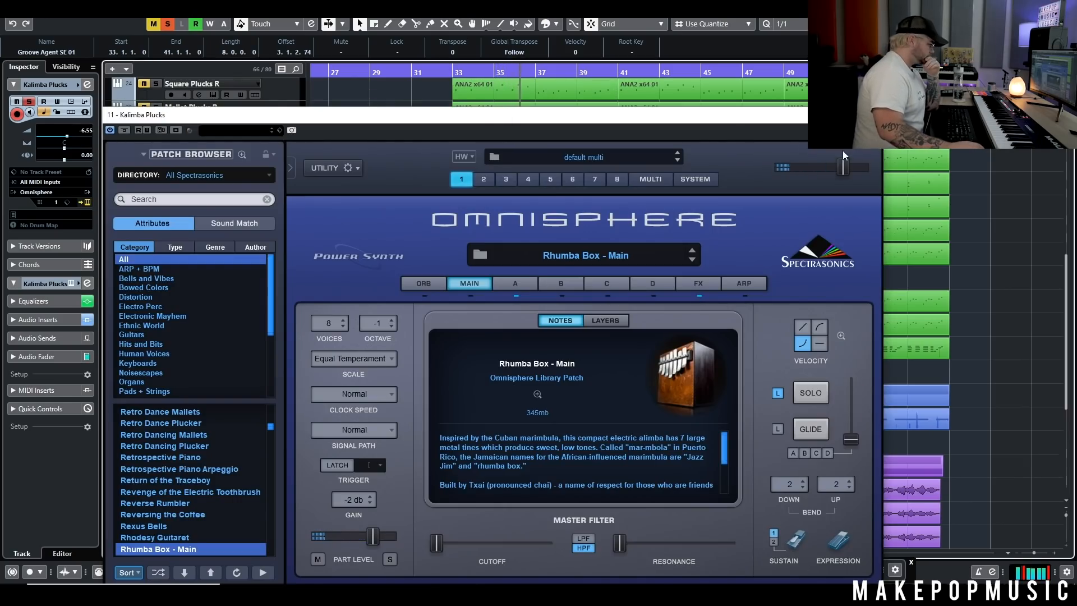
drag(844, 115, 837, 123)
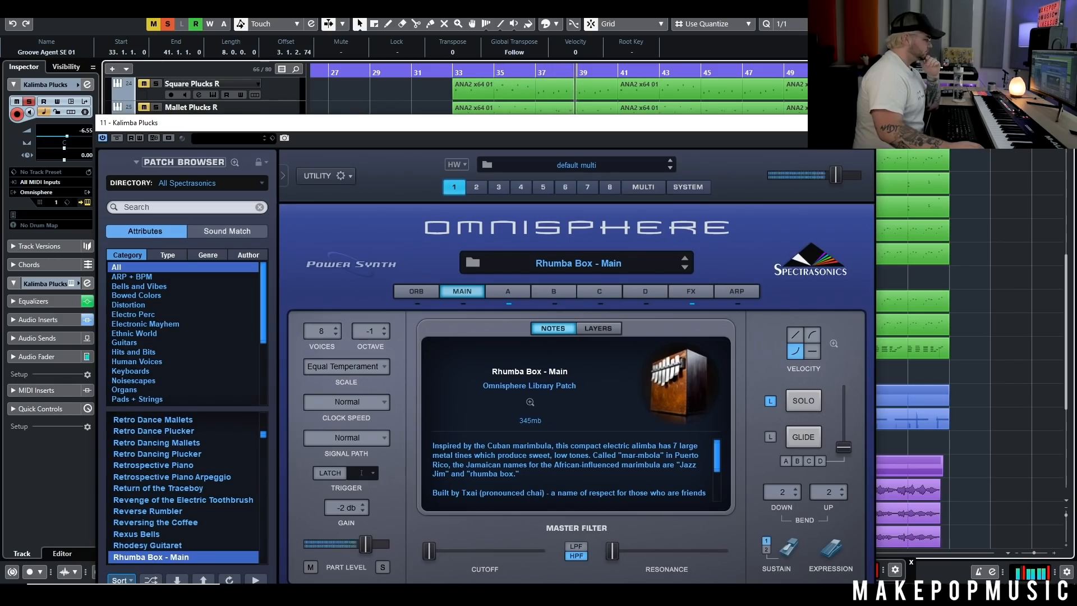
key(space)
click(862, 123)
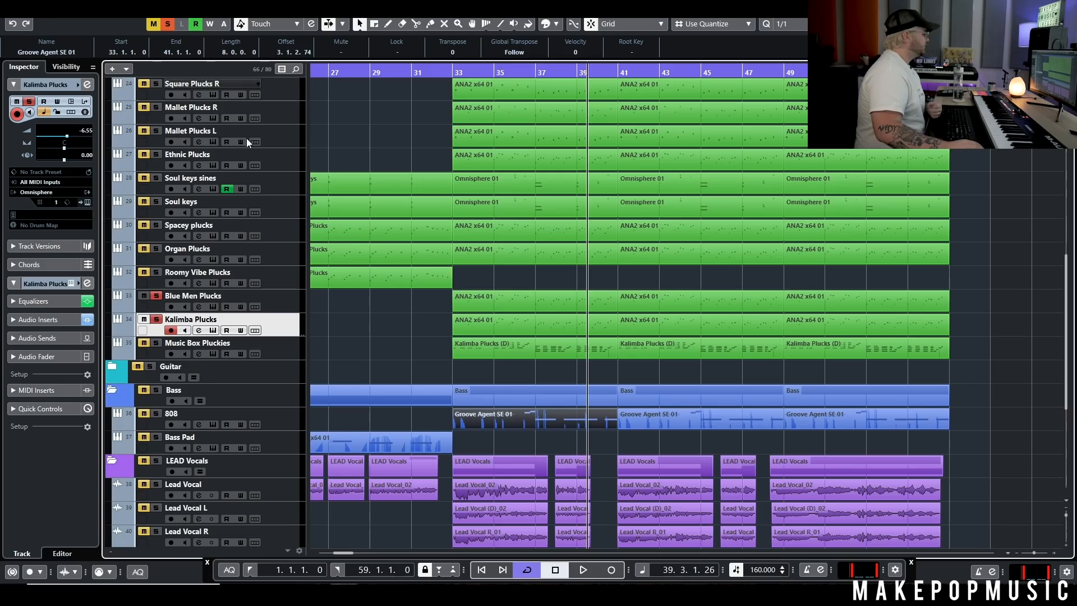
Step: Clear all solos and play the layered synths together from around bar 33, leaving Music Box Pluckies muted
click(168, 25)
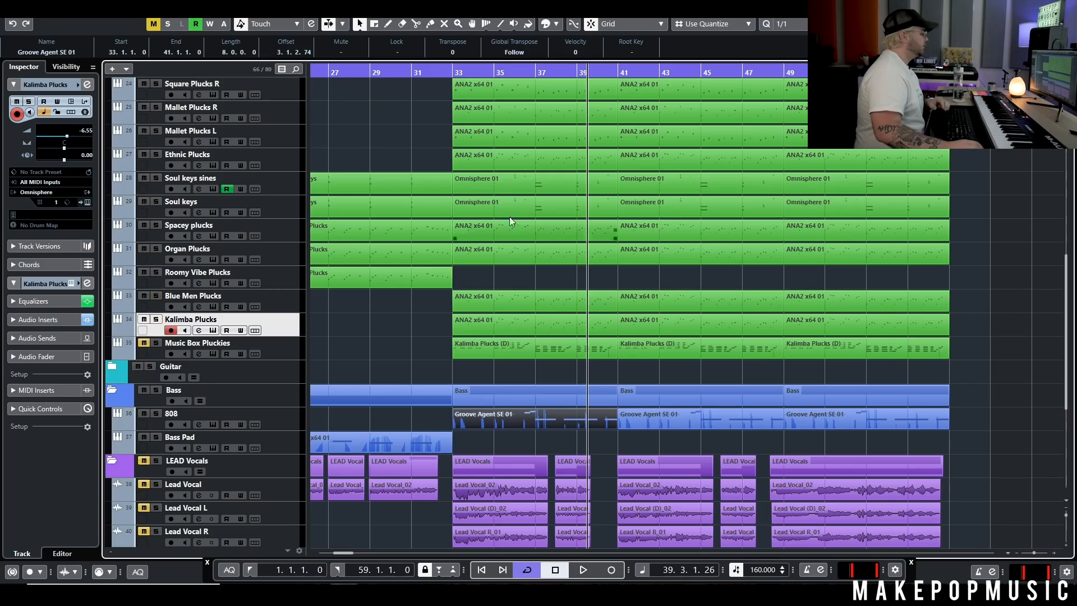
scroll(511, 221, up, 4)
click(441, 71)
key(space)
scroll(553, 169, down, 4)
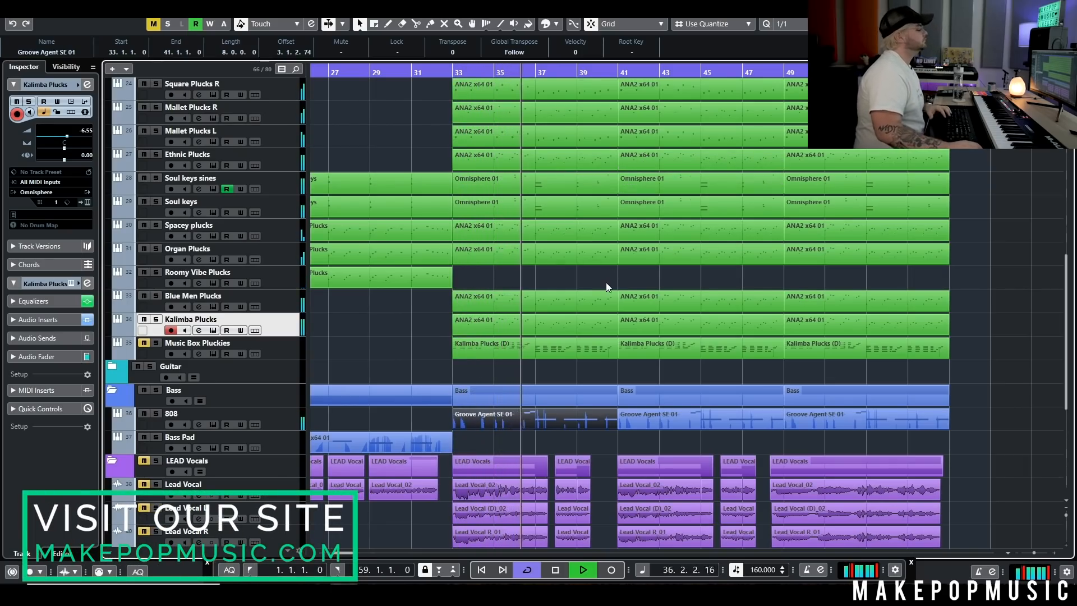
key(space)
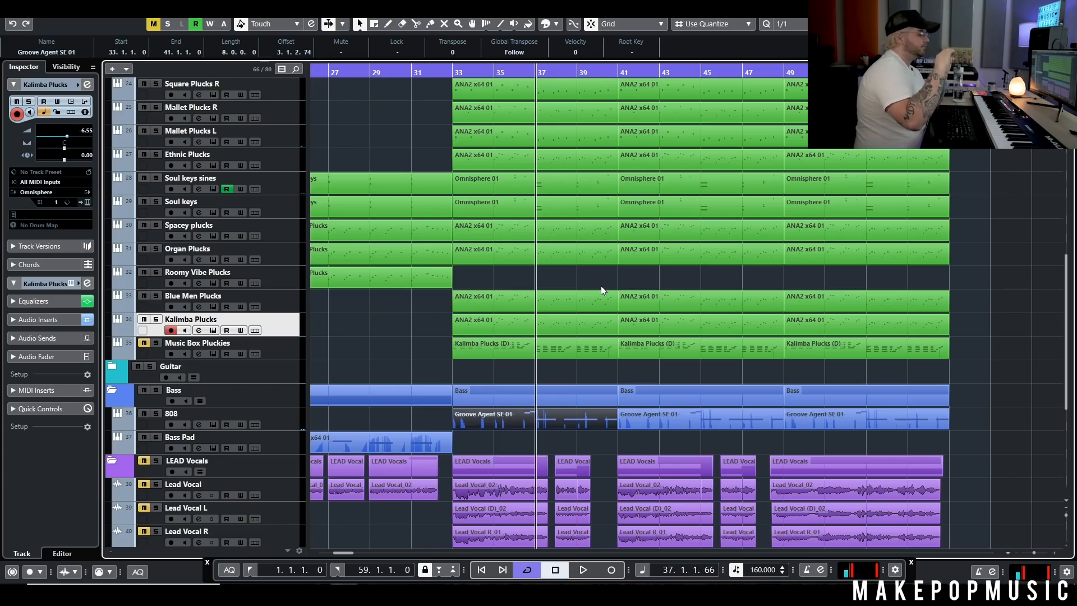
Step: Solo Music Box Pluckies, play it from bar 33 and inspect its Scissors Pan patch in Omnisphere
click(155, 343)
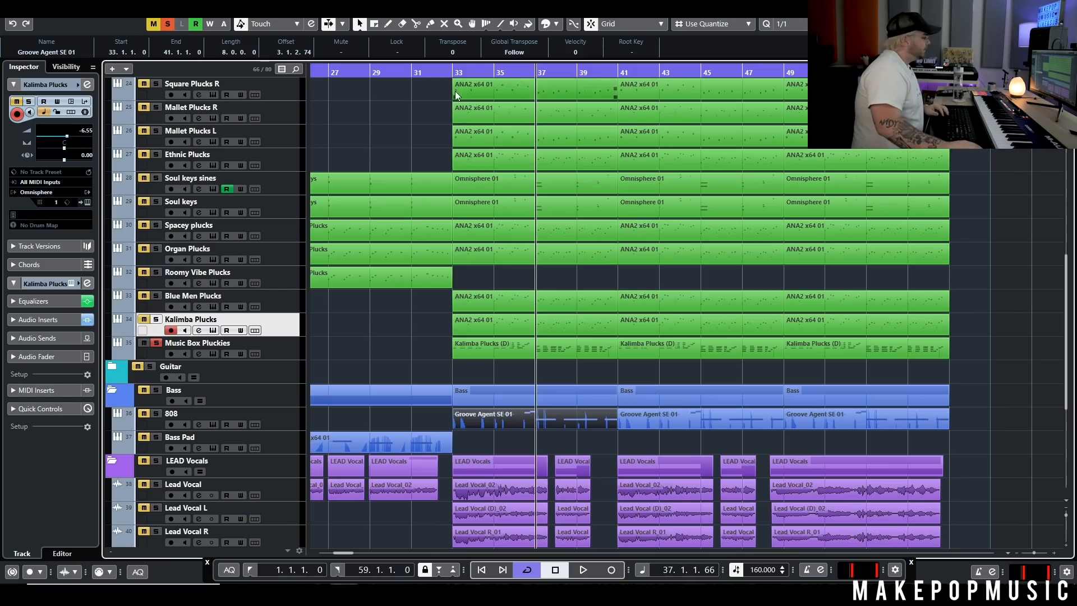
click(453, 72)
key(space)
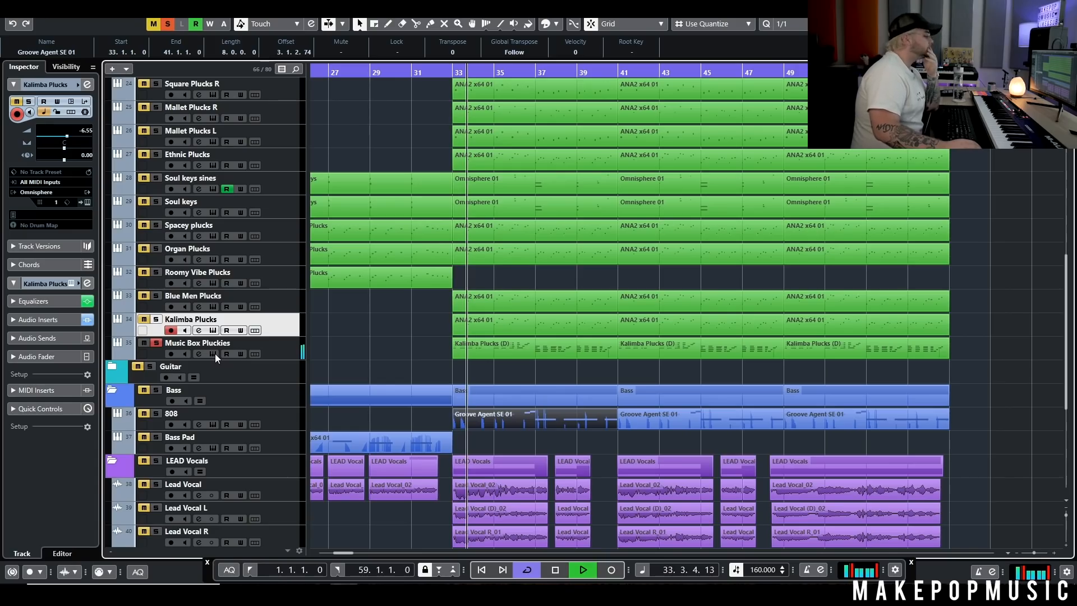
click(213, 353)
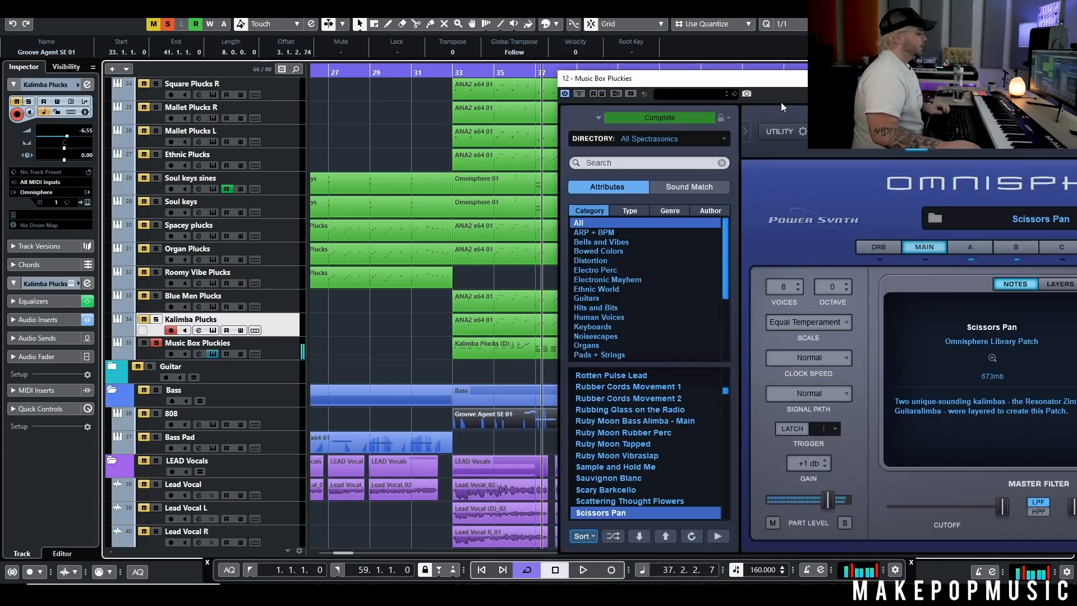
drag(778, 83, 380, 178)
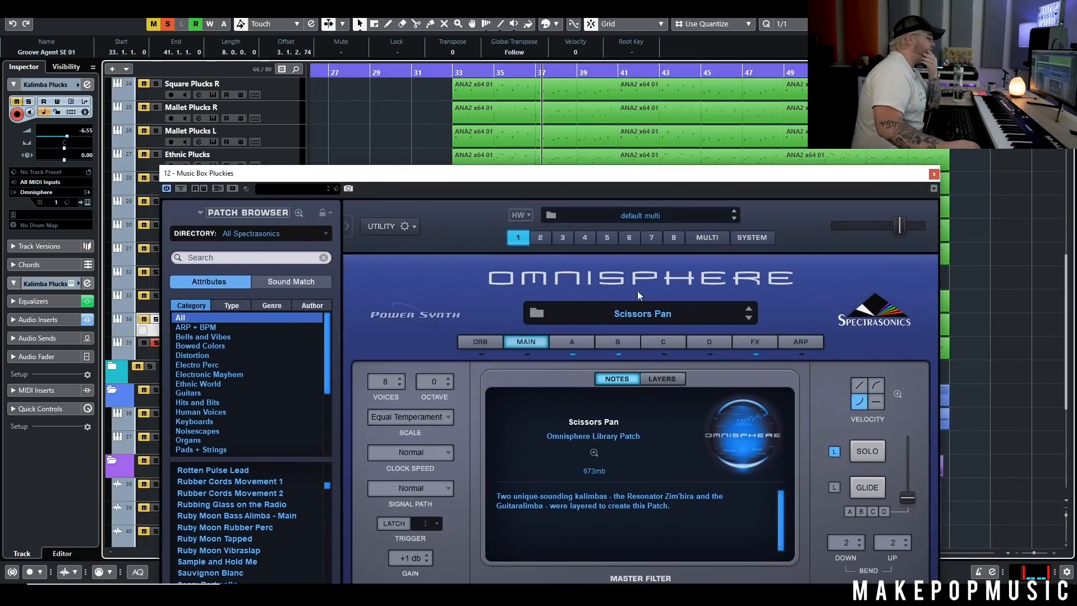
click(933, 174)
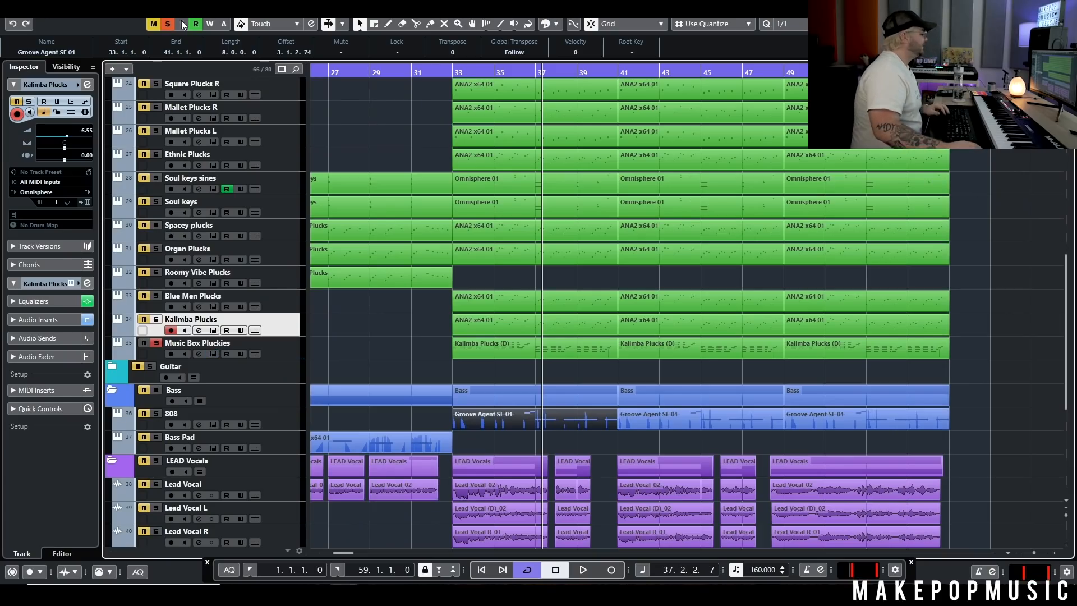
Step: Clear the solo, unmute Music Box Pluckies and play the full synth stack from around bar 33
click(166, 26)
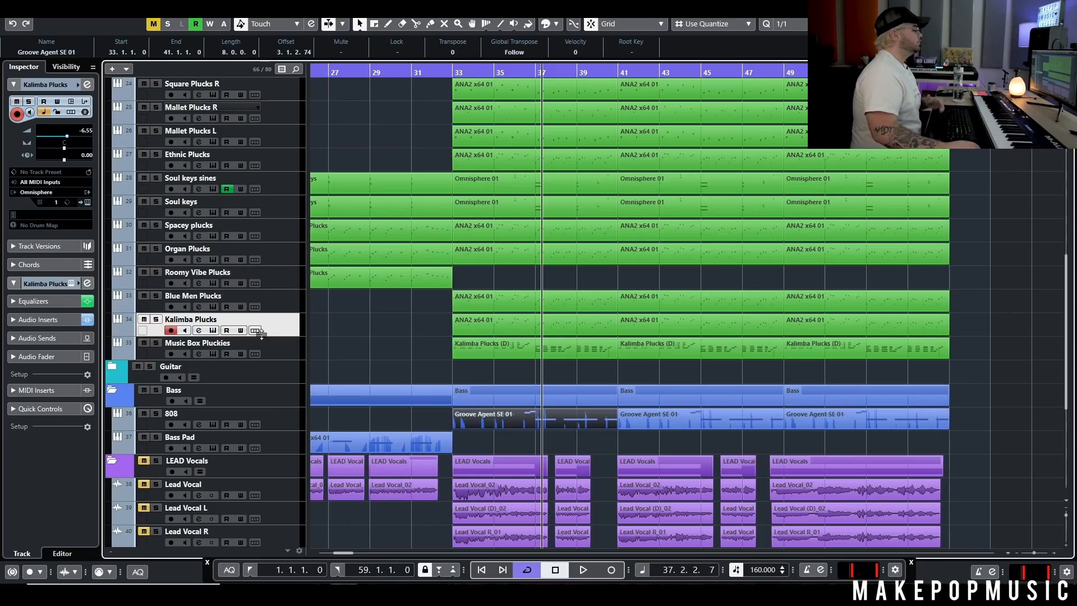
click(438, 74)
key(space)
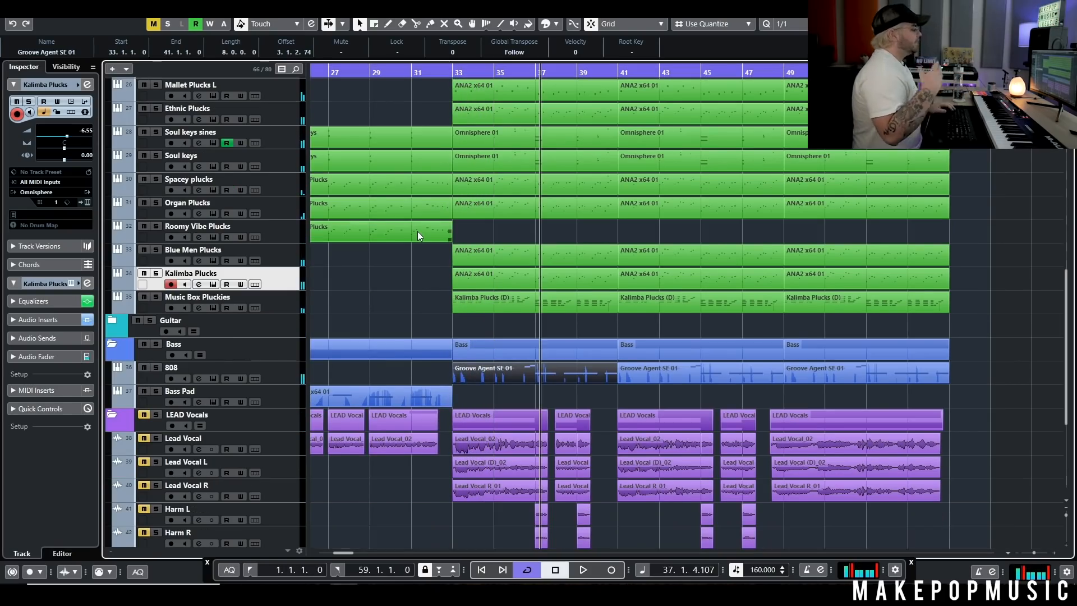
Step: Look over the earlier sections of the arrangement and play briefly from around bar 23
scroll(417, 231, left, 10)
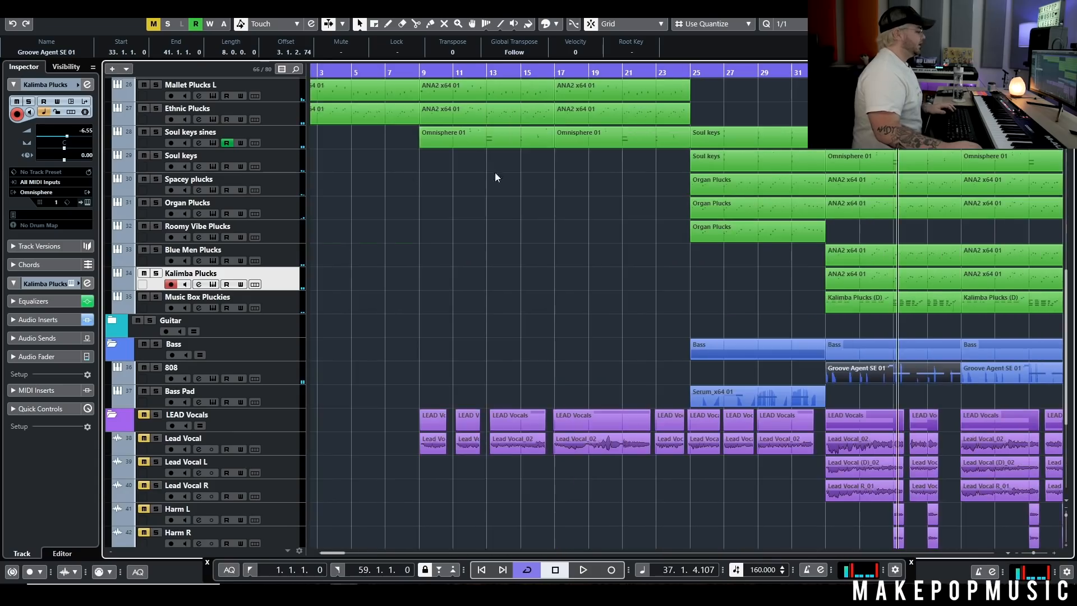
scroll(606, 168, down, 4)
scroll(583, 168, up, 4)
click(517, 71)
key(space)
key(space)
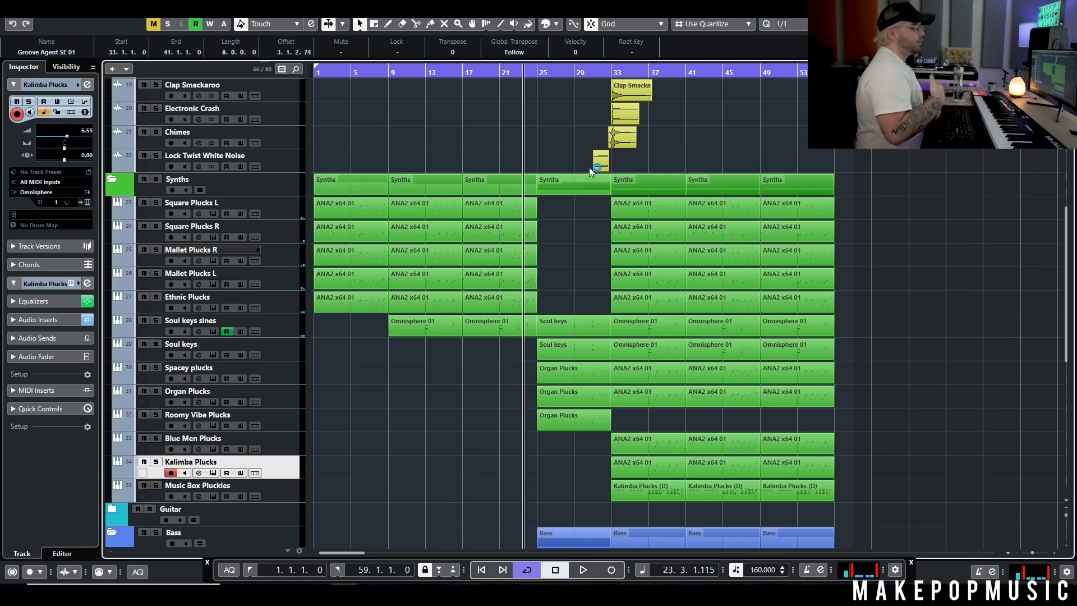
Step: Mute and select Roomy Vibe Plucks, and play the remaining layers from bar 25
key(h)
key(h)
key(h)
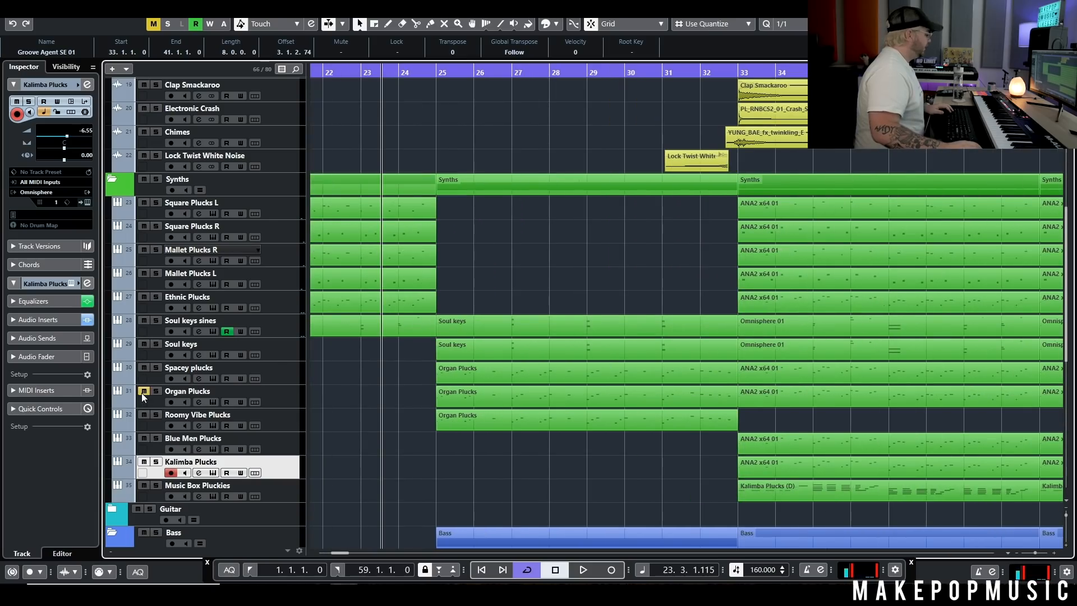
click(277, 420)
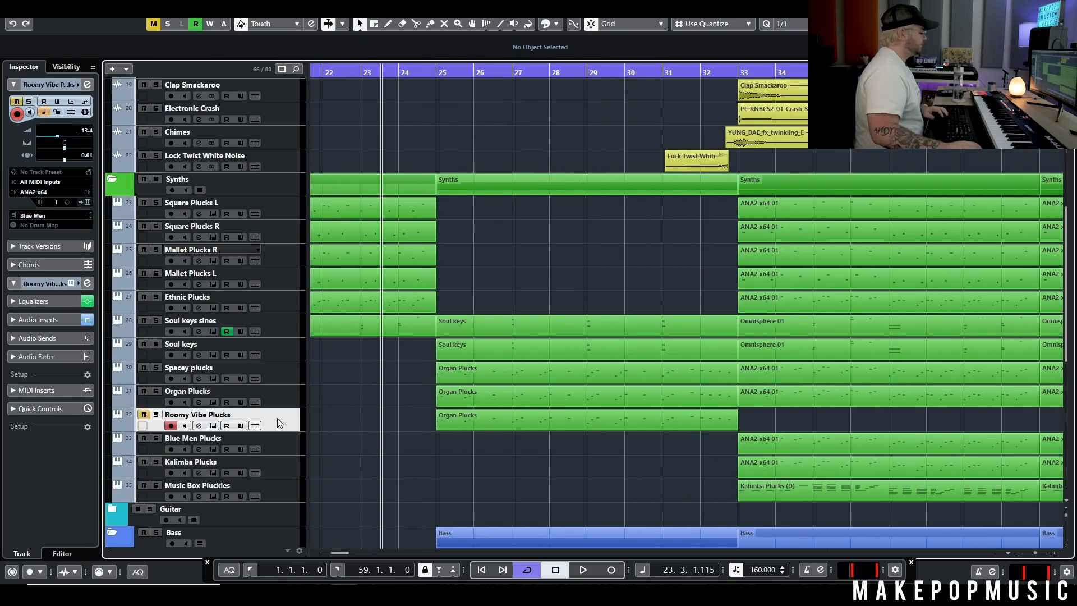
click(440, 90)
key(space)
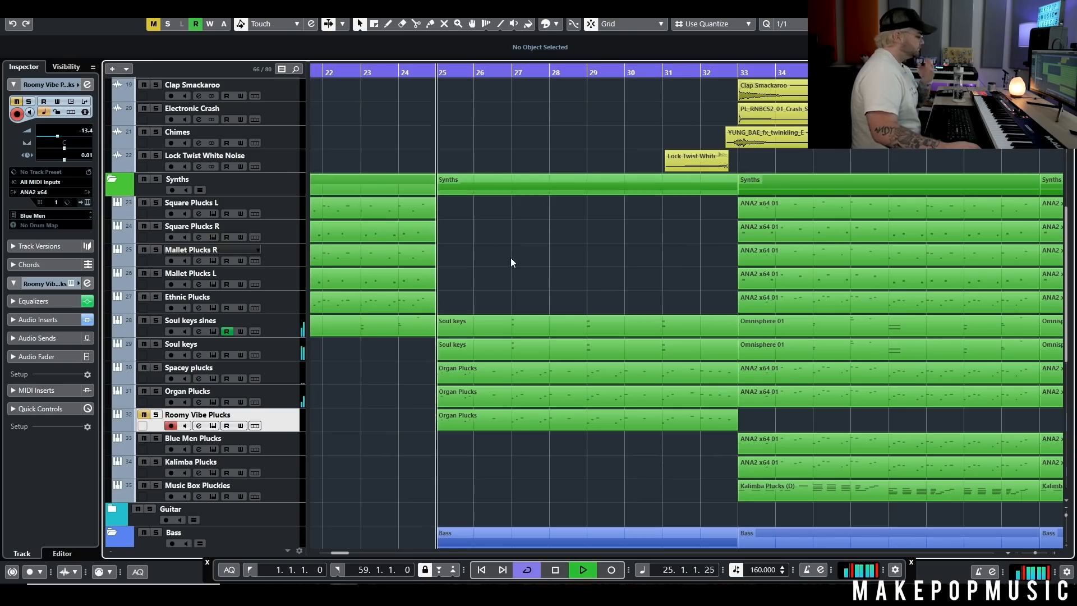
Step: Check the notes of the Spacey plucks part at bar 25 in the Key Editor, close it and stop playback
double_click(560, 371)
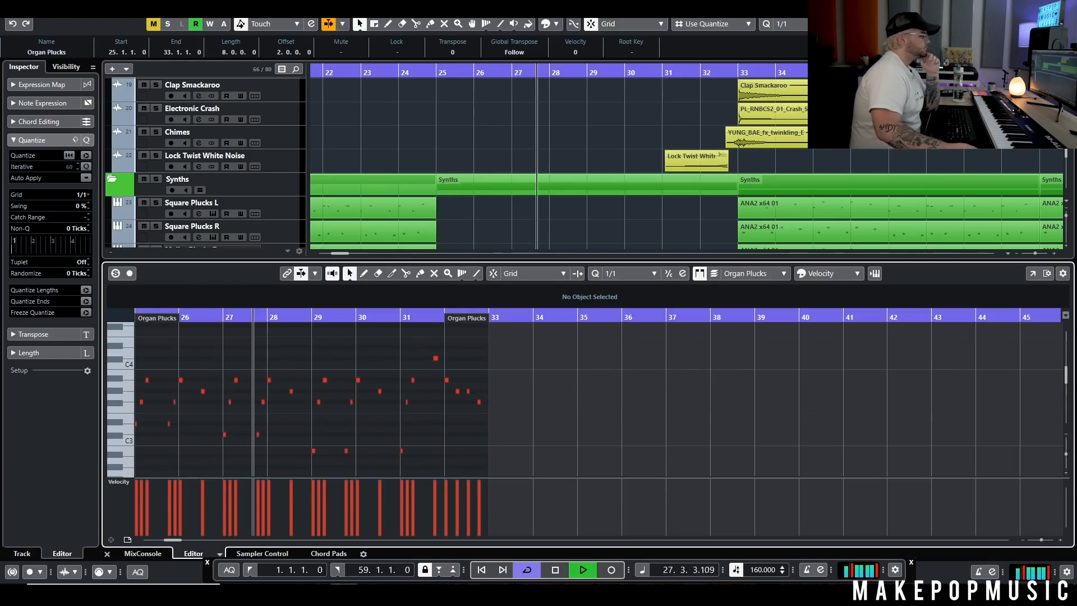
key(Return)
key(space)
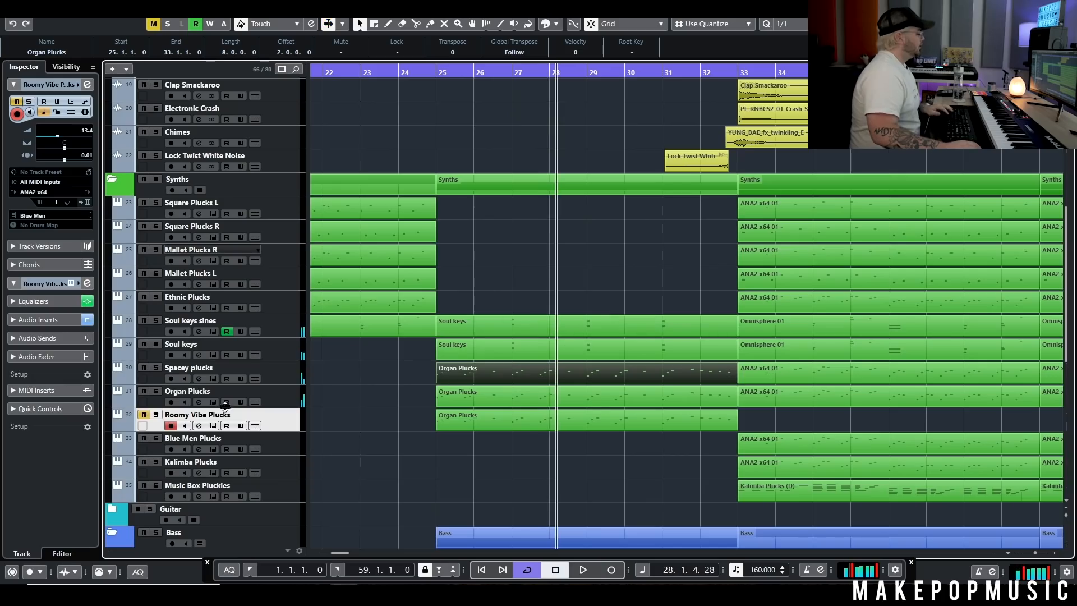
Step: Solo Roomy Vibe Plucks, open its channel settings and bypass the VerbSuite Classics, Kickstart and FabFilter Pro-Q 3 inserts
click(160, 415)
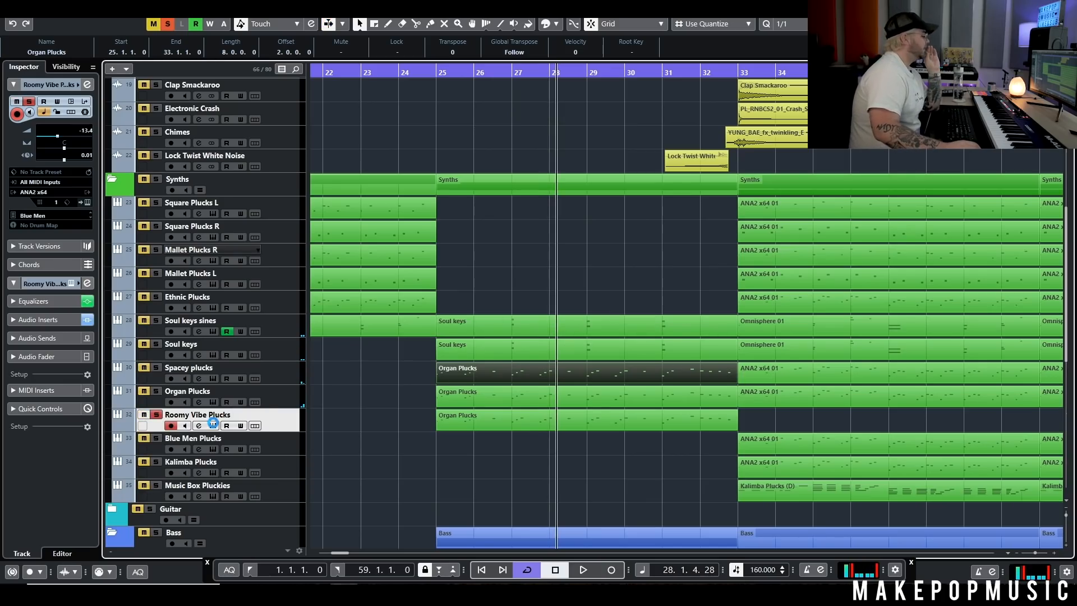
click(833, 297)
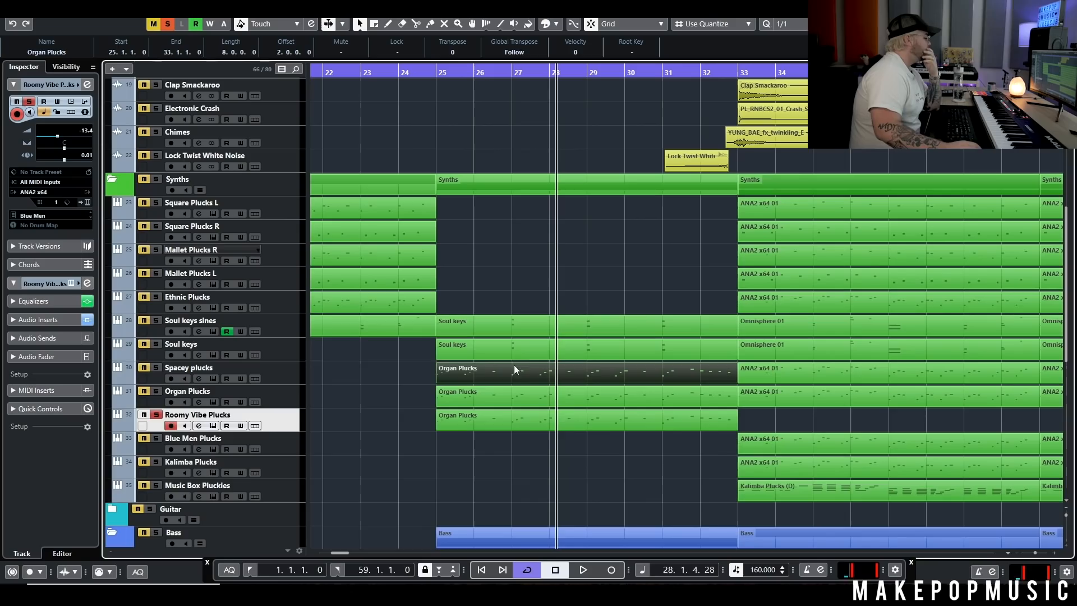
click(198, 426)
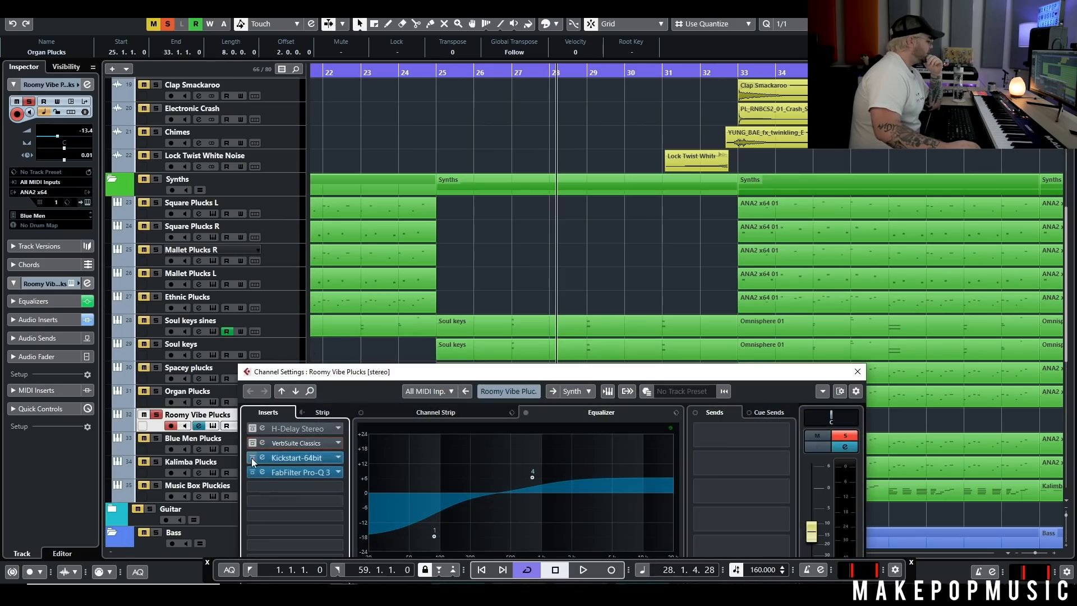
Step: Play Roomy Vibe Plucks from bar 25 and re-enable its VerbSuite Classics, Kickstart and FabFilter Pro-Q 3 inserts one by one
click(434, 75)
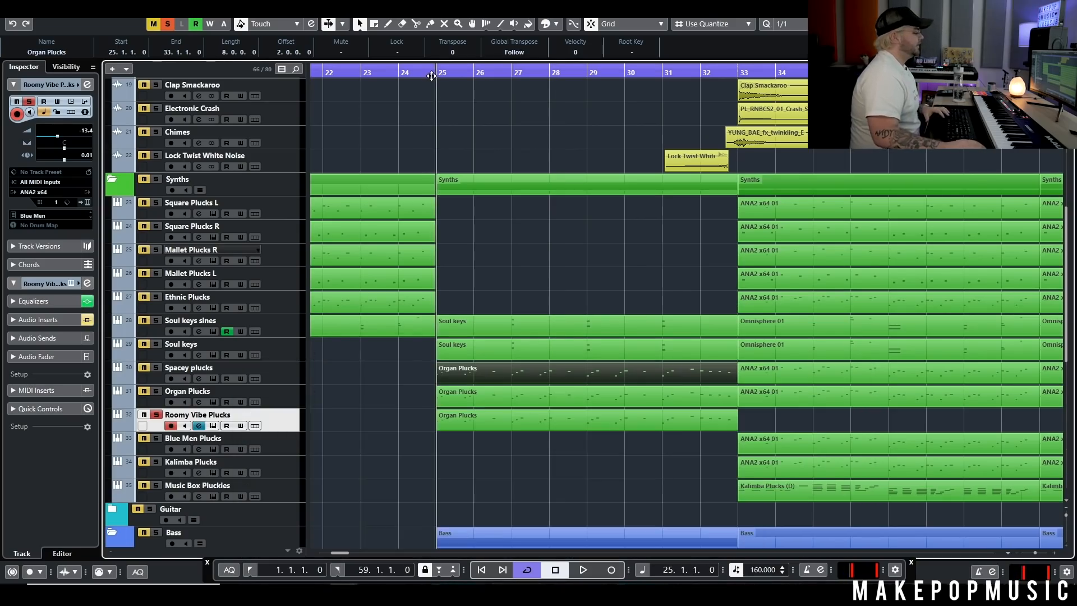
key(space)
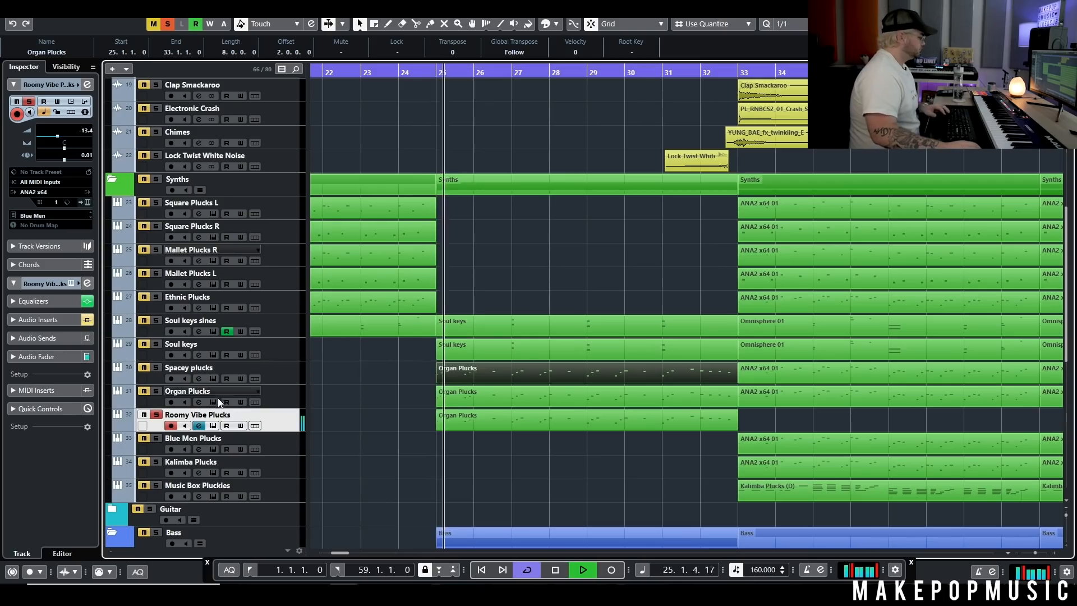
click(252, 444)
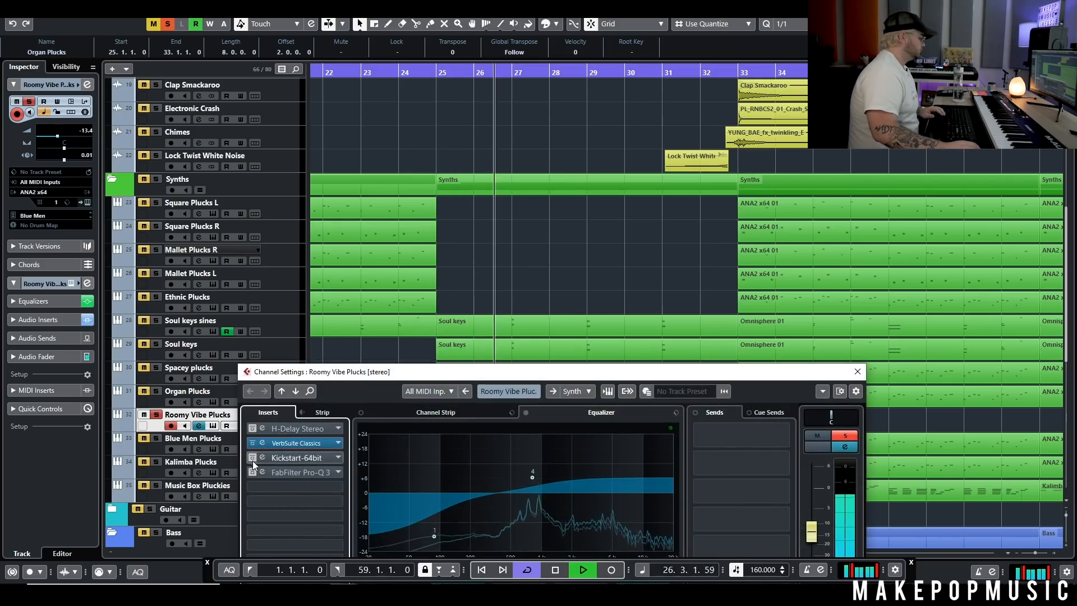
click(252, 459)
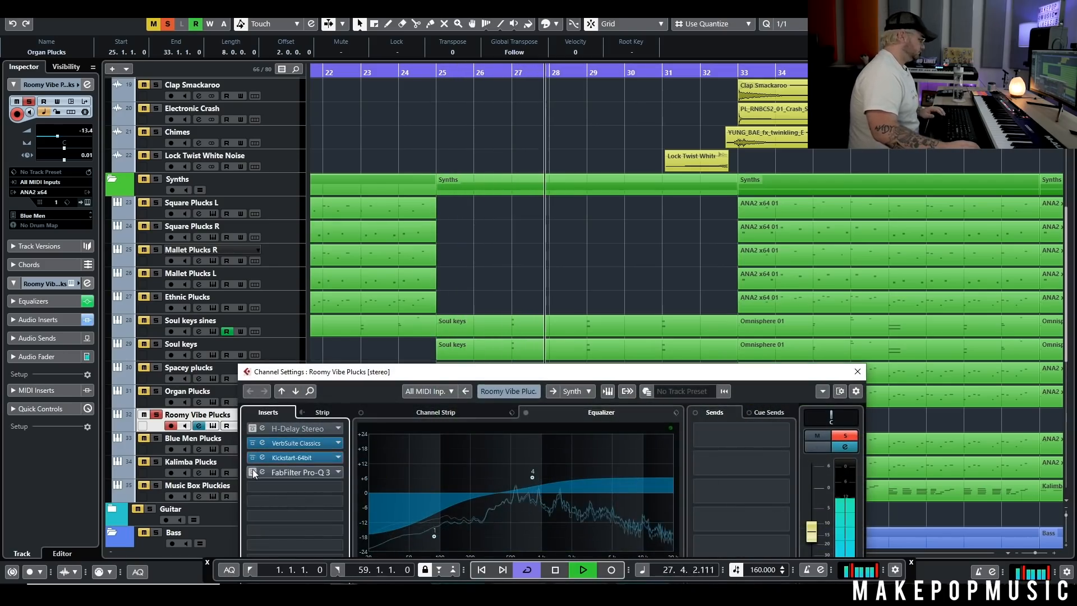
click(252, 471)
Step: Unsolo Roomy Vibe Plucks, listen to it with the other tracks and stop playback
click(156, 415)
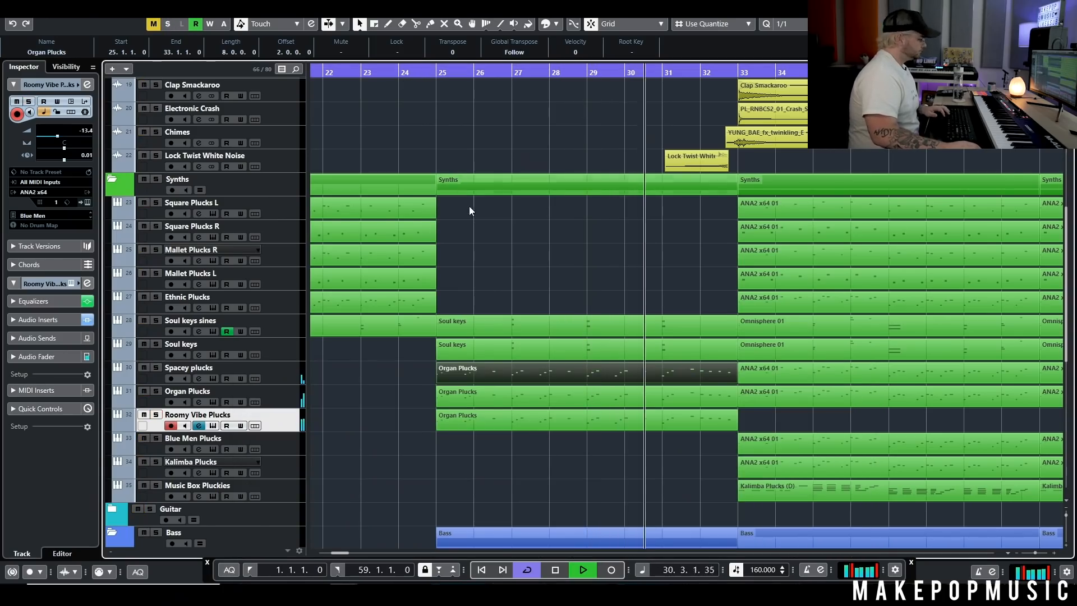
scroll(468, 207, down, 4)
key(space)
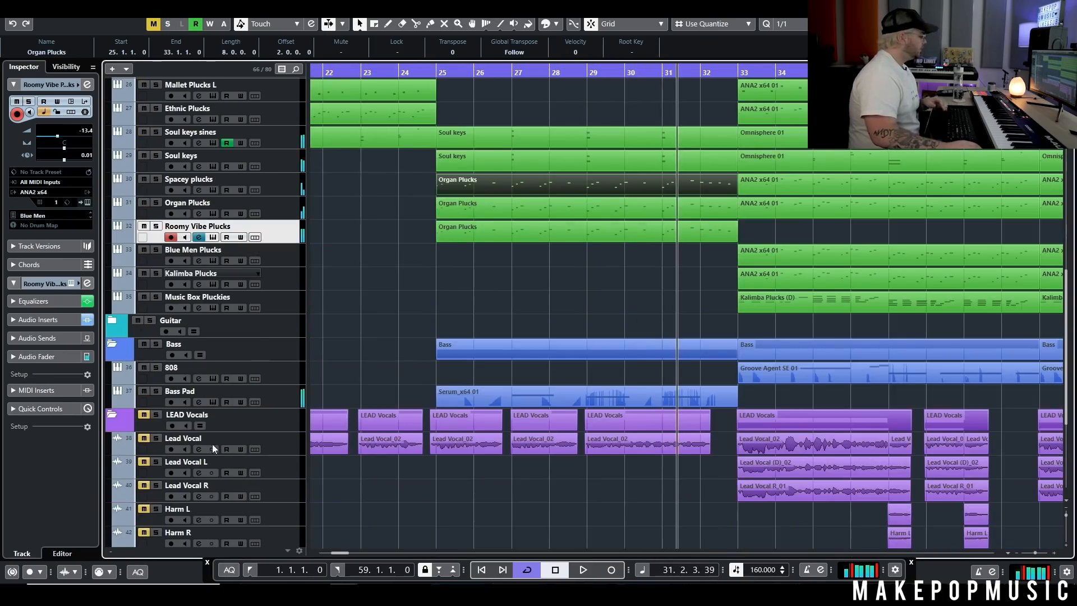
Step: Select the Bass Pad track and inspect its Bass - Formant Pad patch in Serum, then close the instrument window
click(198, 401)
click(208, 403)
click(213, 403)
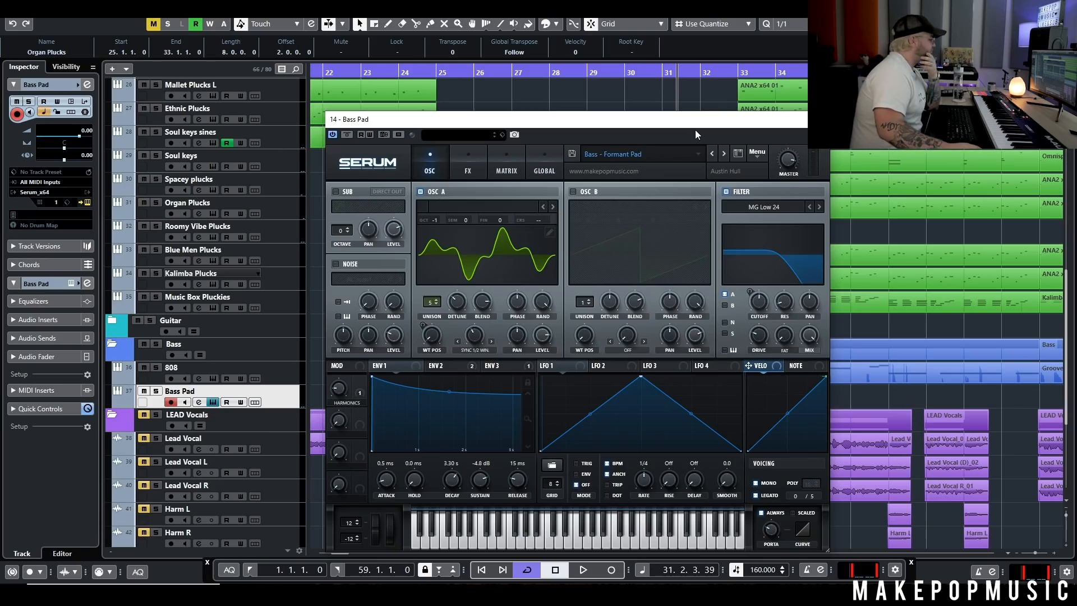
click(828, 119)
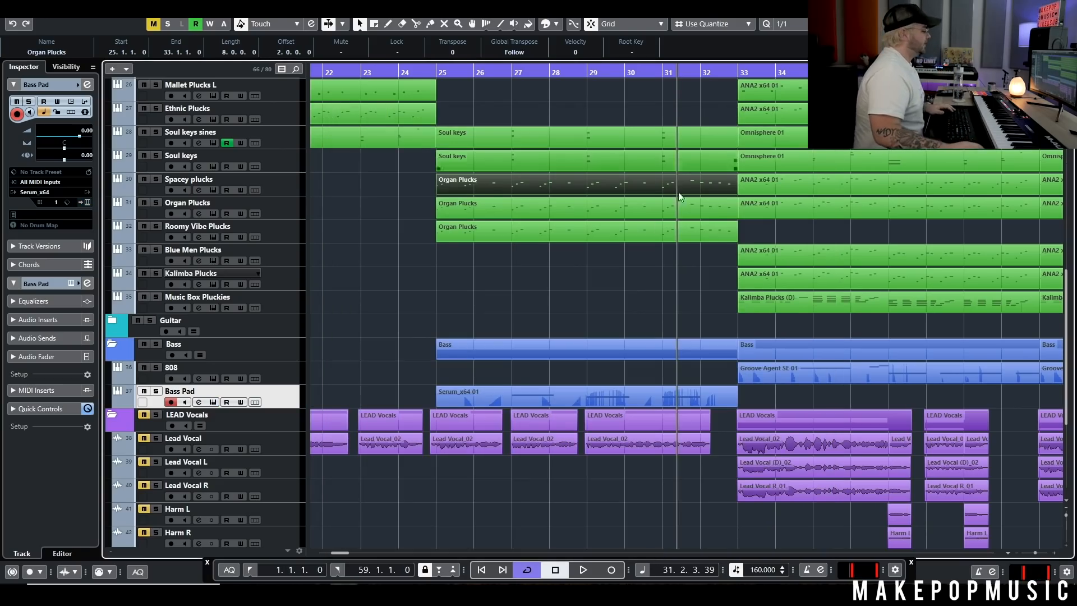
Step: Play the instrumental from bar 23 into the drop, reviewing the synth, bass and vocal tracks, and stop playback
key(g)
key(g)
click(527, 72)
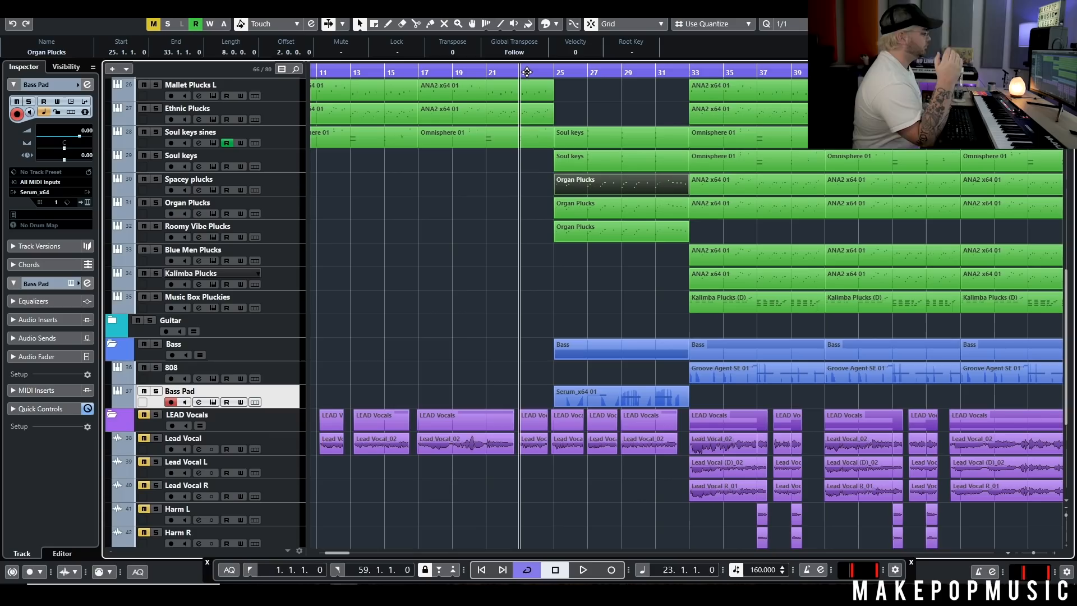
key(space)
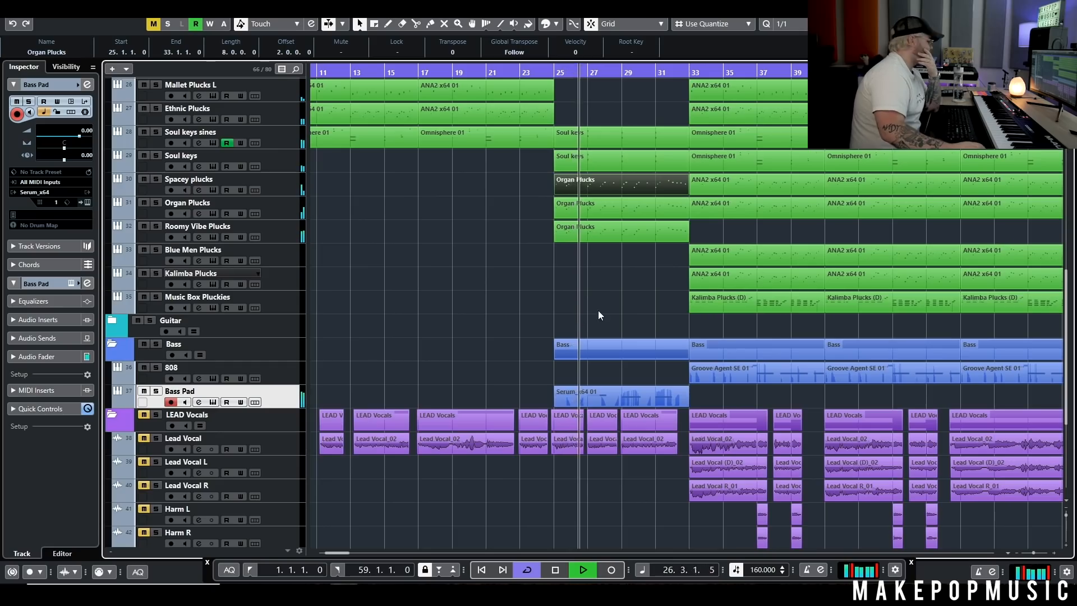
scroll(598, 314, up, 10)
scroll(610, 287, down, 6)
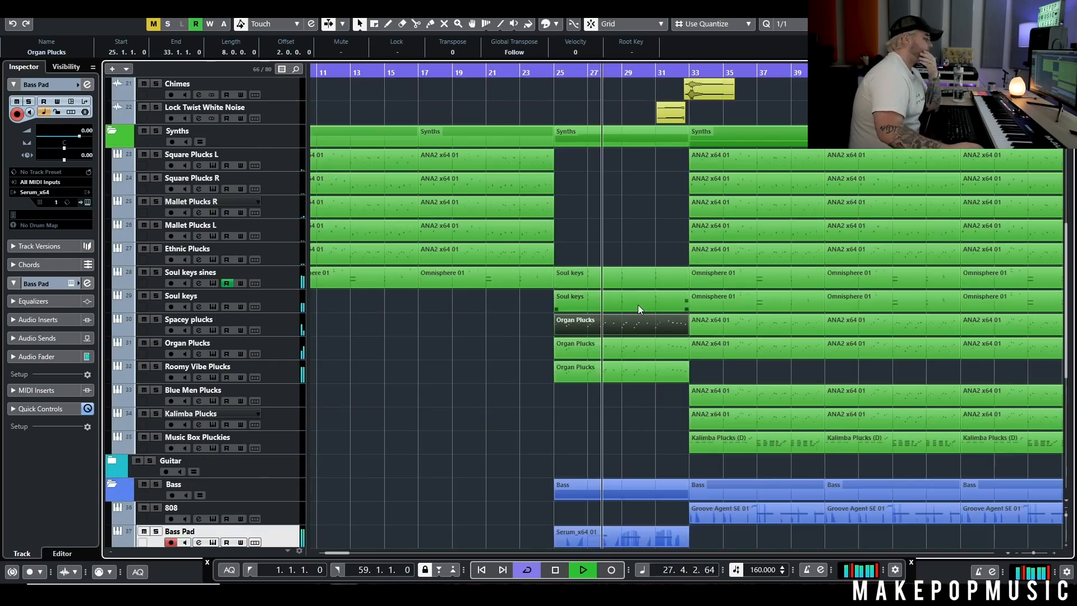
scroll(638, 305, down, 6)
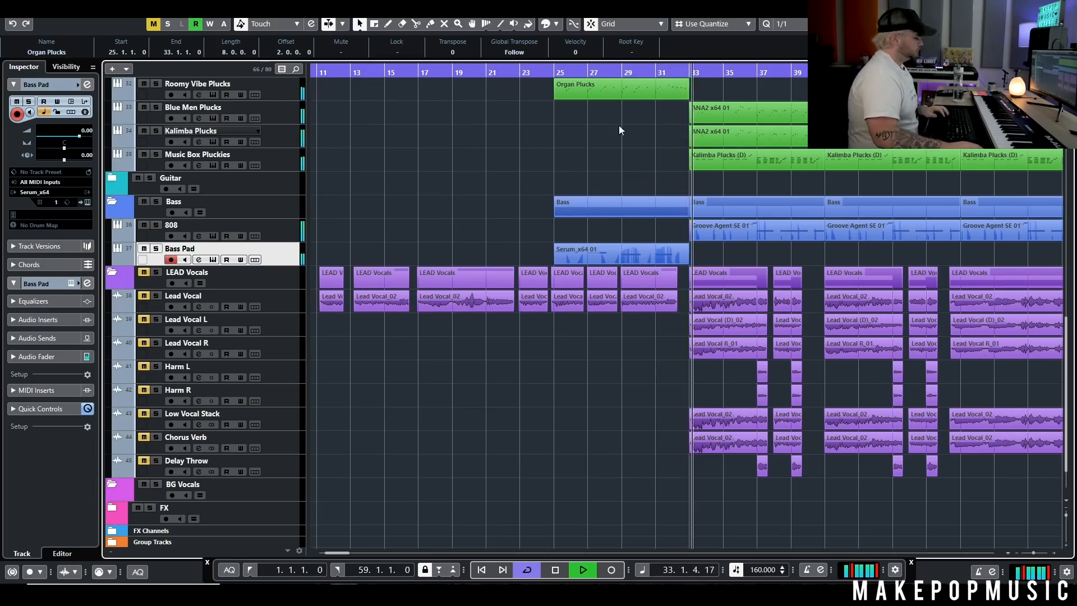
key(space)
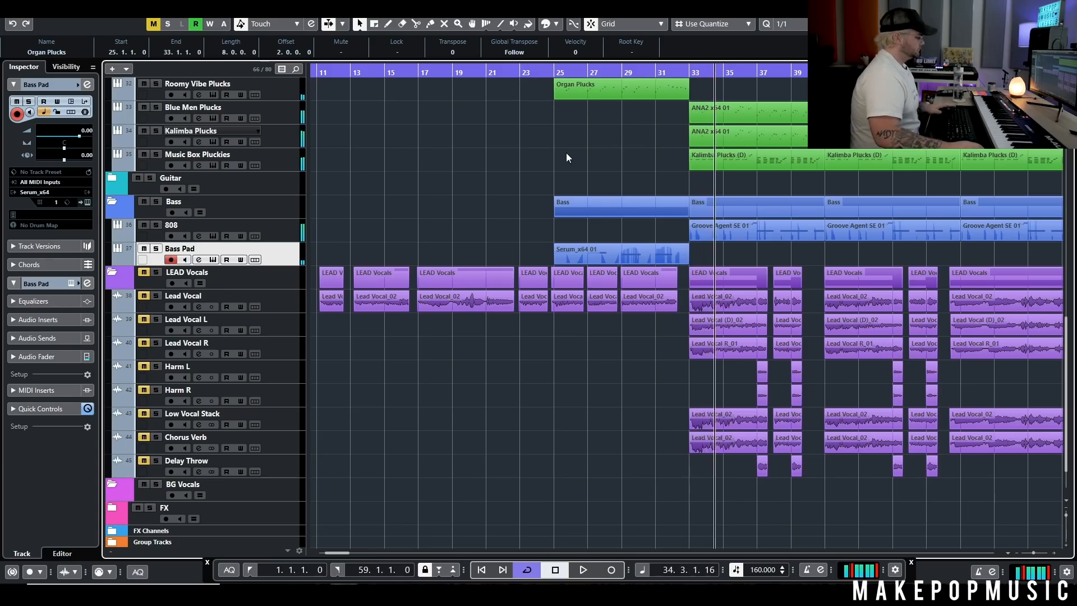
Step: Unmute the LEAD Vocals folder and clear the event selection in the arrangement
key(g)
key(g)
key(g)
click(144, 272)
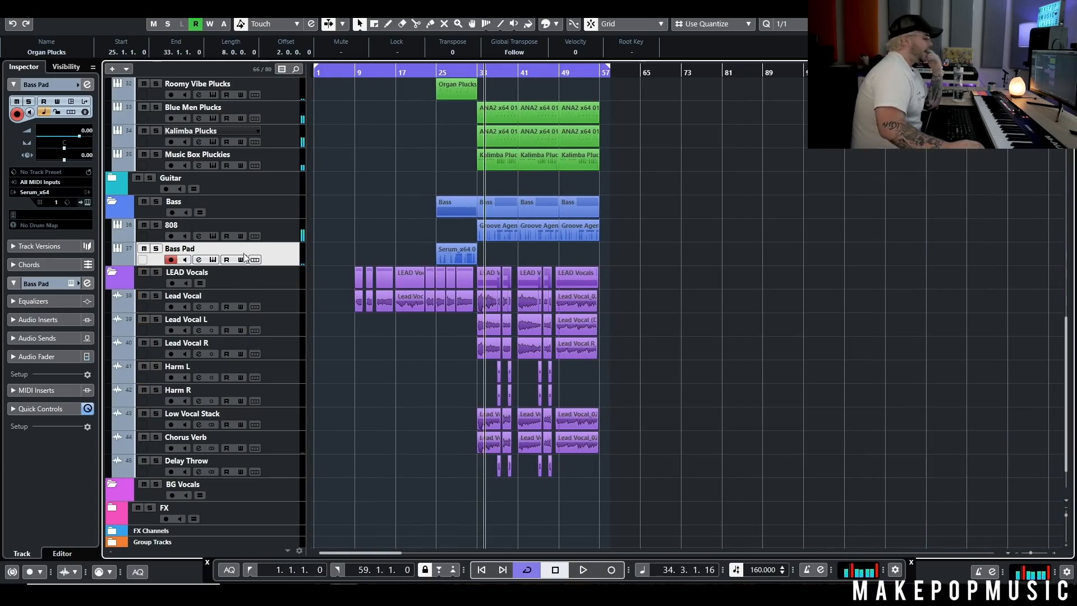
click(372, 221)
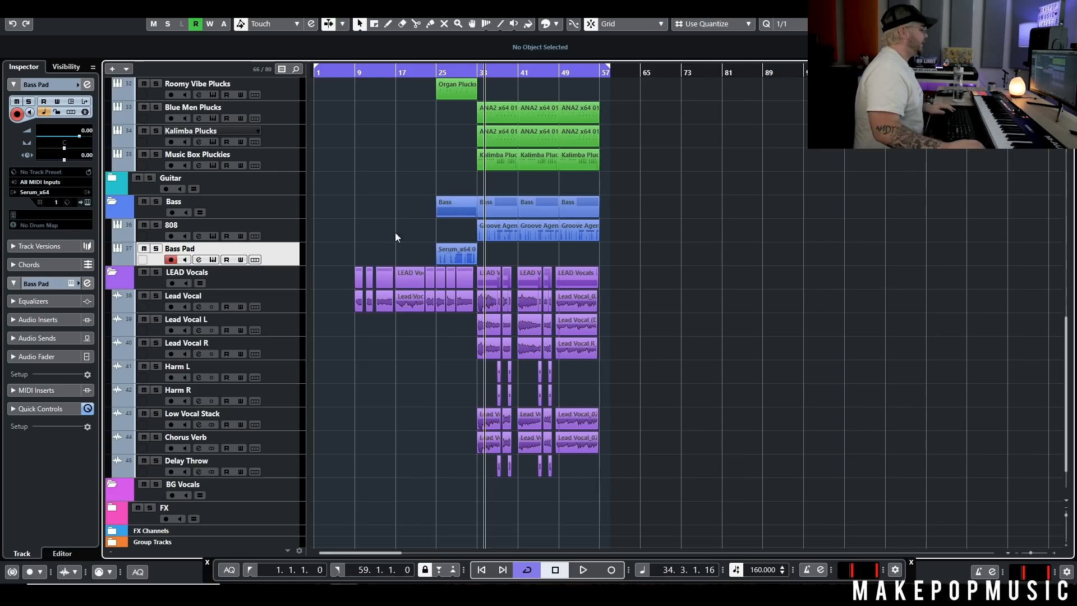
scroll(392, 231, up, 5)
scroll(372, 234, left, 5)
click(511, 77)
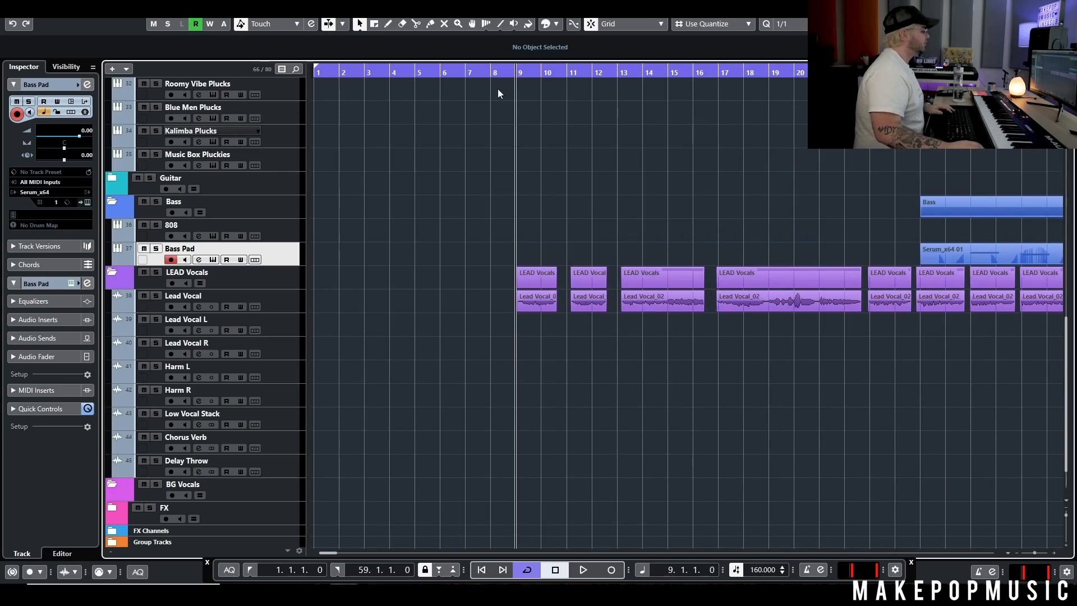
click(199, 306)
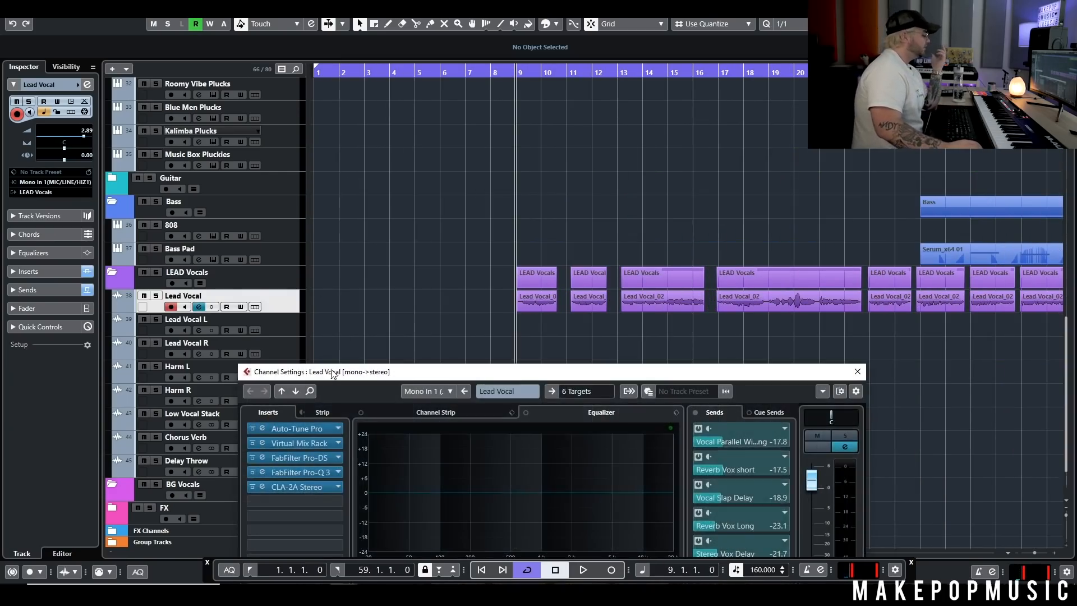
click(331, 344)
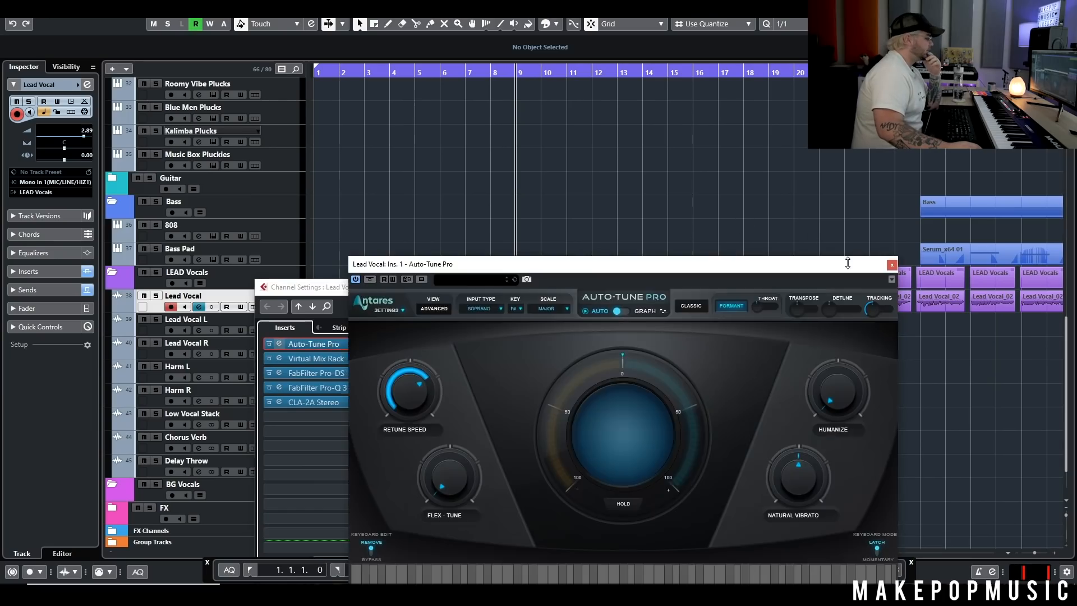
click(891, 270)
click(329, 360)
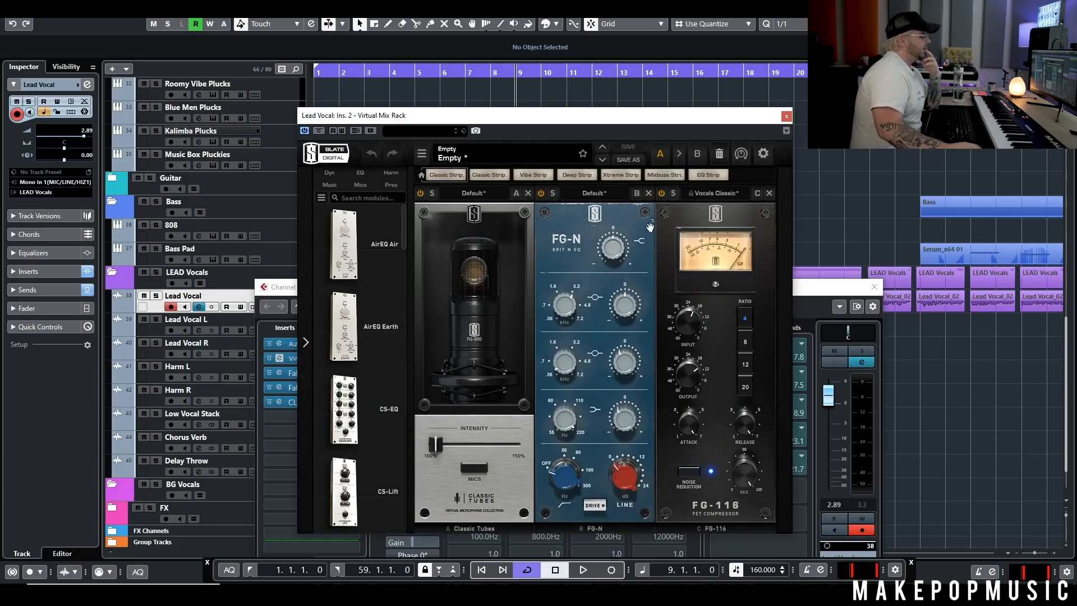
click(786, 115)
Step: Inspect Lead Vocal's FabFilter Pro-DS, FabFilter Pro-Q 3 and CLA-2A Stereo inserts, then close its channel settings
click(334, 373)
click(391, 110)
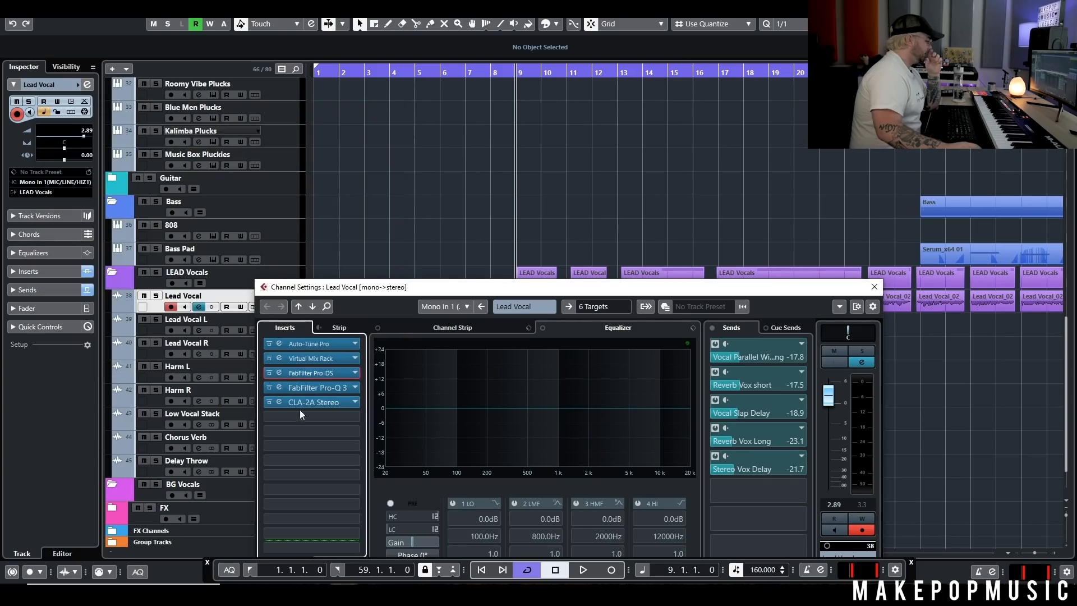
click(307, 386)
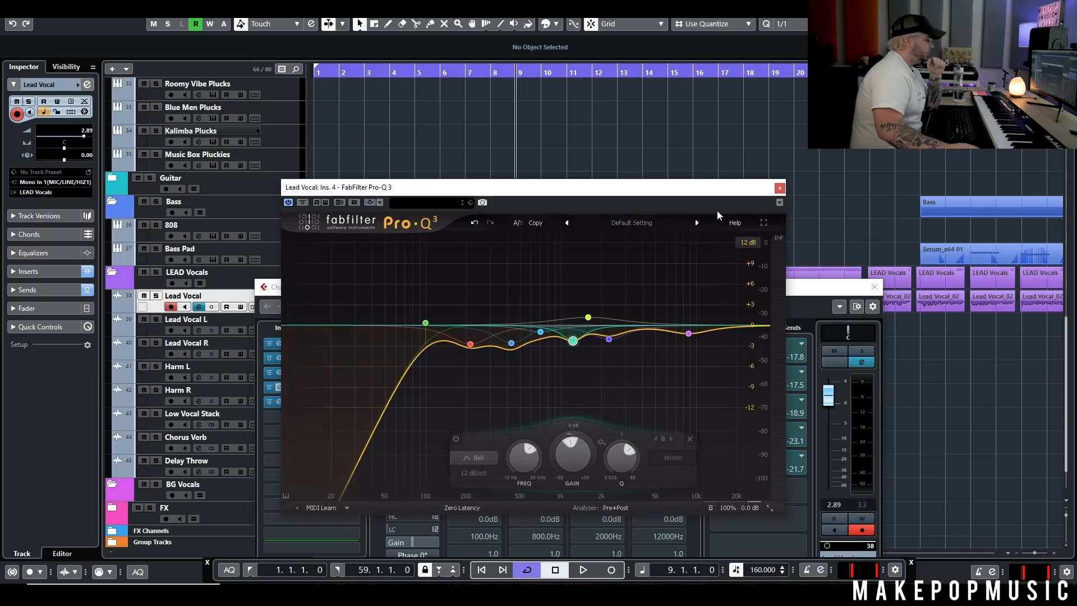
click(779, 188)
click(320, 402)
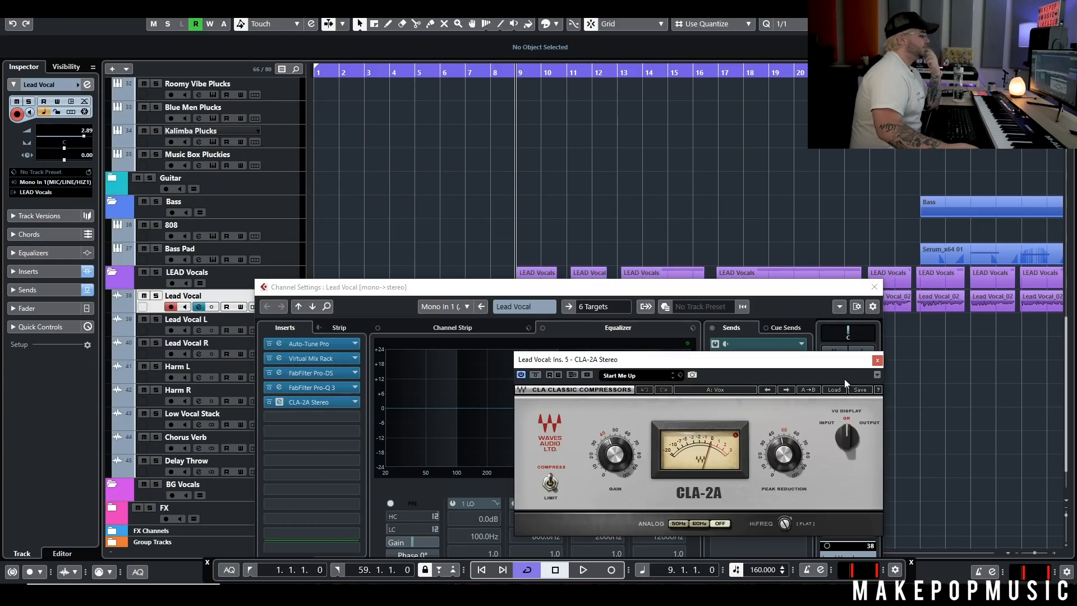
click(877, 359)
drag(779, 292, 560, 185)
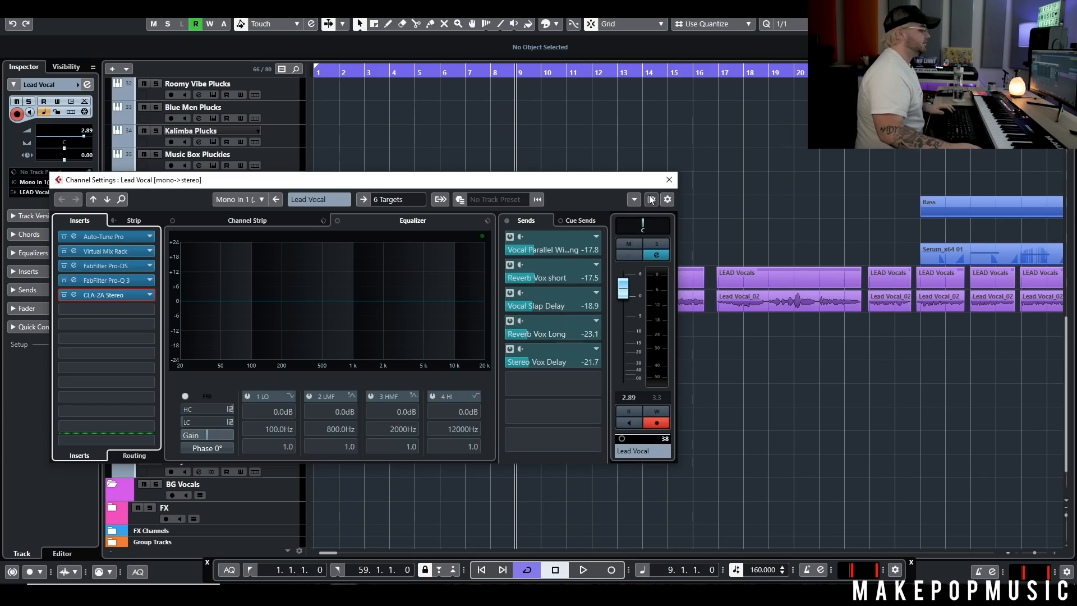
click(669, 180)
Step: Play the verse with the lead vocal from about bar 8 and stop playback
key(g)
key(g)
key(g)
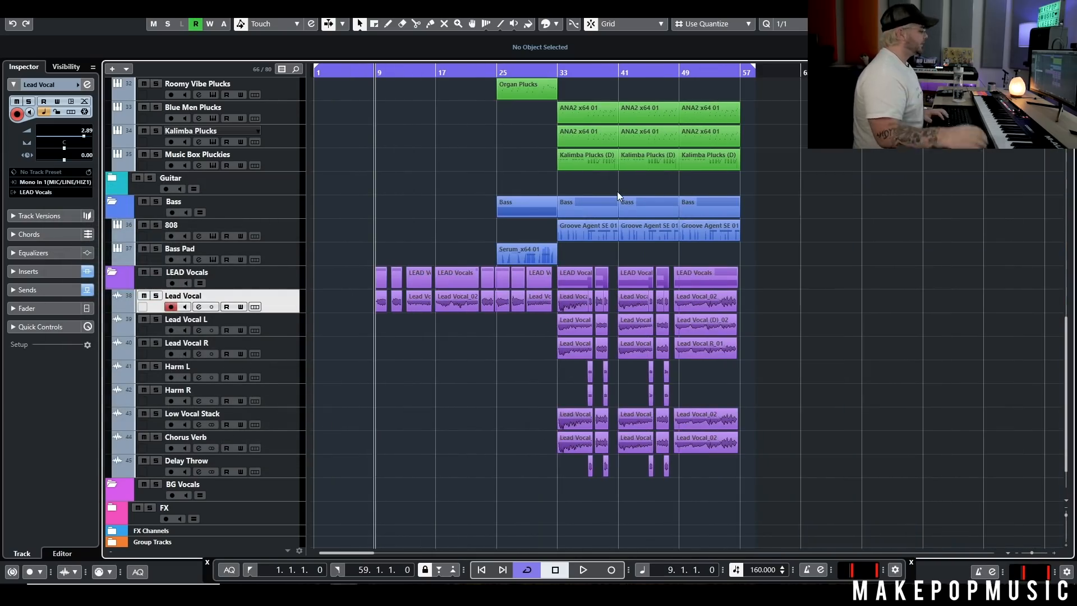
click(367, 73)
key(space)
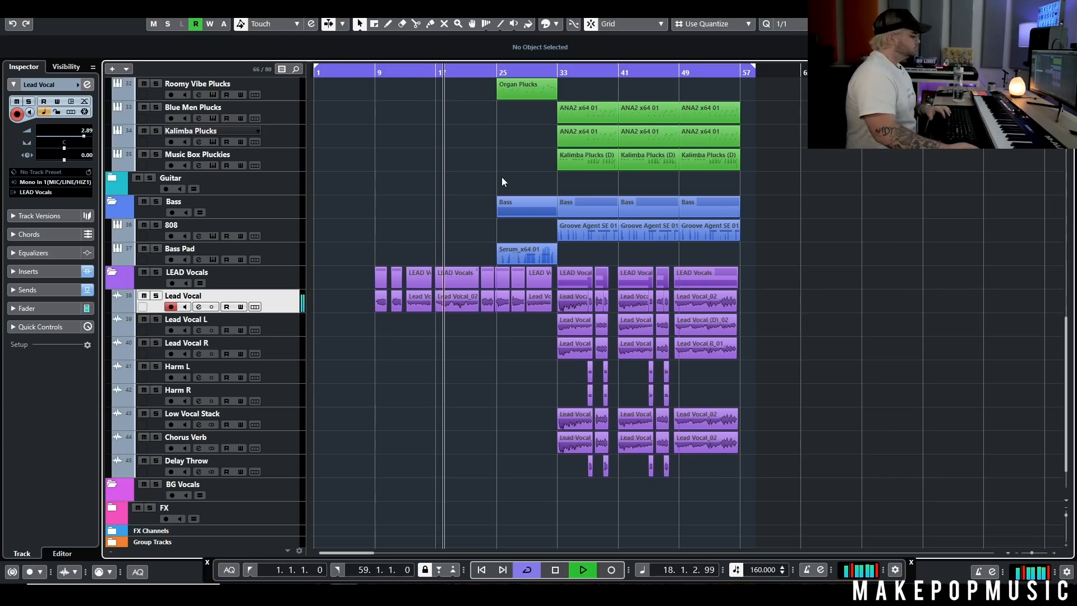
key(space)
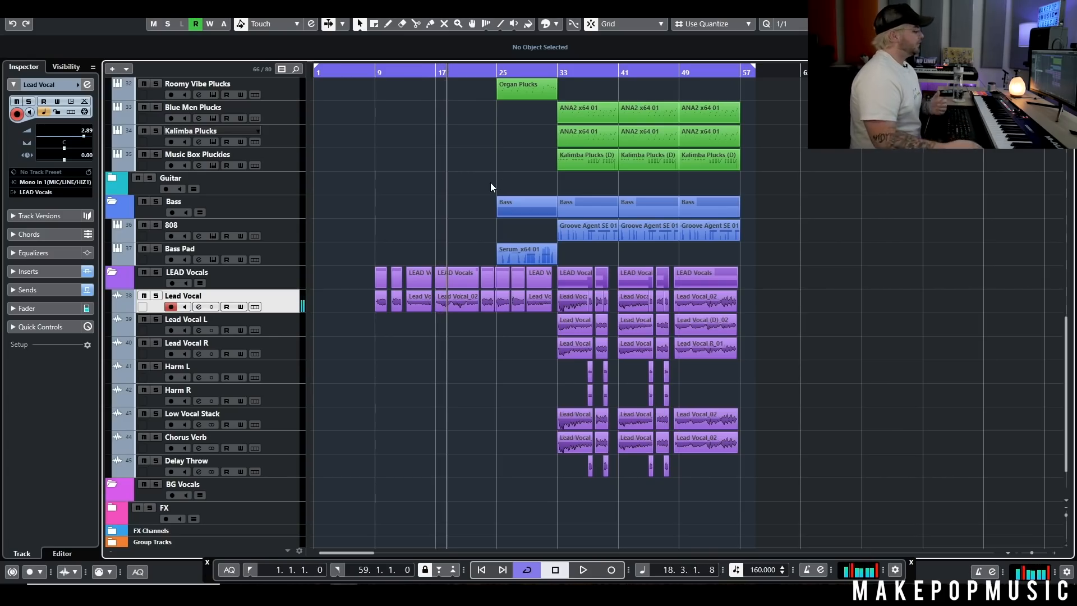
Step: Solo Lead Vocal L and Lead Vocal R, play them from bar 33 and add the main Lead Vocal to the solo
click(155, 320)
click(157, 343)
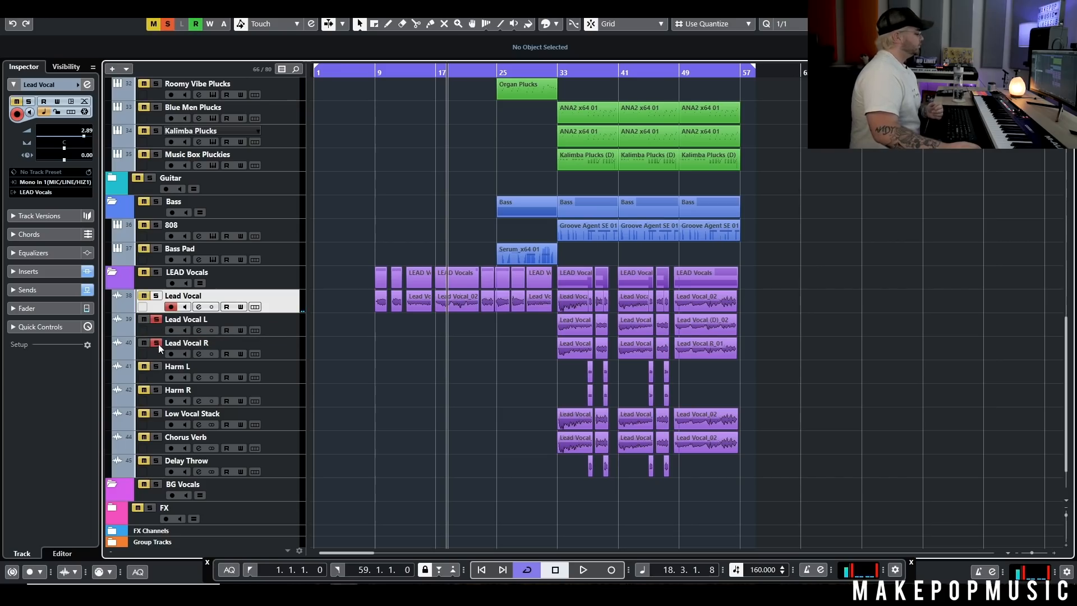
drag(543, 71, 508, 191)
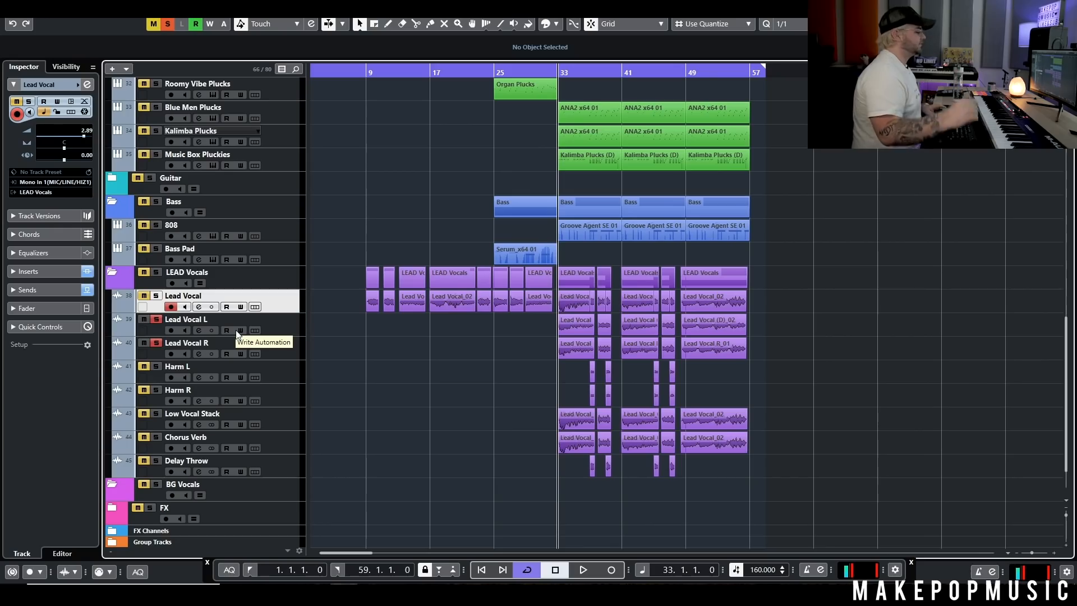
key(space)
click(156, 295)
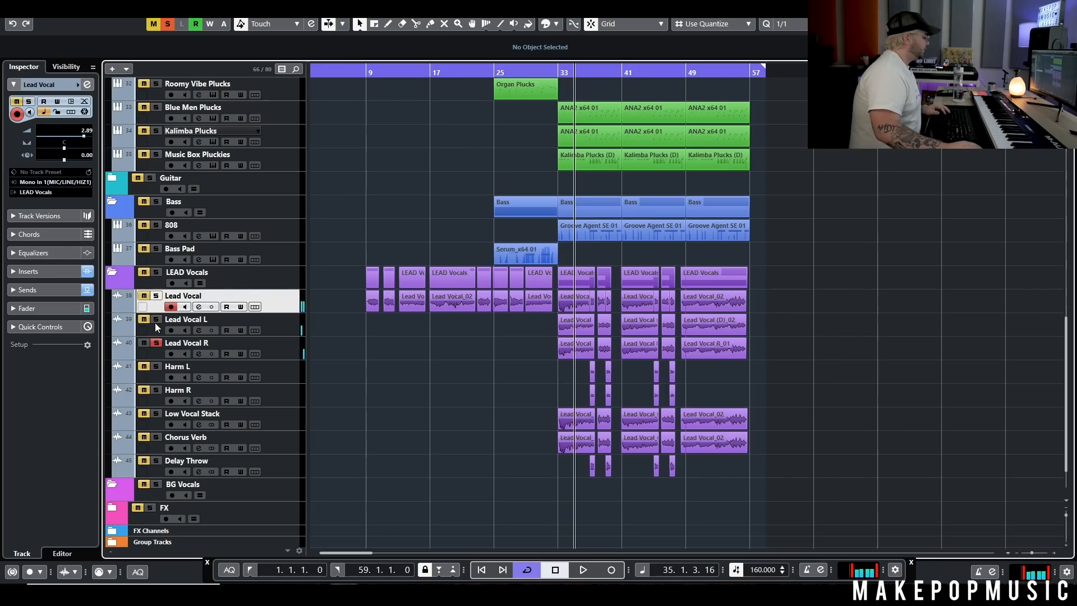
Step: Select the Low Vocal Stack track, open its channel settings and inspect the Doubler4 Stereo insert, then close the windows
click(267, 424)
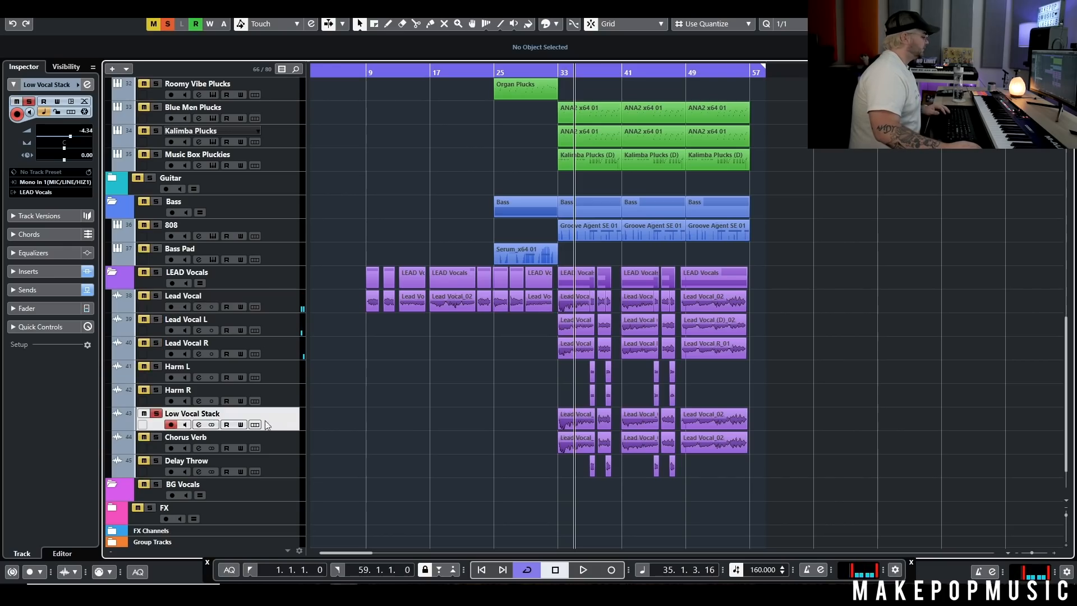
click(199, 425)
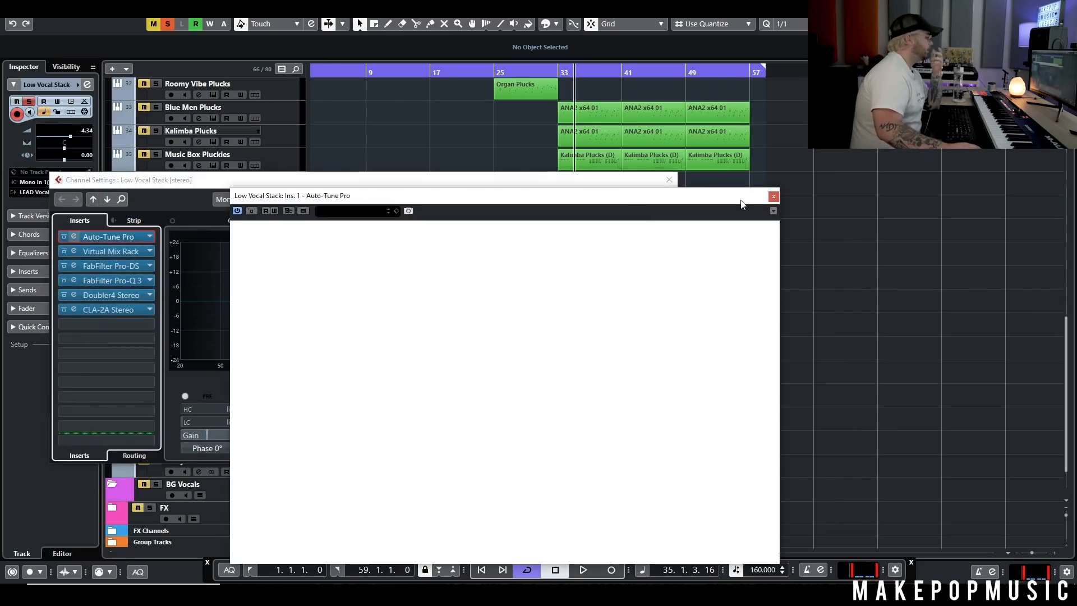
click(124, 298)
click(120, 296)
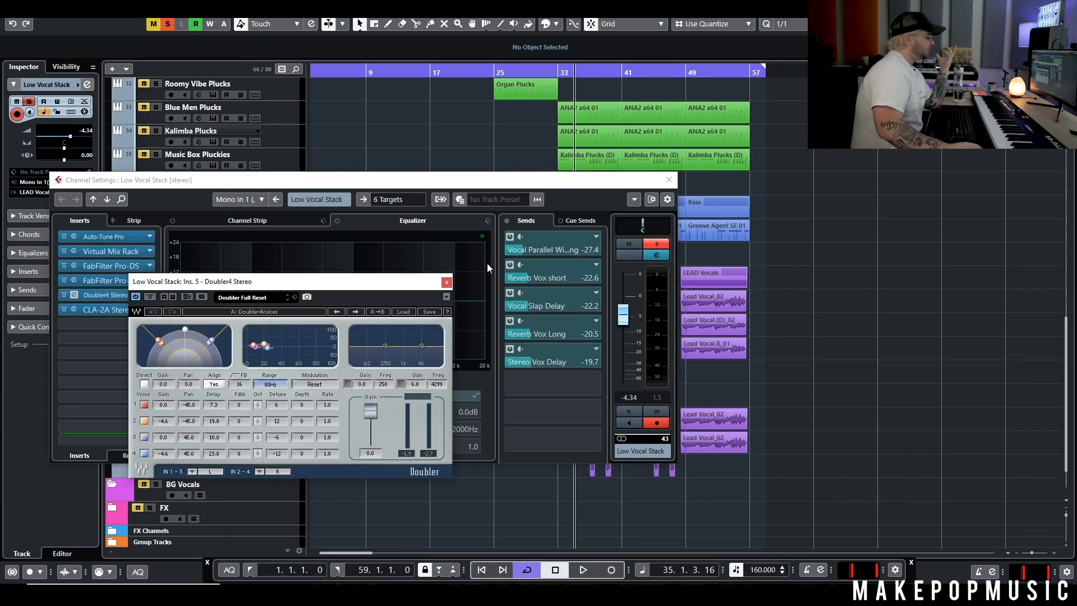
click(445, 283)
click(669, 180)
Step: Play the soloed Low Vocal Stack from just before bar 33 and stop playback
click(554, 73)
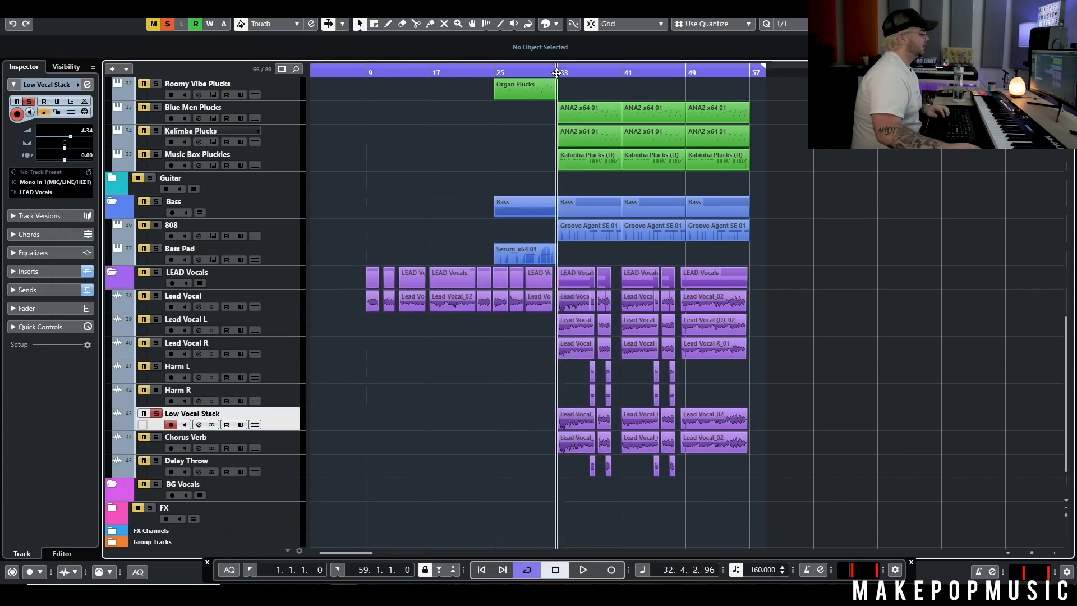
key(space)
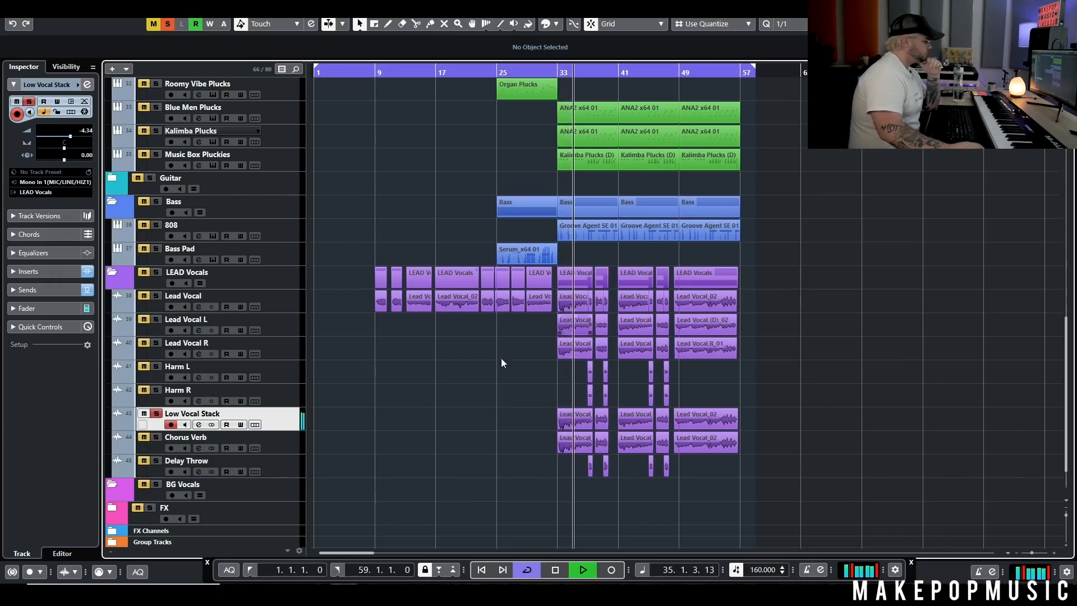
key(space)
Step: Solo Chorus Verb in place of Low Vocal Stack and open its channel settings
click(156, 437)
click(157, 414)
click(277, 439)
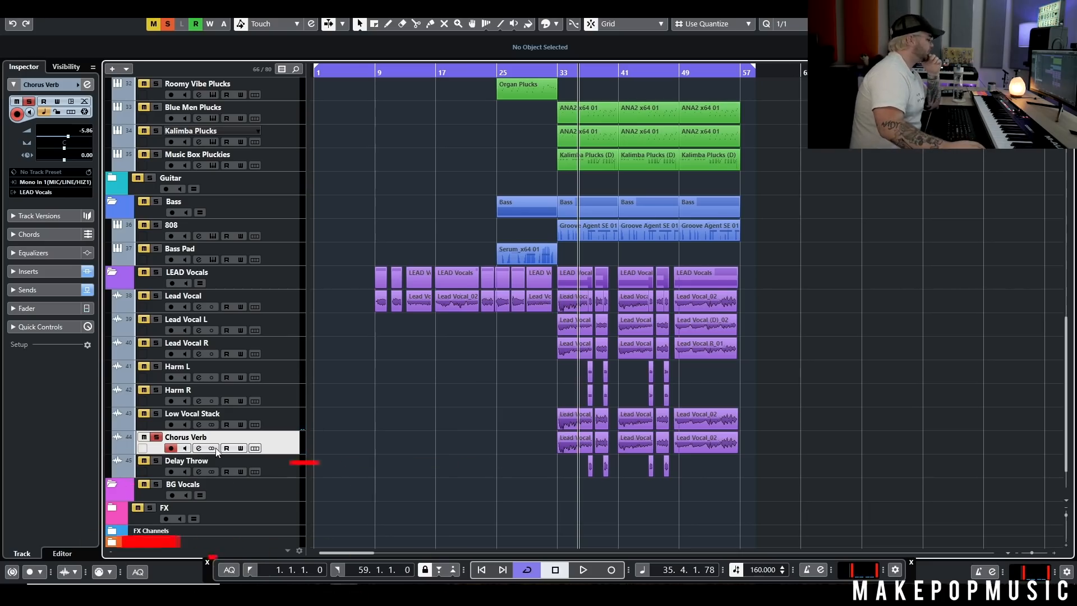
click(185, 448)
click(197, 448)
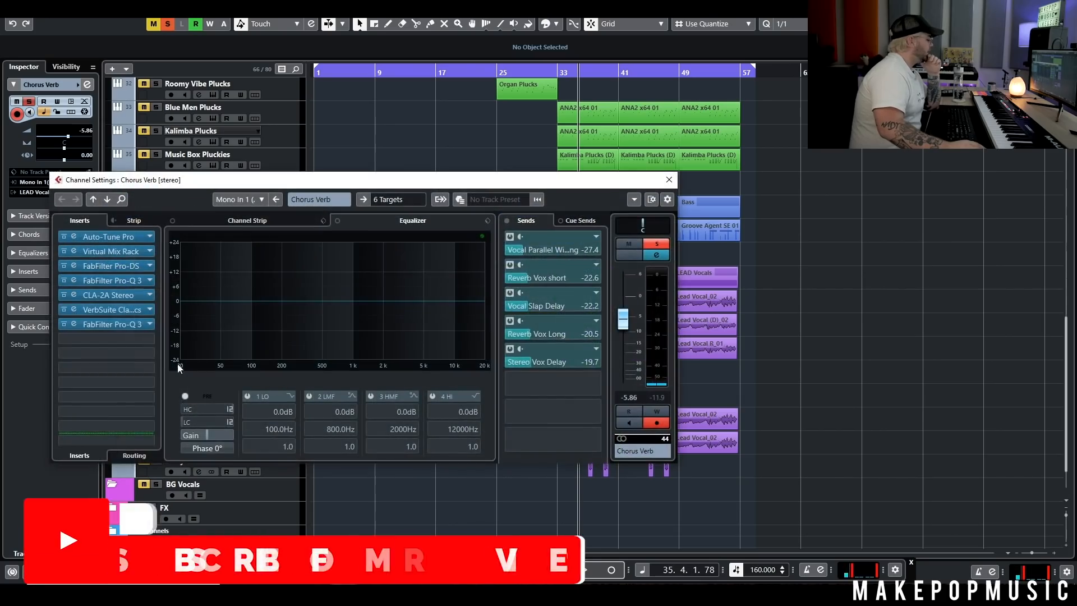
Step: Inspect Chorus Verb's VerbSuite Classics insert and the FabFilter Pro-Q 3 after it, then close the channel settings
click(116, 309)
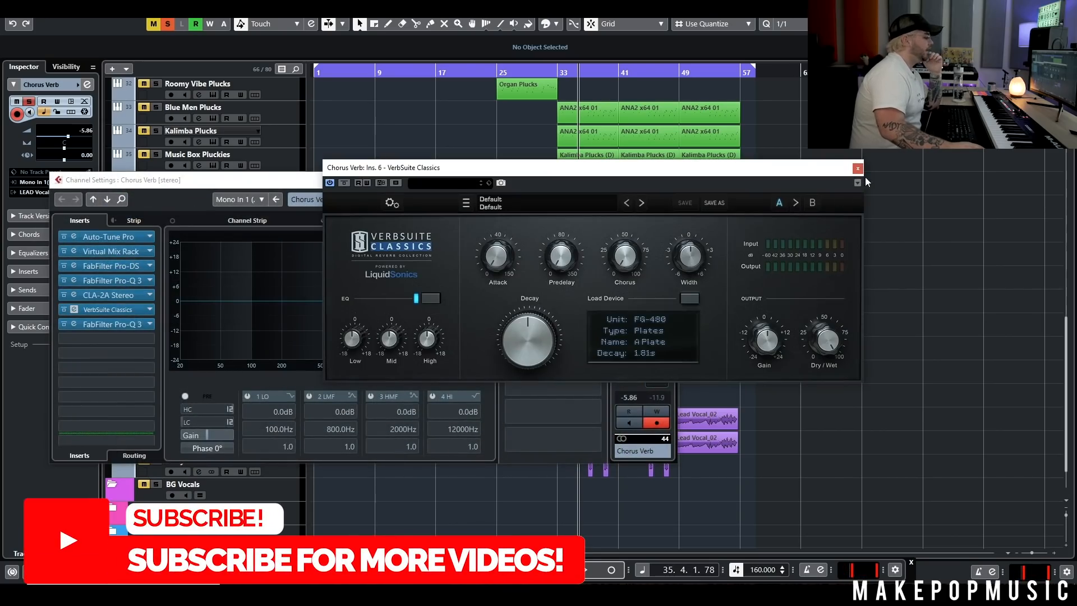
click(857, 168)
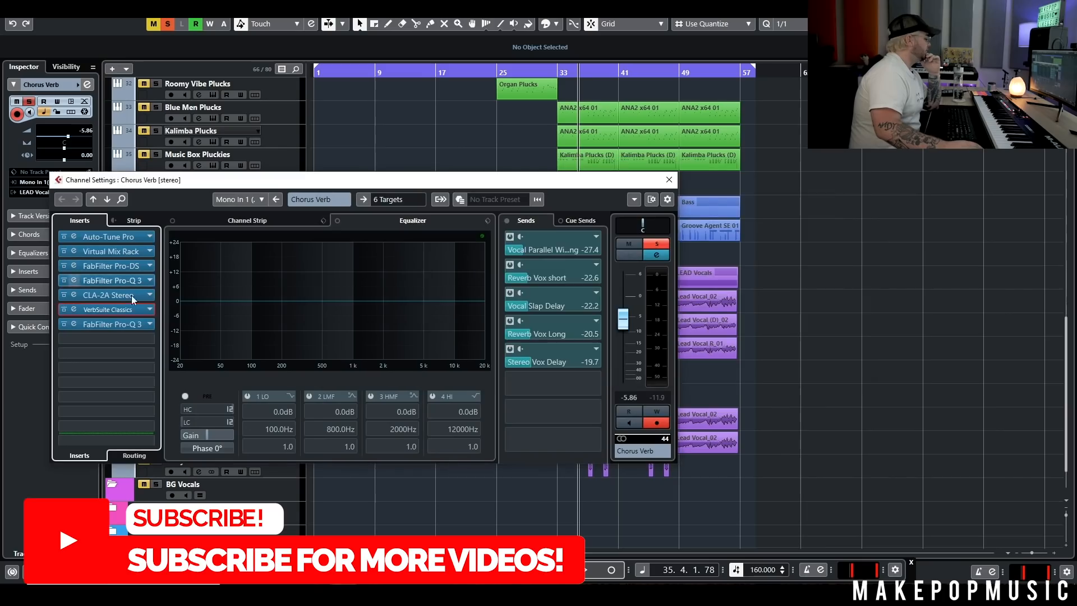
click(130, 323)
click(890, 153)
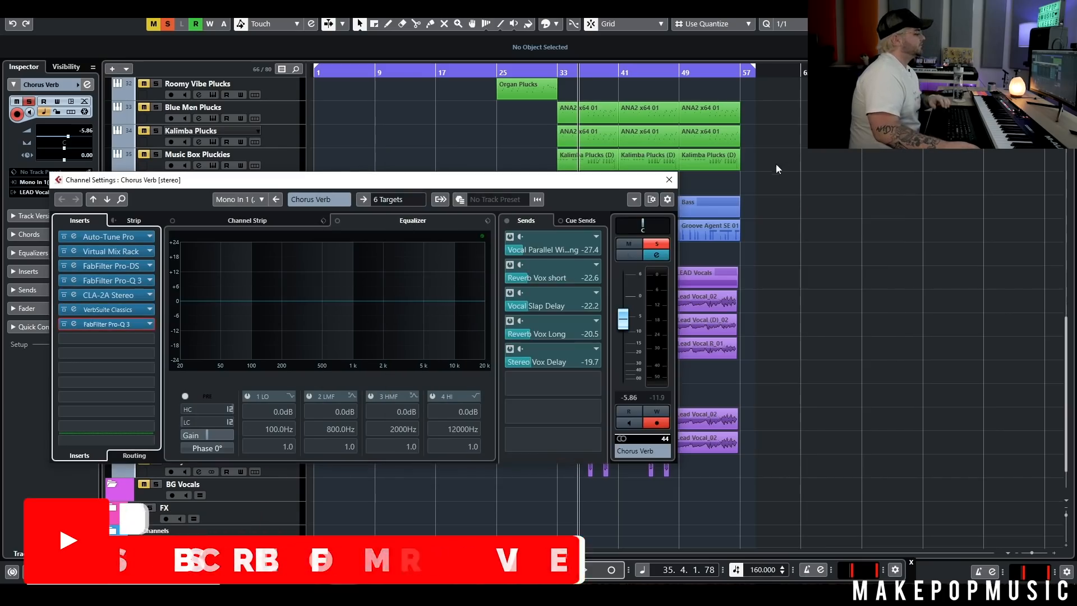
click(669, 176)
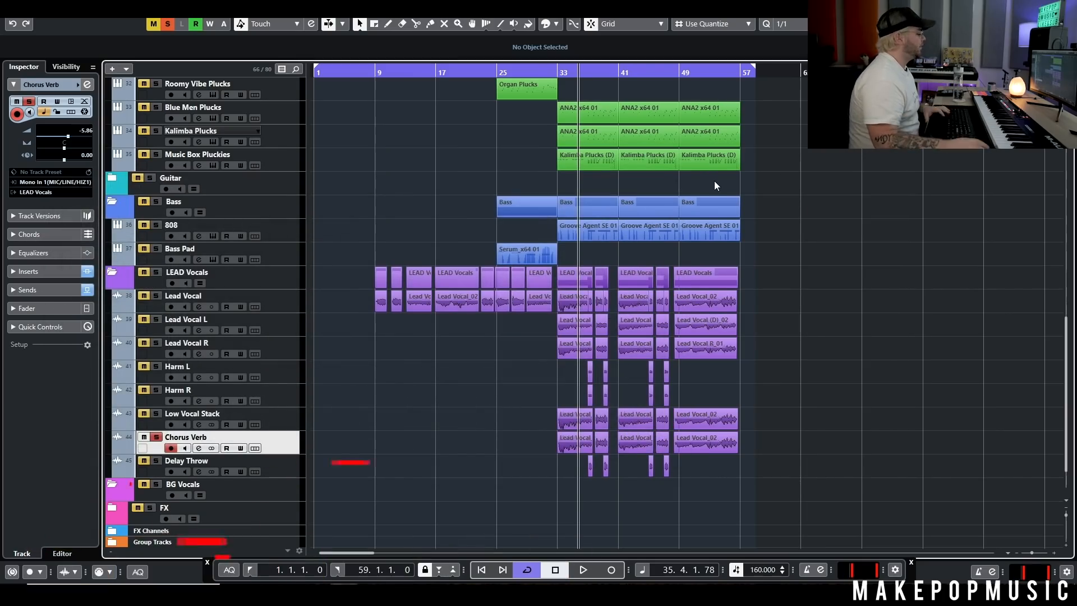
Step: Play the soloed Chorus Verb, briefly solo Lead Vocal alongside it for comparison, and stop playback
key(space)
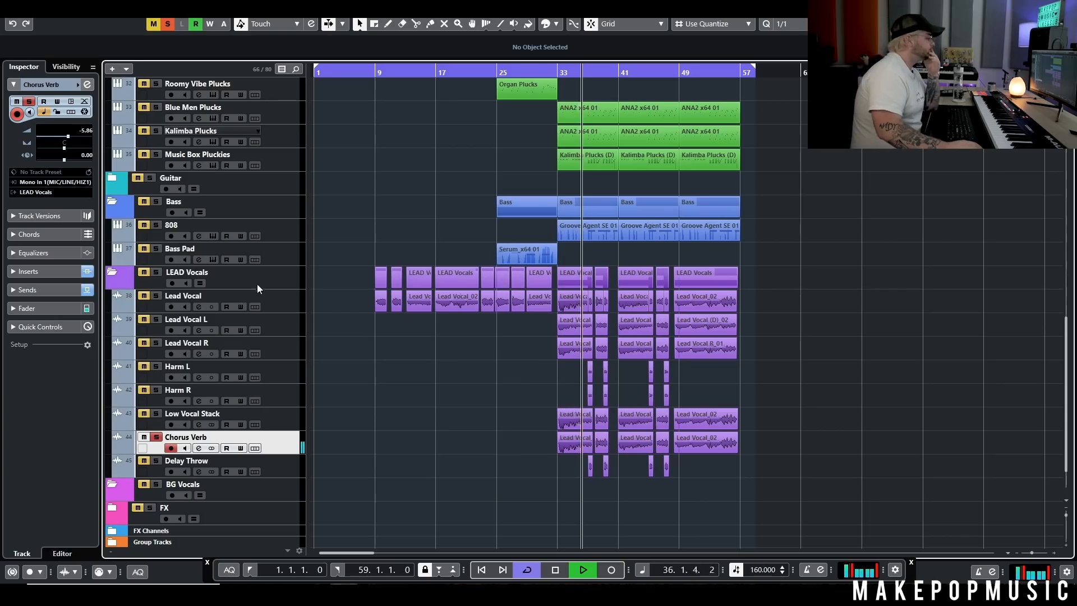
click(156, 297)
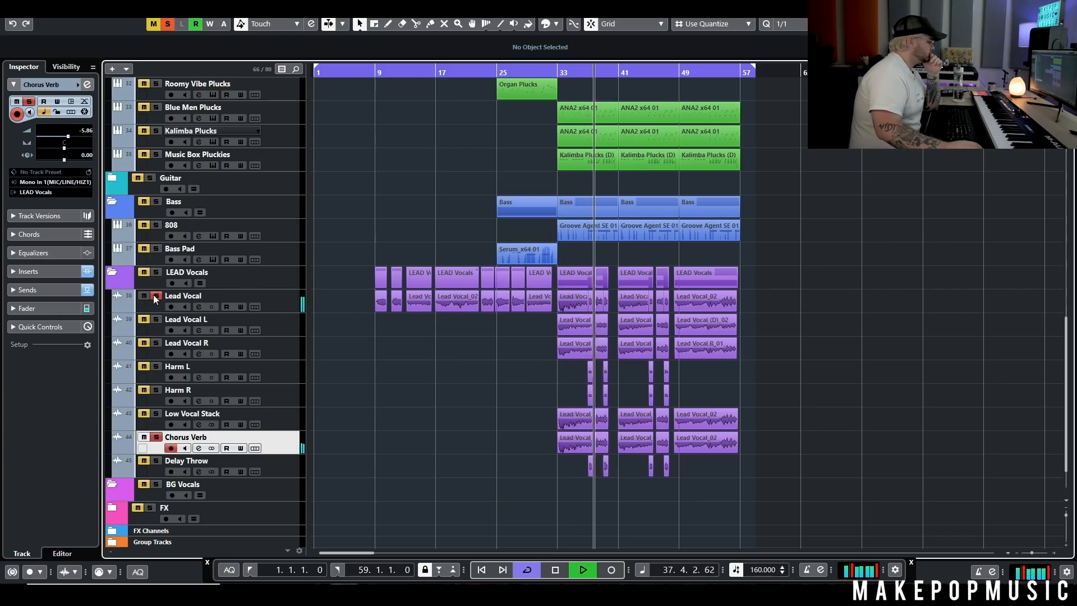
click(155, 297)
key(space)
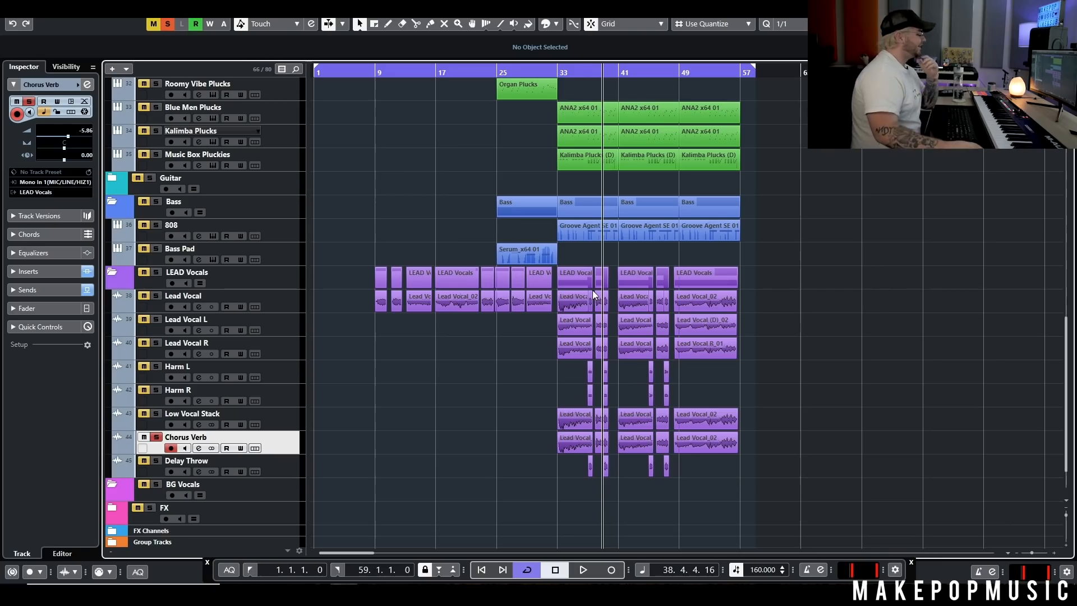
click(156, 438)
click(156, 461)
click(280, 469)
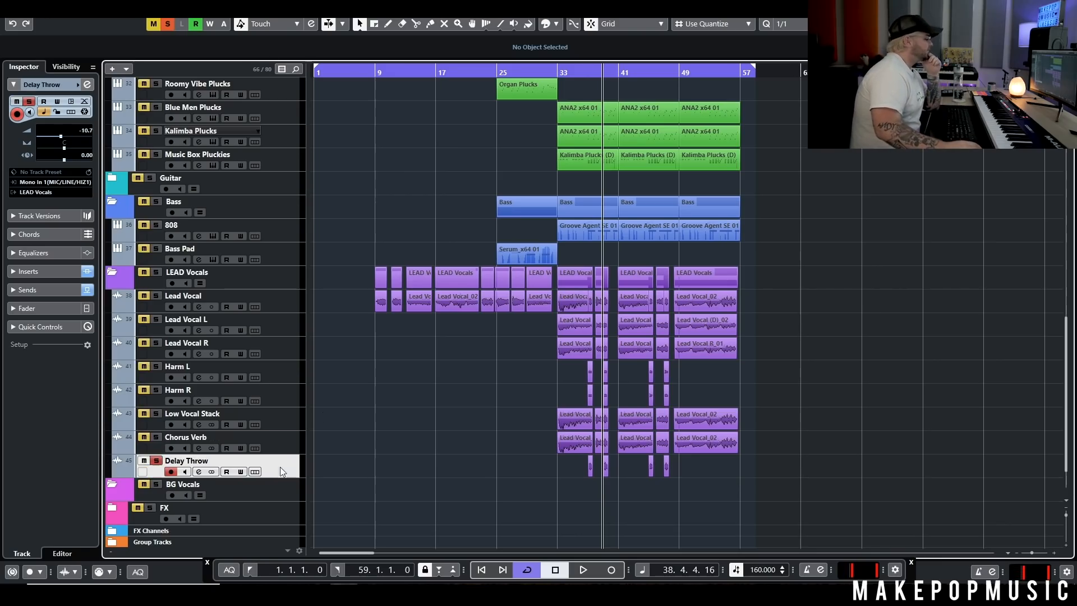
drag(577, 77, 573, 80)
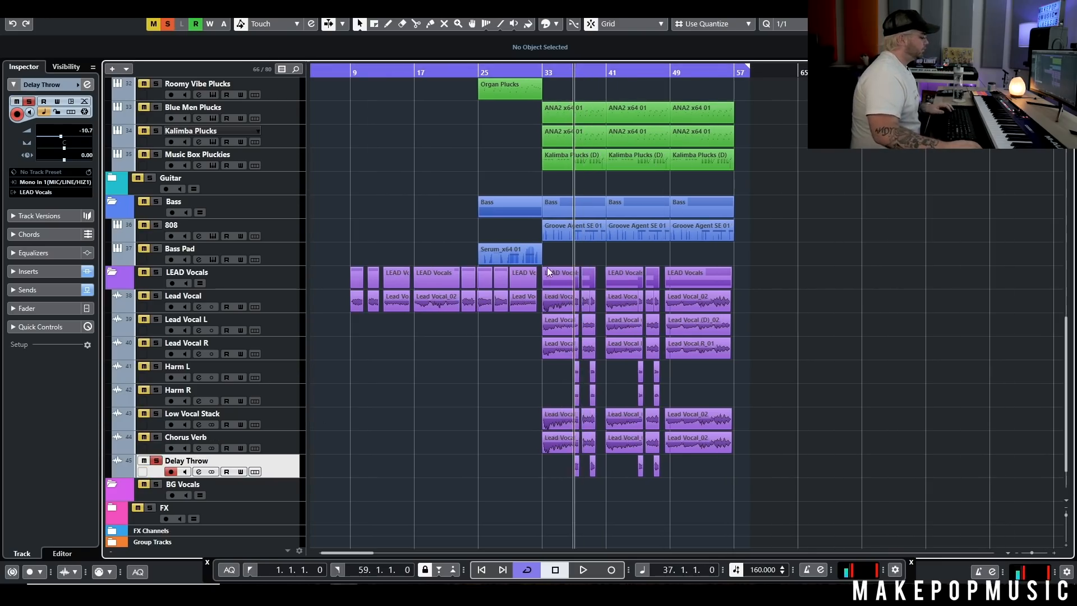
click(199, 471)
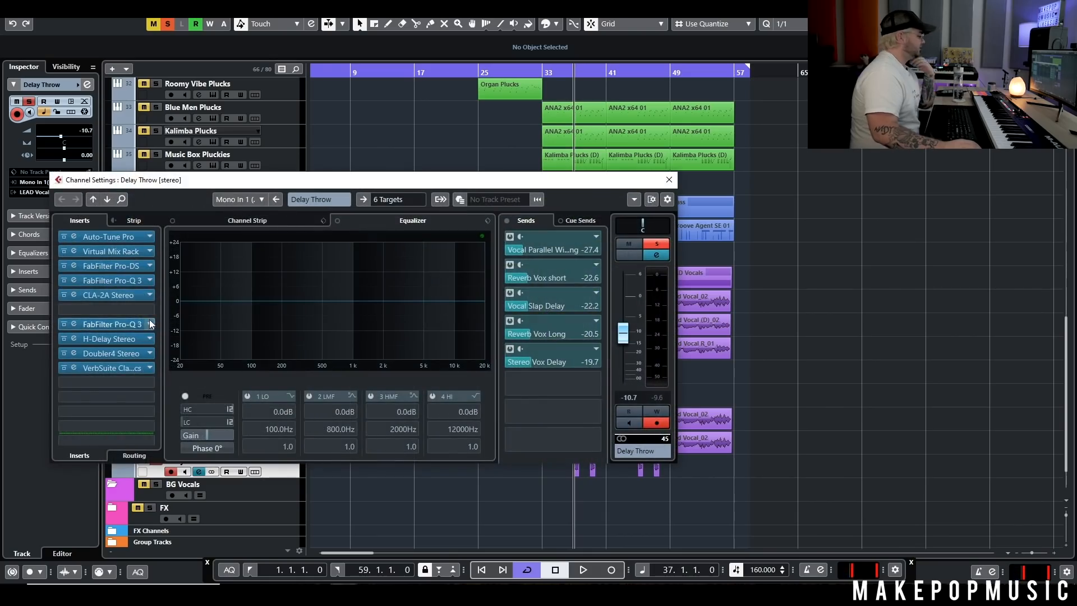
Step: Inspect Delay Throw's Doubler4 Stereo and H-Delay Stereo inserts, then close both plugins and the channel settings
click(117, 356)
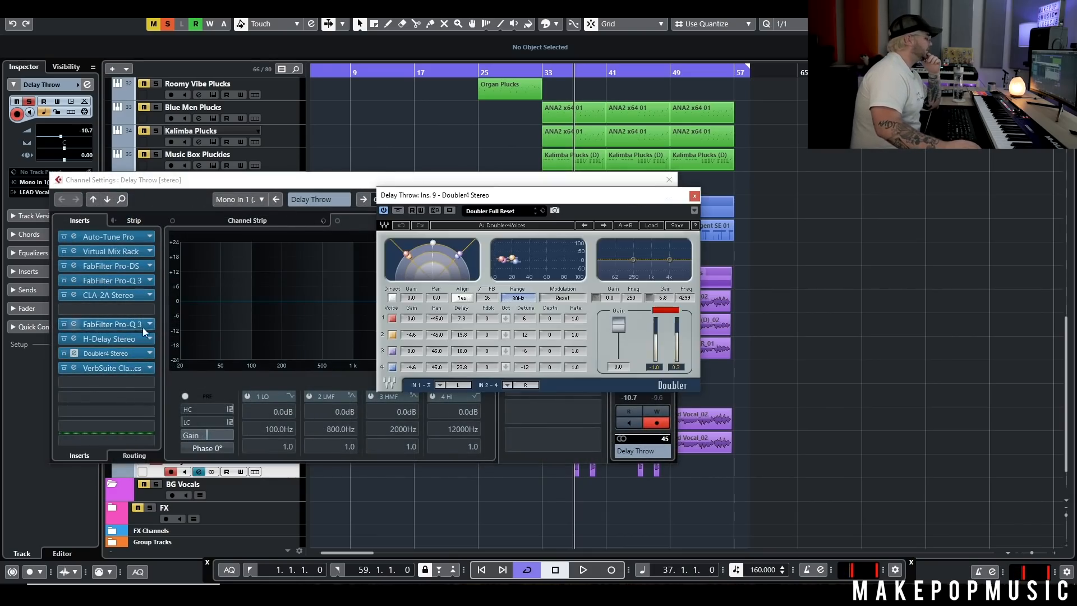
click(113, 339)
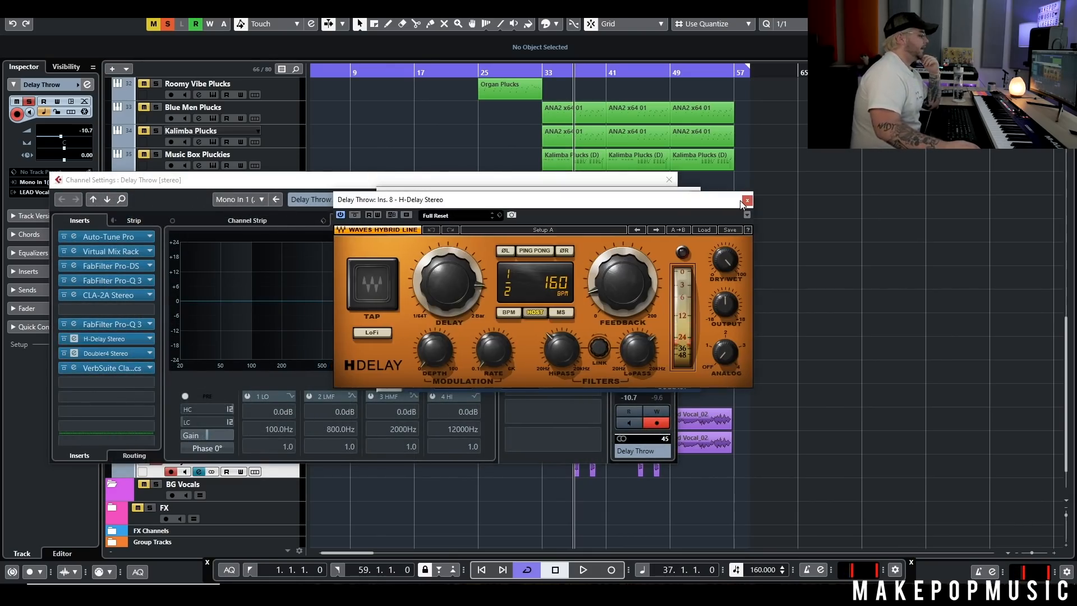
click(741, 200)
click(694, 194)
click(668, 180)
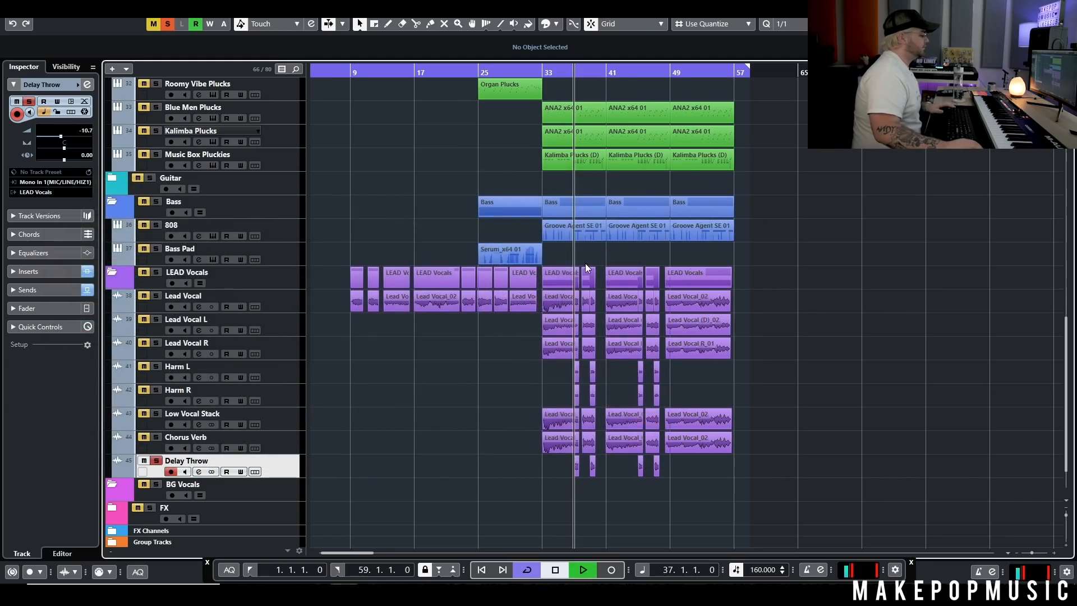
Step: Play the soloed Delay Throw from bar 37 and briefly solo Lead Vocal alongside it for comparison
scroll(611, 341, up, 5)
key(space)
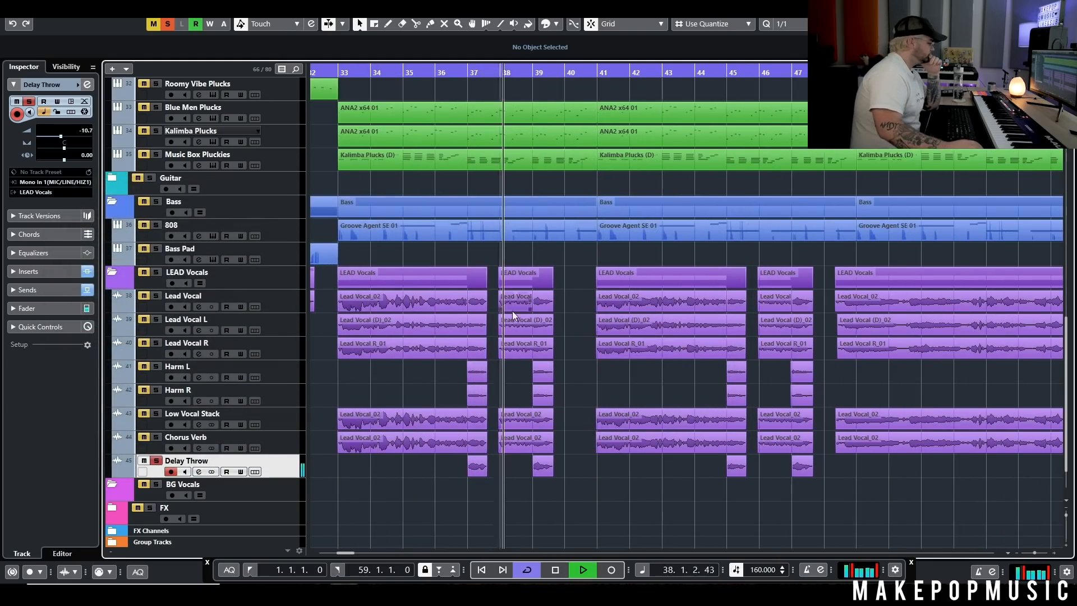
click(155, 296)
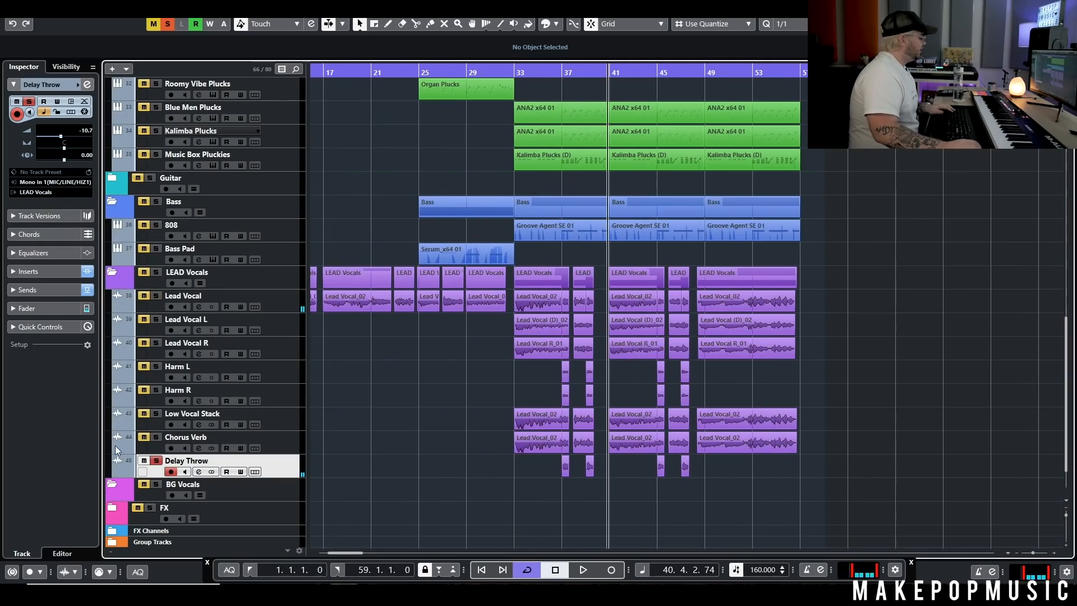
Step: Solo Harm L and Harm R in place of Delay Throw and play them from bar 37
click(157, 460)
scroll(521, 353, up, 4)
click(679, 76)
key(space)
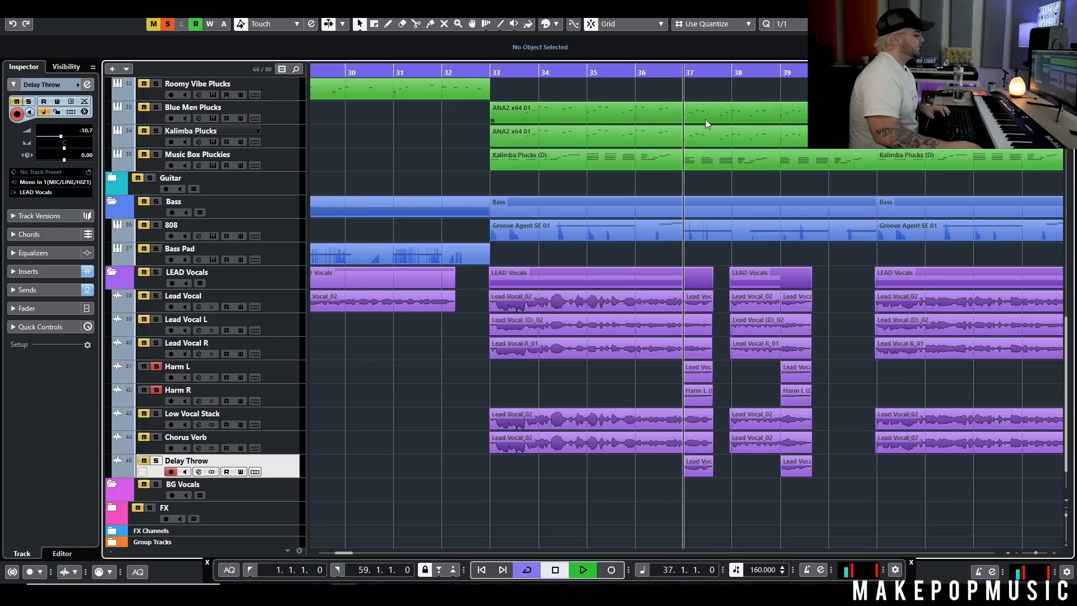
scroll(630, 322, down, 4)
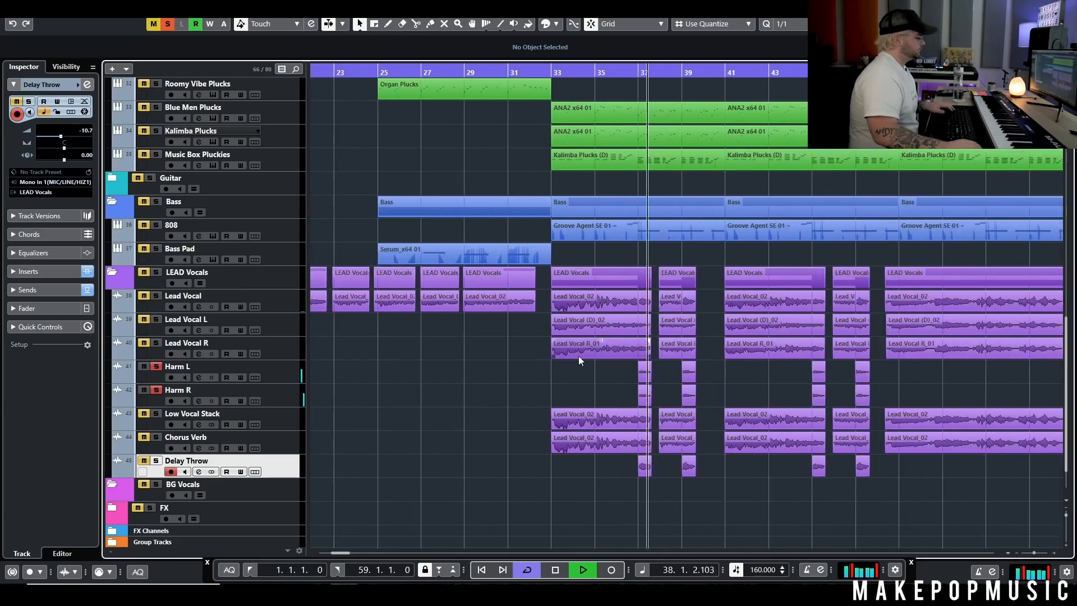
Step: Solo the whole LEAD Vocals folder, replay it from bar 37, and select the Harm L and Harm R clips near bar 39 before stopping playback
click(156, 273)
click(621, 73)
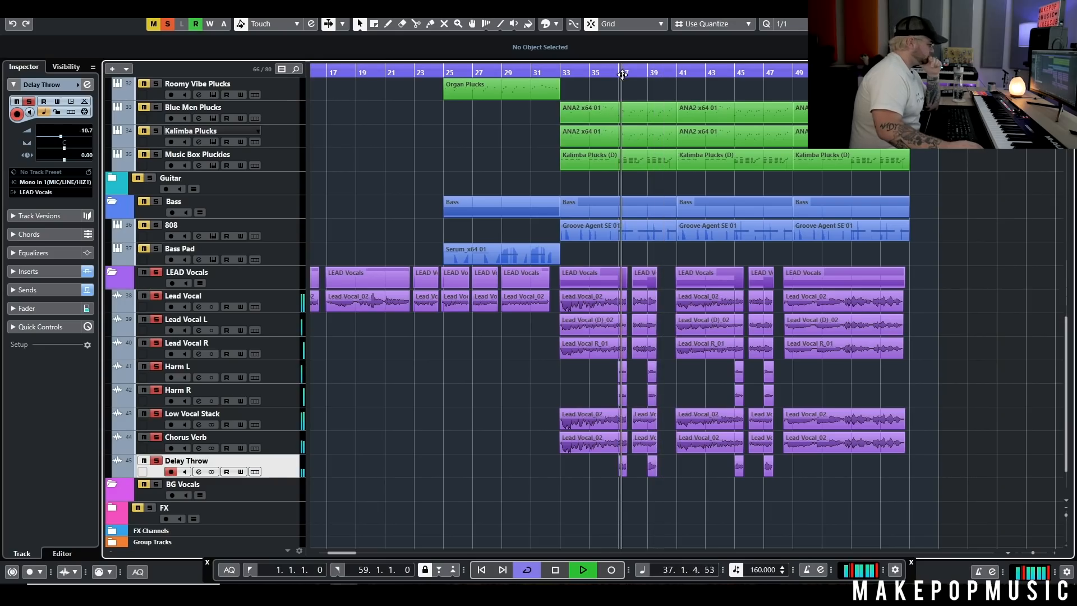
drag(644, 368, 653, 393)
scroll(649, 388, up, 4)
scroll(649, 387, up, 2)
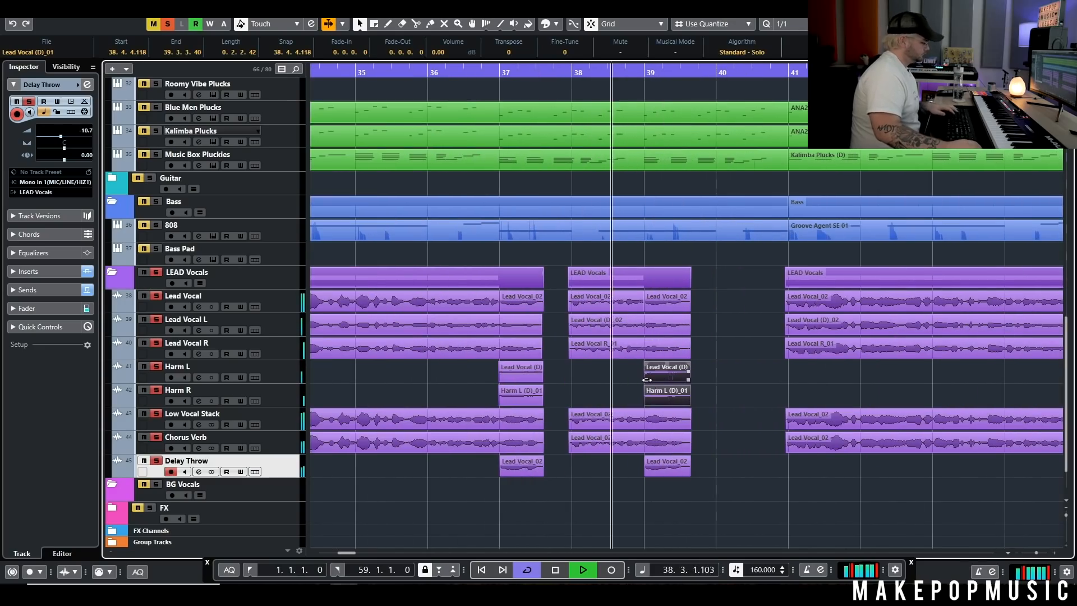
scroll(753, 361, down, 5)
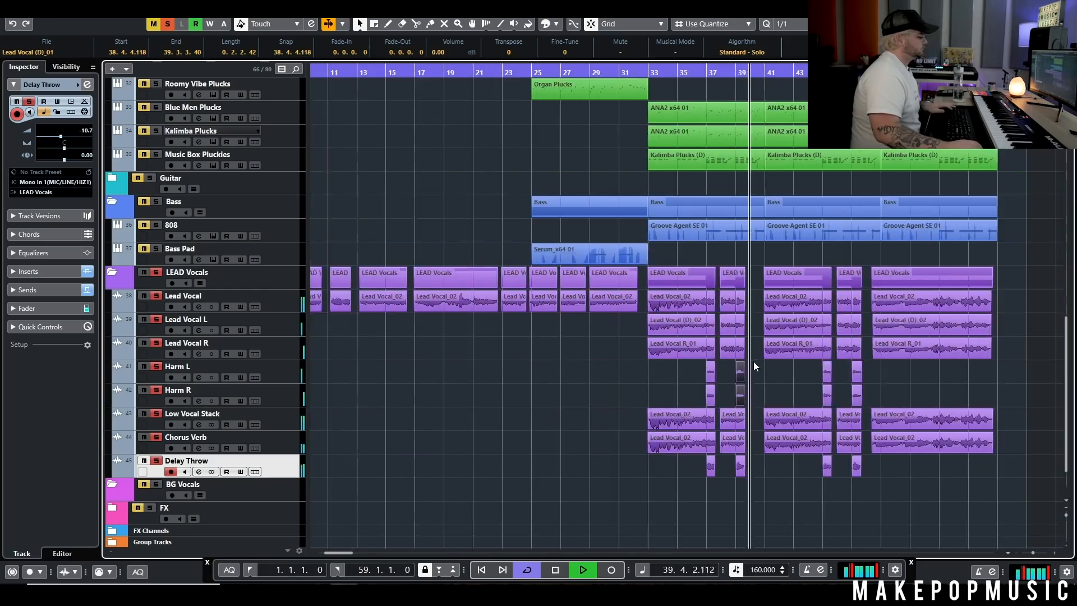
key(space)
Step: Clear all solos, deselect the clips, and play the full arrangement while looking over the drum, synth, bass and vocal tracks
click(168, 25)
click(800, 258)
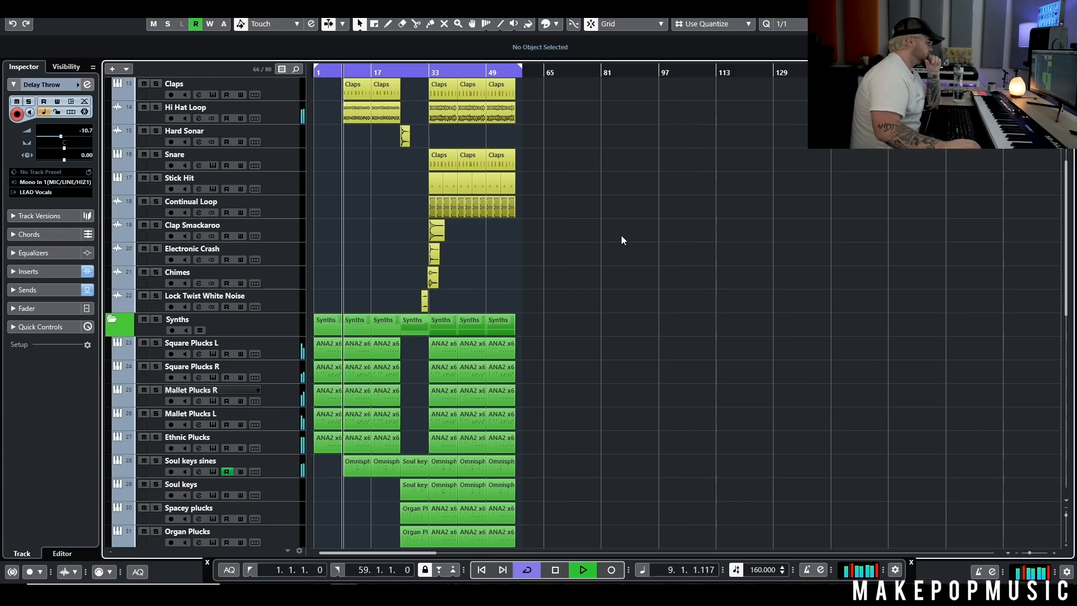
scroll(620, 235, up, 3)
scroll(609, 232, down, 3)
scroll(588, 258, down, 6)
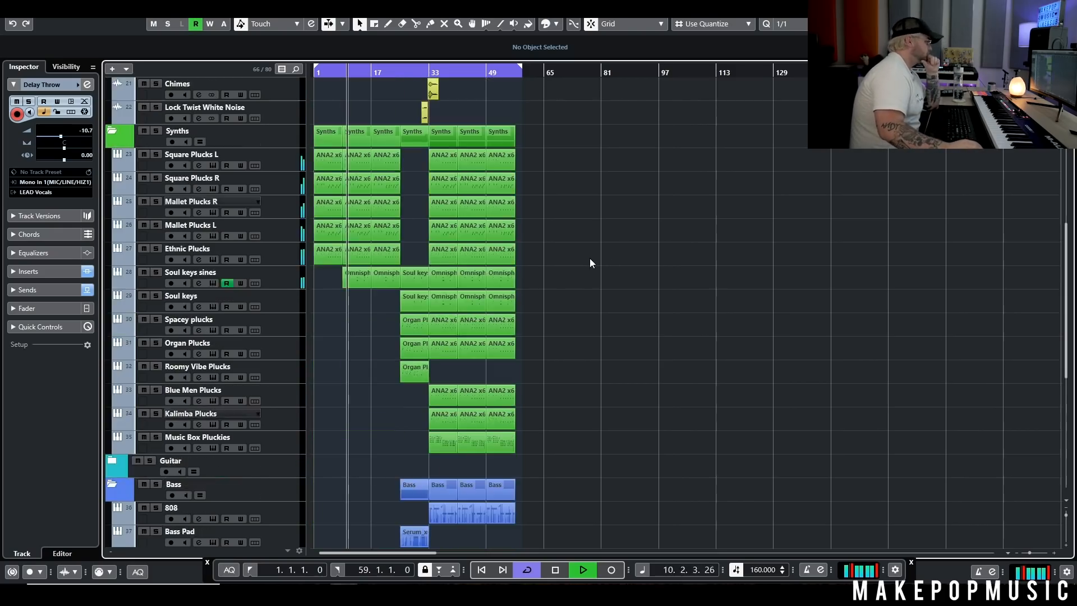
key(h)
key(h)
key(h)
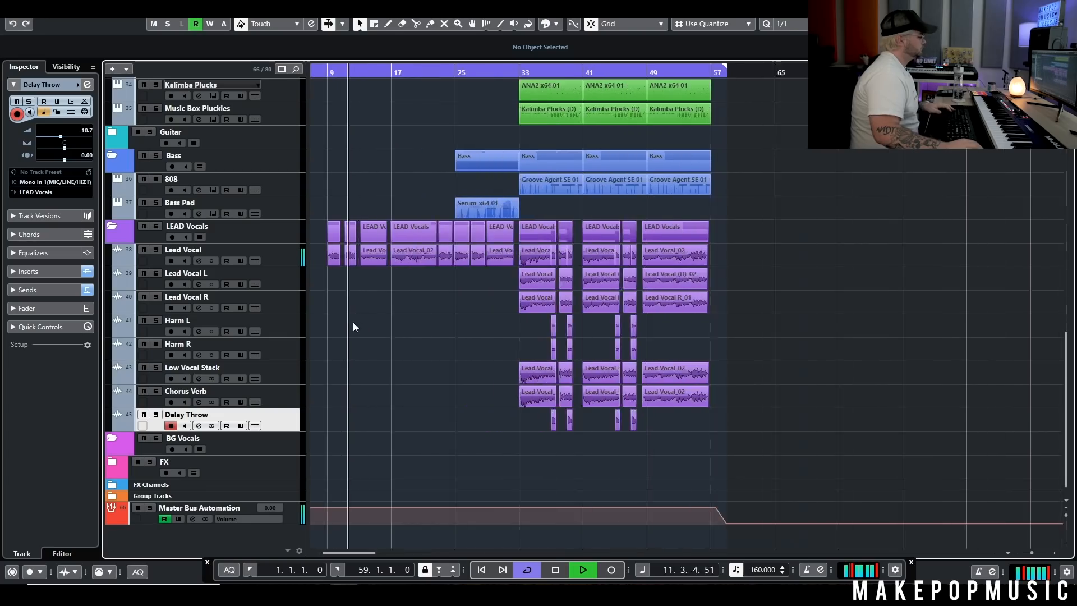
scroll(510, 285, up, 5)
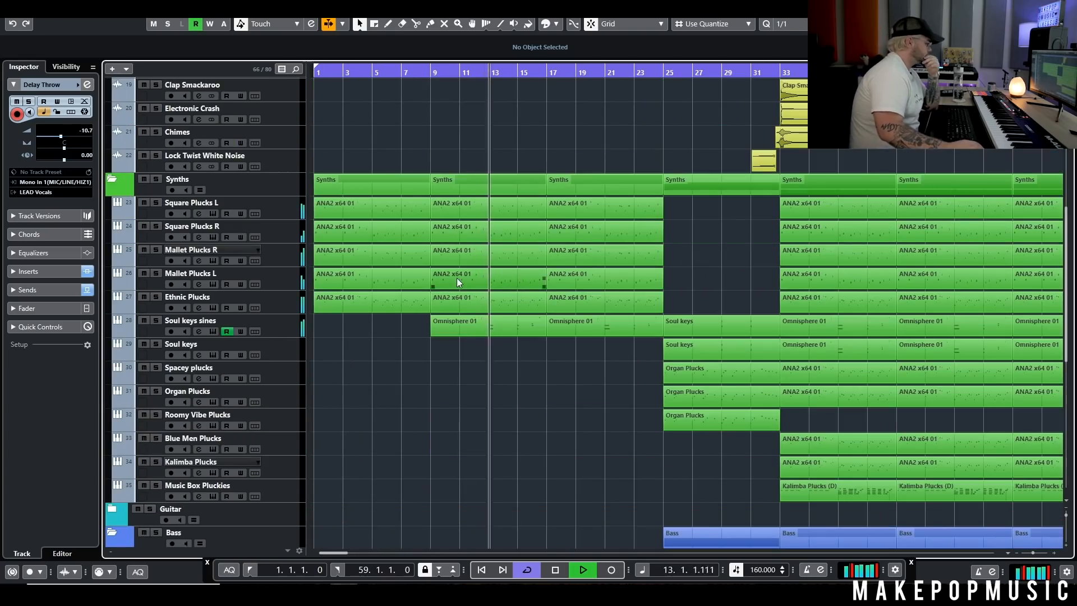
Step: Examine the Square Plucks L and R notes from bars 17 to 25 in the Key Editor during playback, then close the editor
drag(664, 210, 608, 233)
double_click(607, 233)
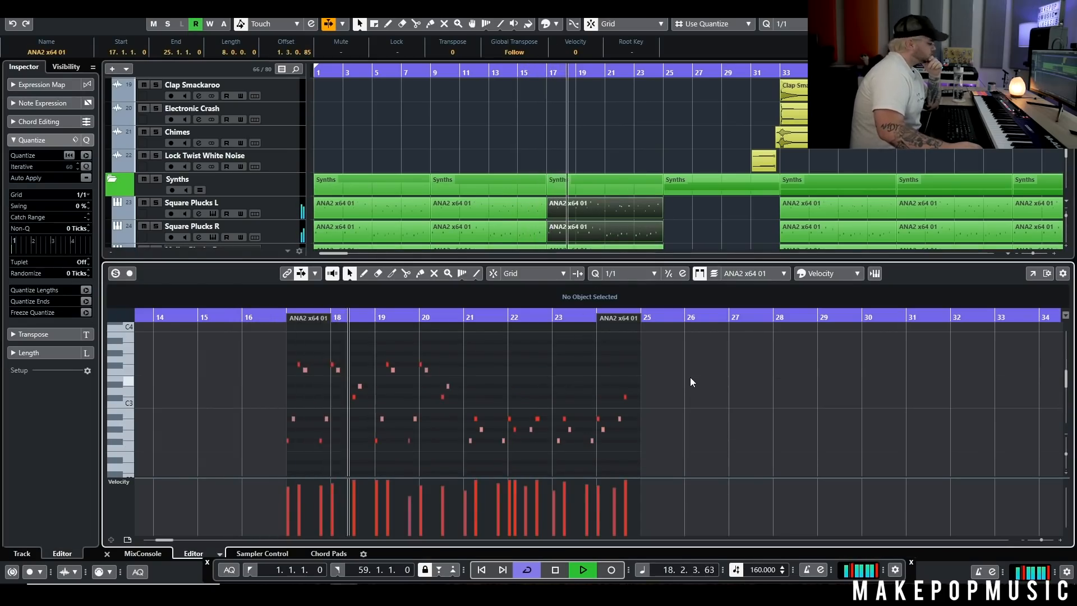
scroll(685, 379, down, 1)
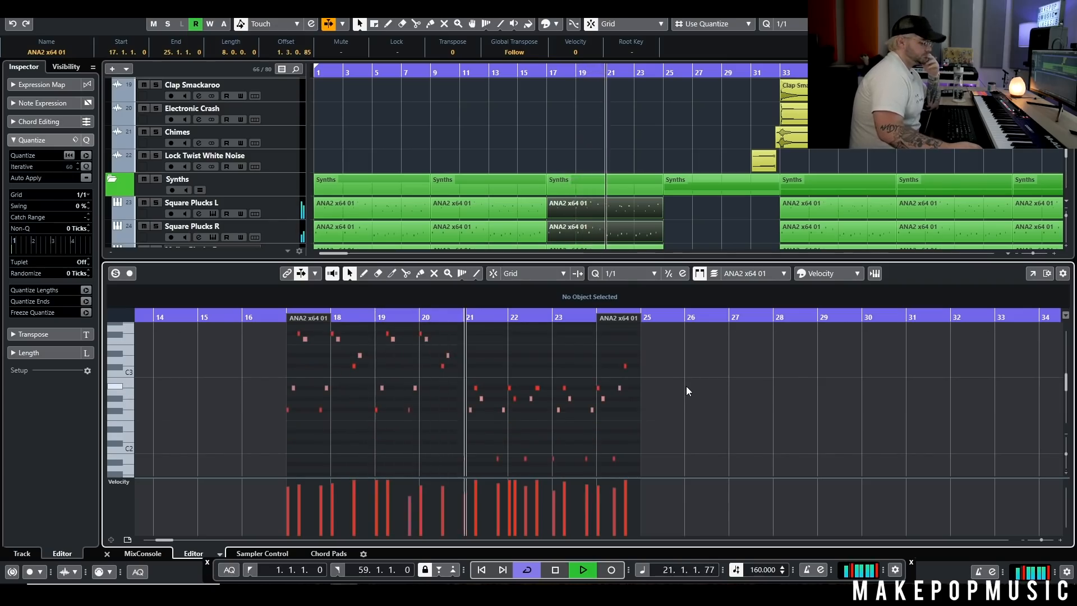
scroll(686, 387, down, 2)
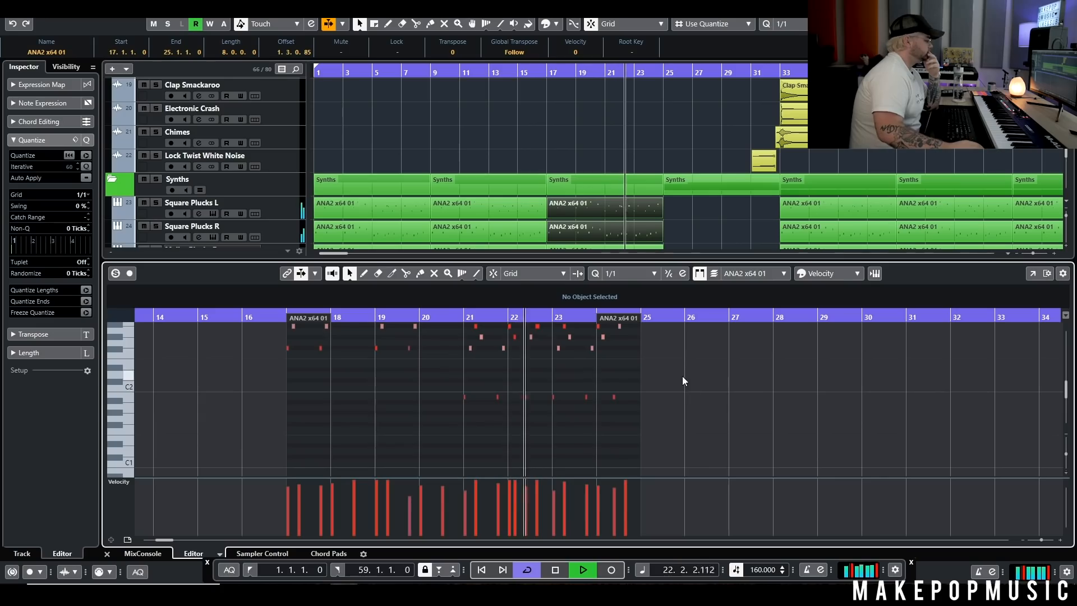
scroll(689, 385, down, 1)
scroll(689, 388, up, 1)
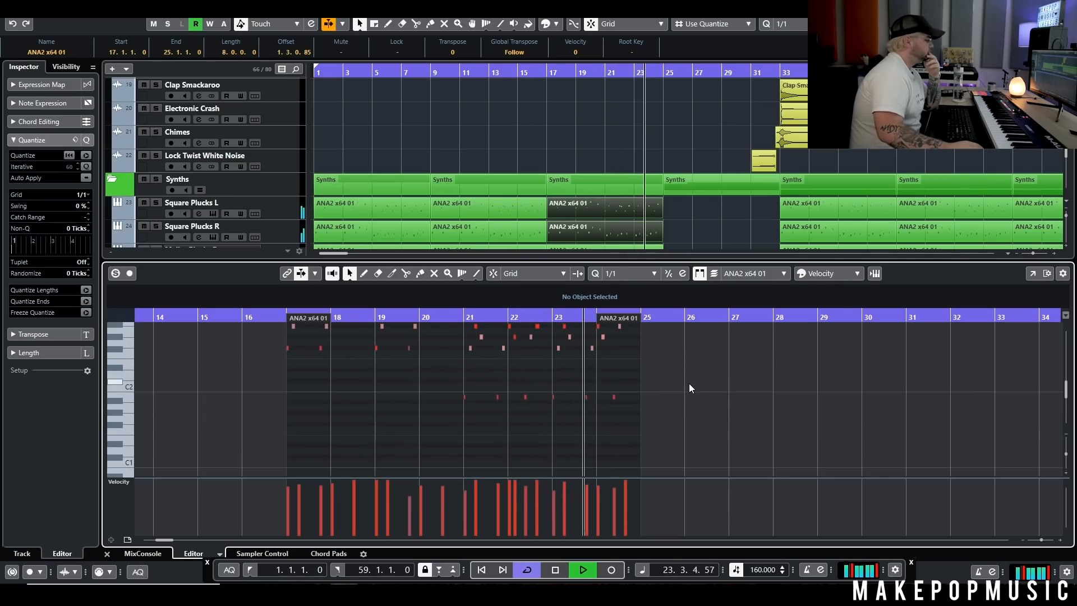
click(696, 123)
key(ctrl+alt+b)
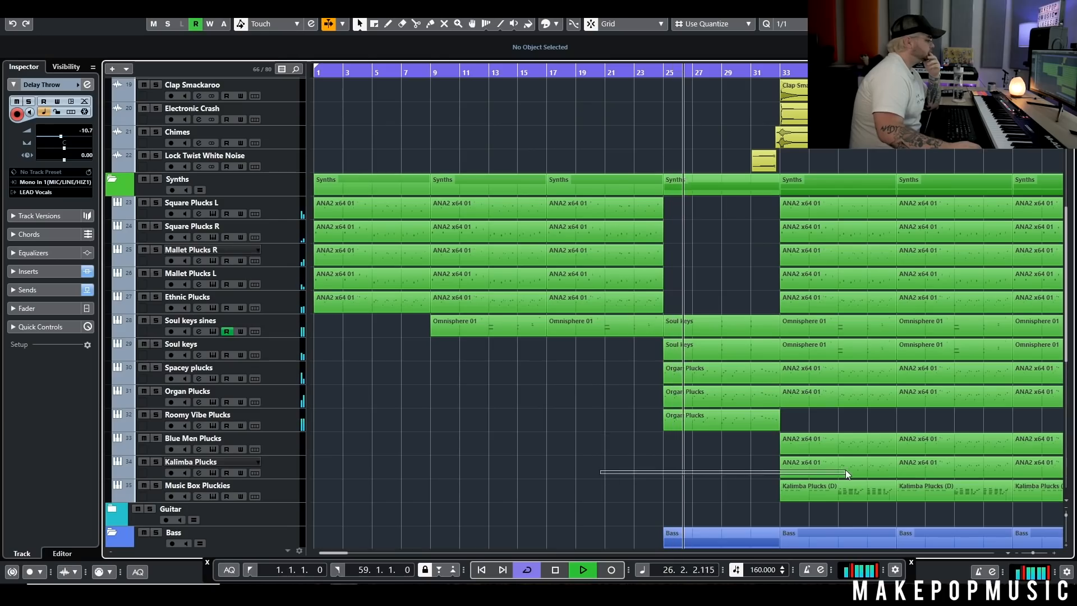
Step: Follow the full mix from the bar 25 section to the song's end, reviewing the drum, synth, bass and lead vocal tracks
scroll(842, 469, right, 9)
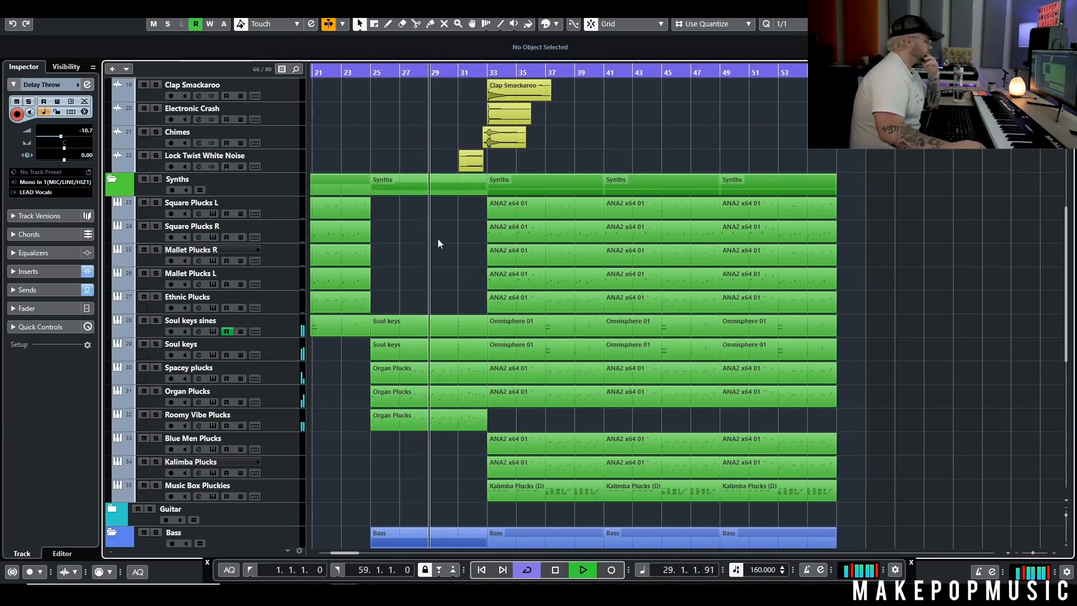
scroll(438, 240, up, 4)
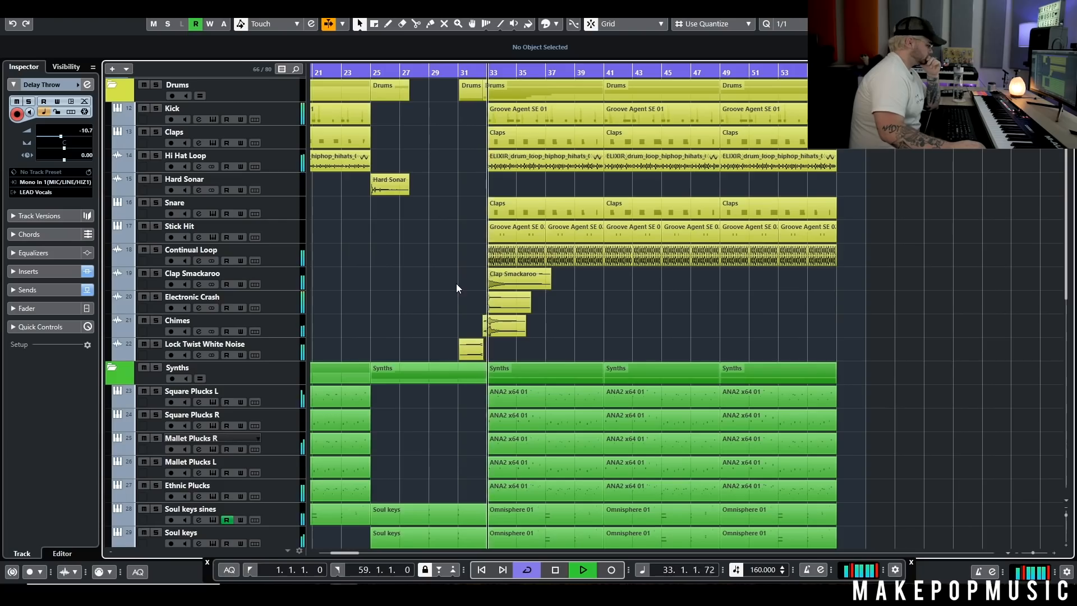
scroll(740, 287, down, 8)
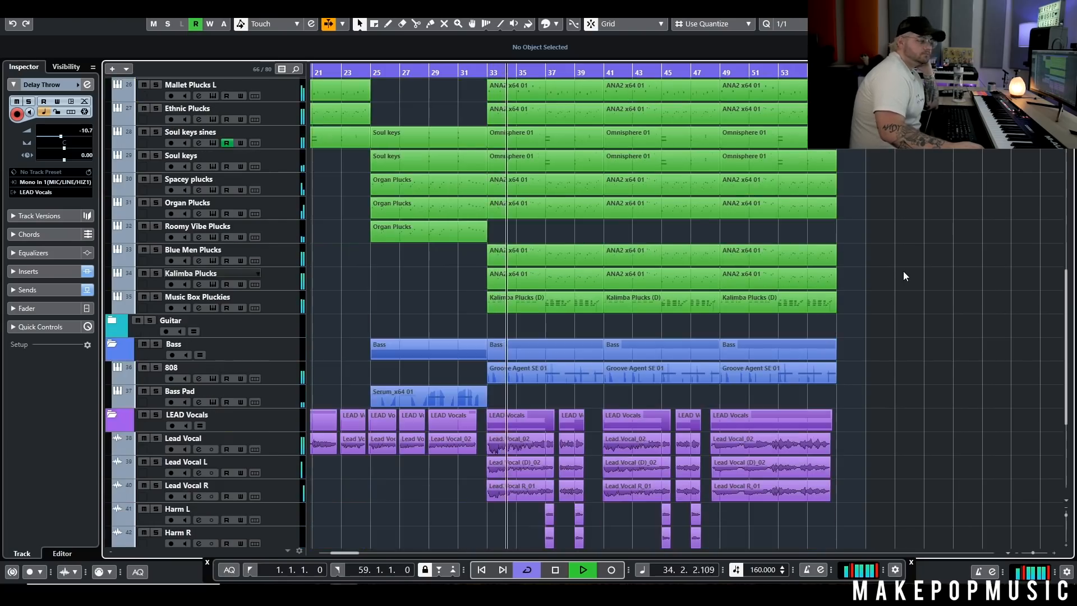
scroll(902, 270, down, 4)
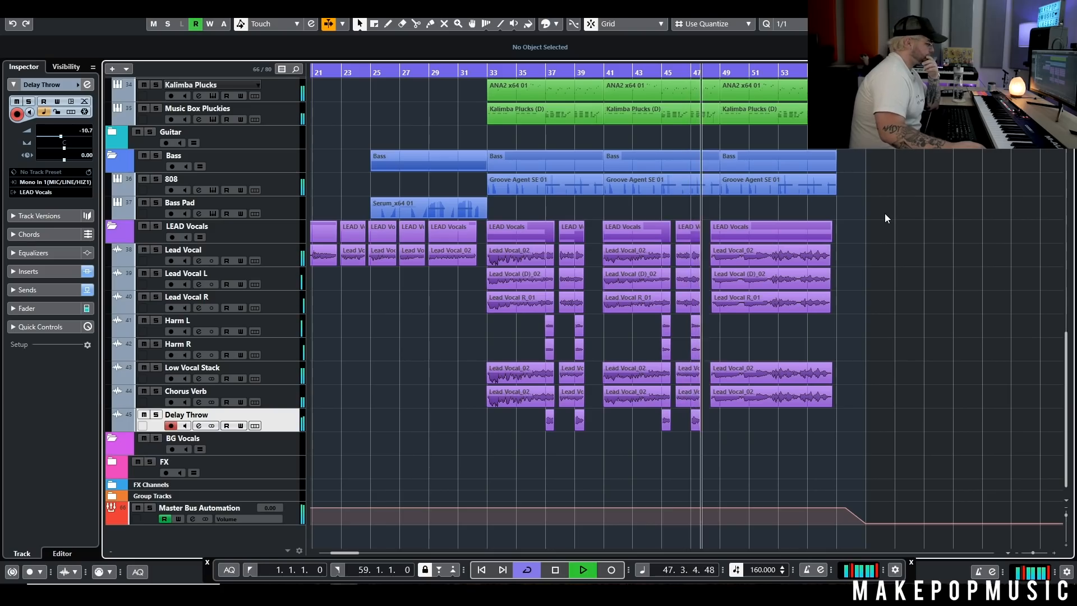
scroll(884, 218, up, 2)
scroll(886, 216, down, 2)
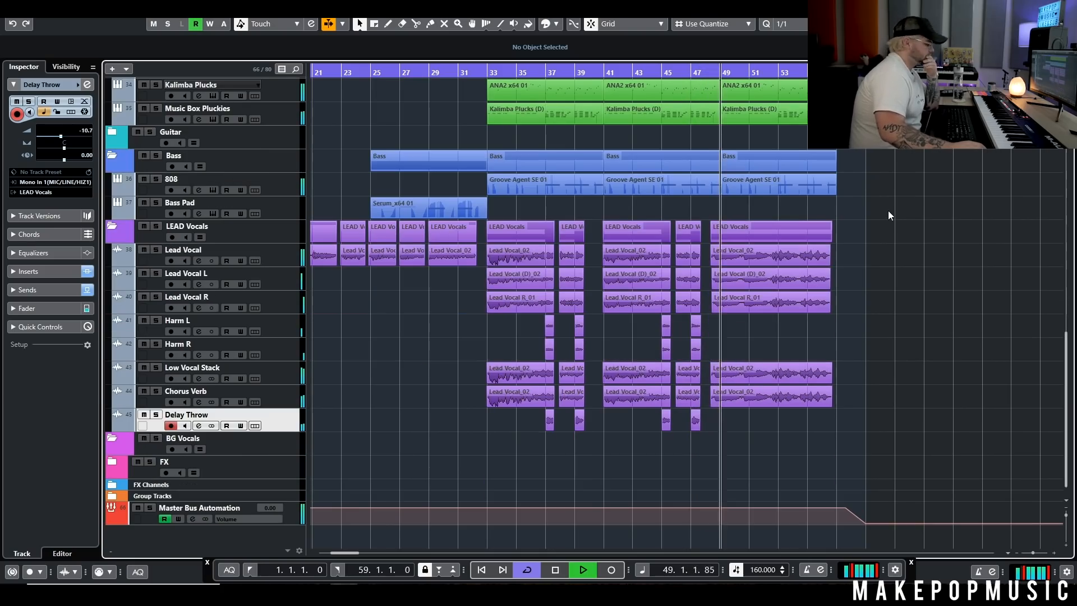
scroll(883, 211, up, 8)
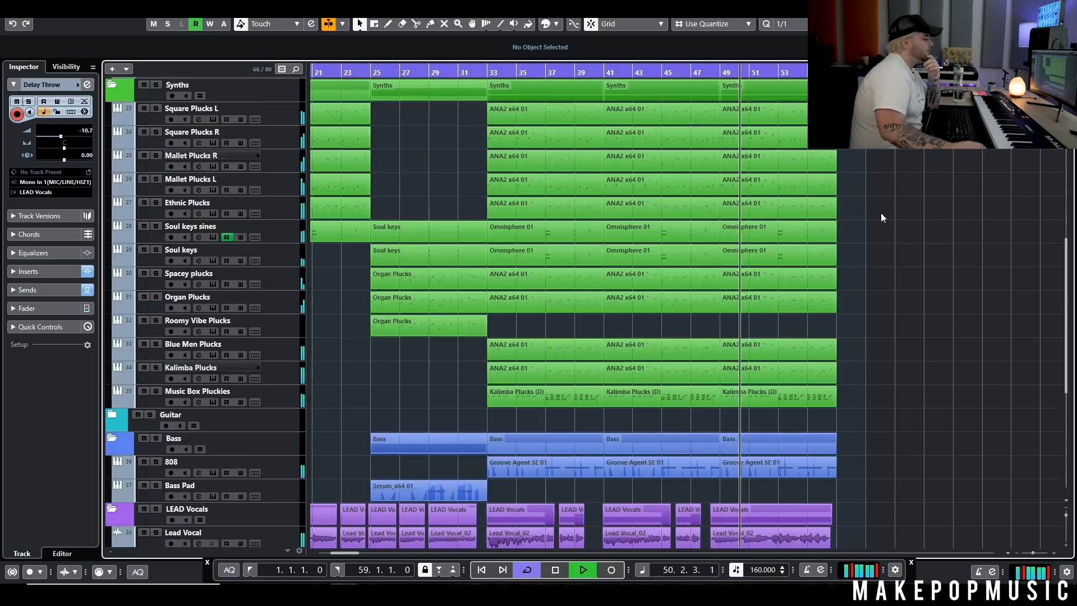
scroll(877, 212, up, 2)
scroll(860, 210, up, 3)
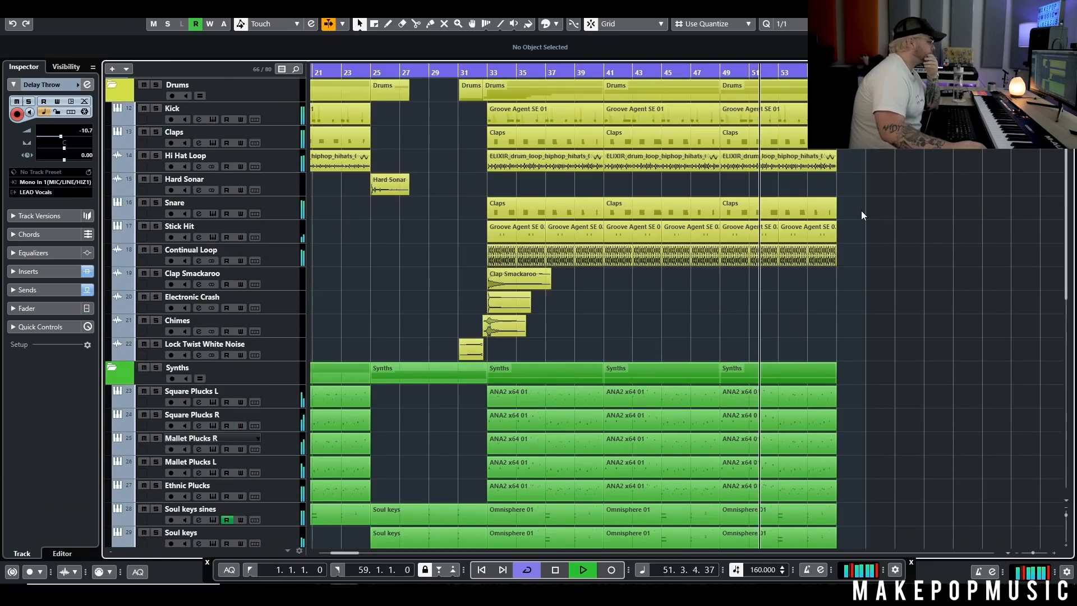
scroll(860, 211, down, 2)
scroll(860, 210, down, 2)
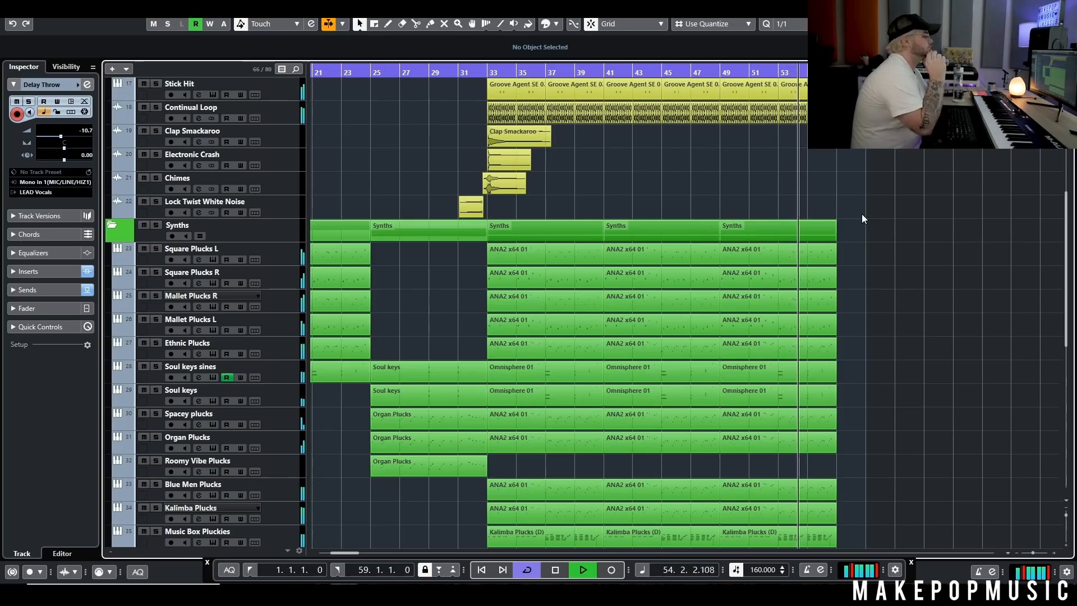
scroll(861, 214, up, 4)
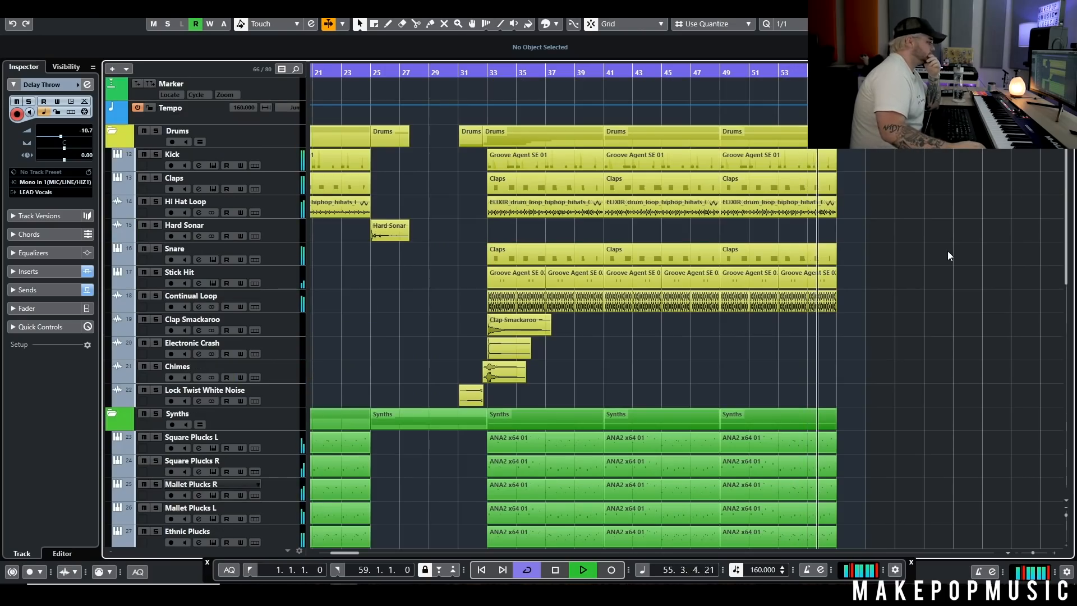
scroll(945, 250, down, 12)
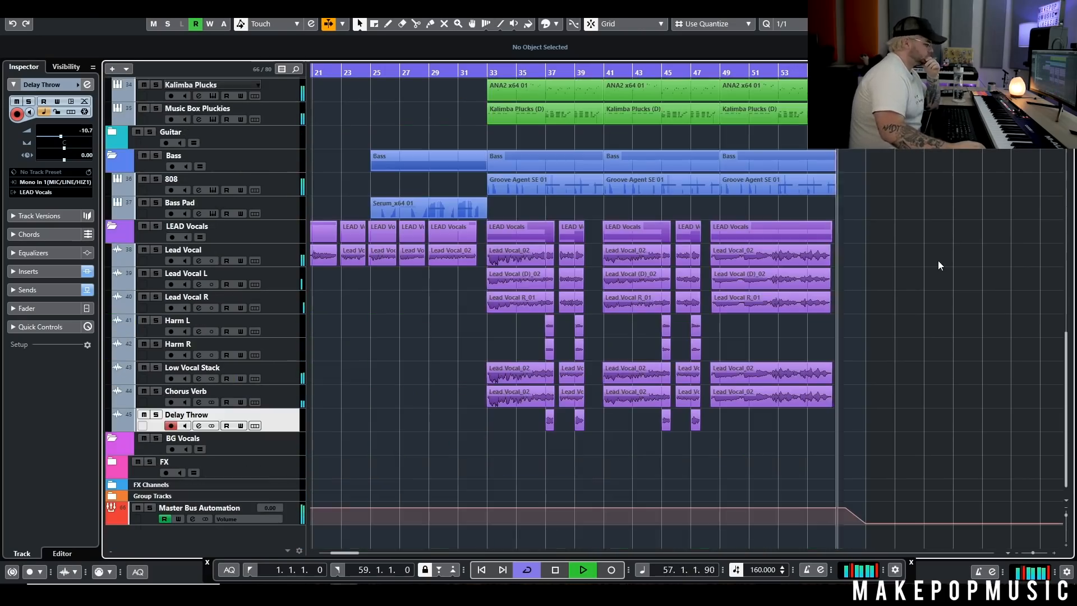